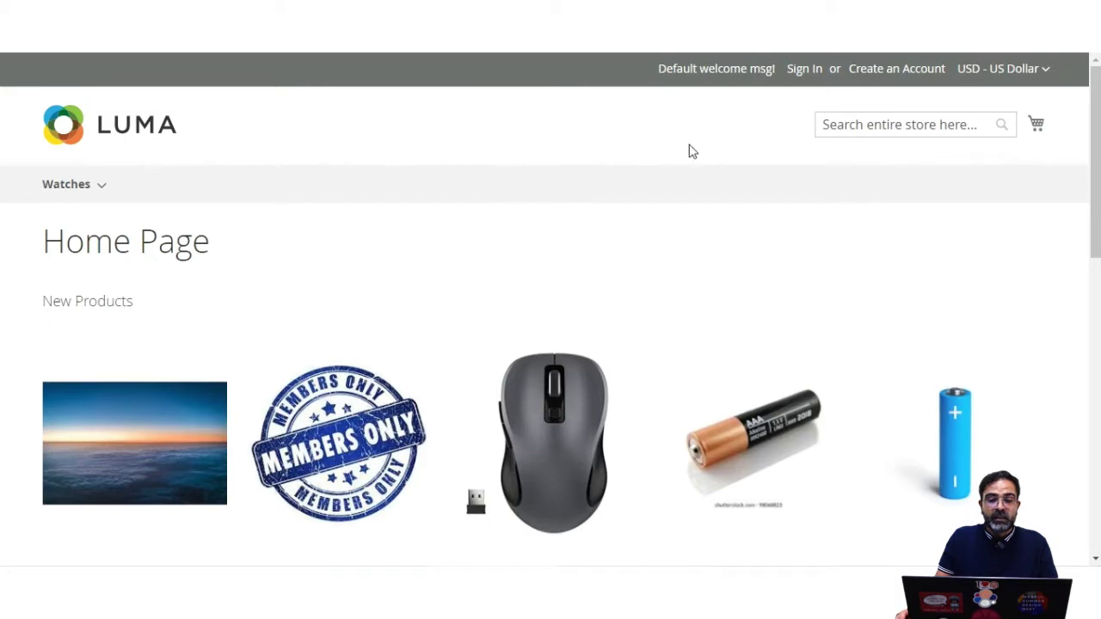
Examine the New Products widget on the home page, including its item count and pagination
{"action": "mouse_move", "coordinate": [1098, 131]}
{"action": "left_mouse_down"}
{"action": "mouse_move", "coordinate": [1080, 265]}
{"action": "mouse_move", "coordinate": [1082, 130]}
{"action": "left_mouse_up"}
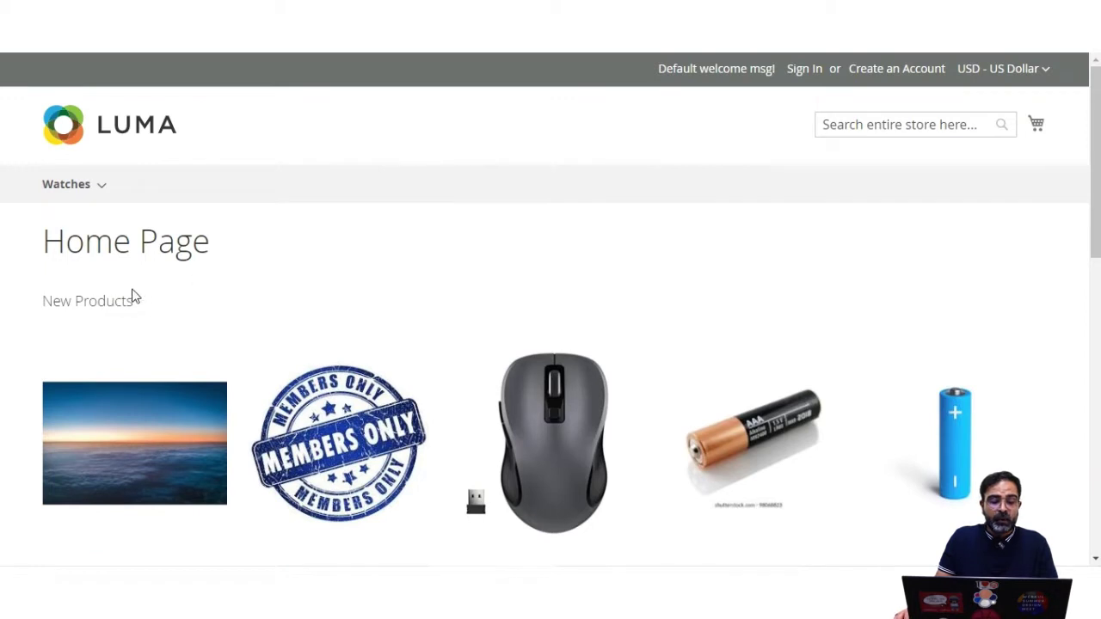
{"action": "triple_click", "coordinate": [62, 303]}
{"action": "scroll", "coordinate": [152, 312], "scroll_direction": "down", "scroll_amount": 3}
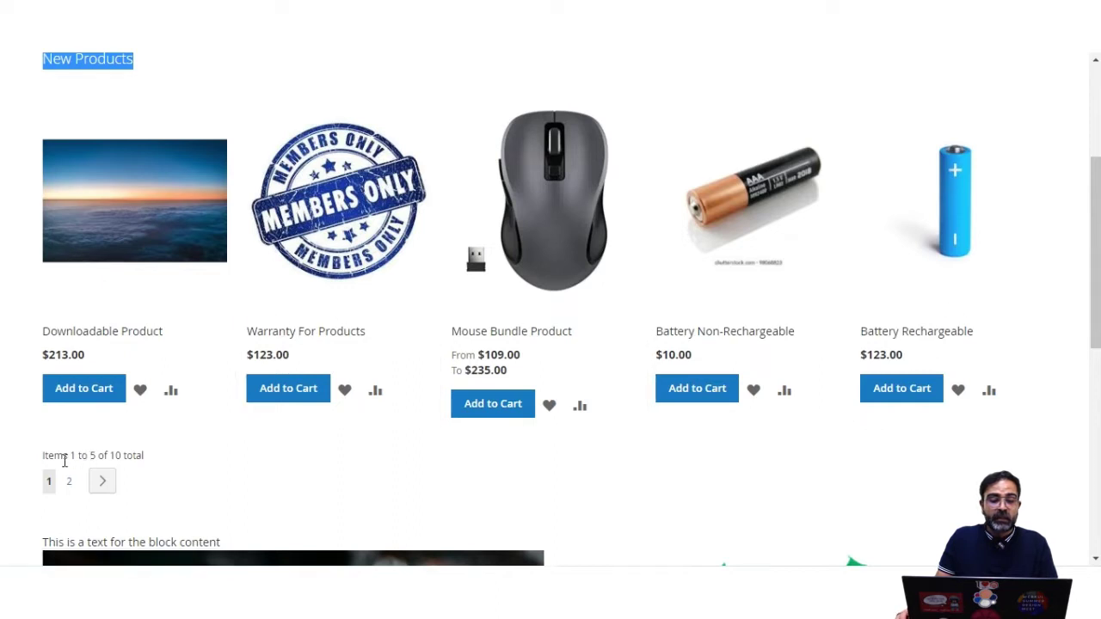
{"action": "left_click_drag", "start_coordinate": [57, 458], "coordinate": [153, 461]}
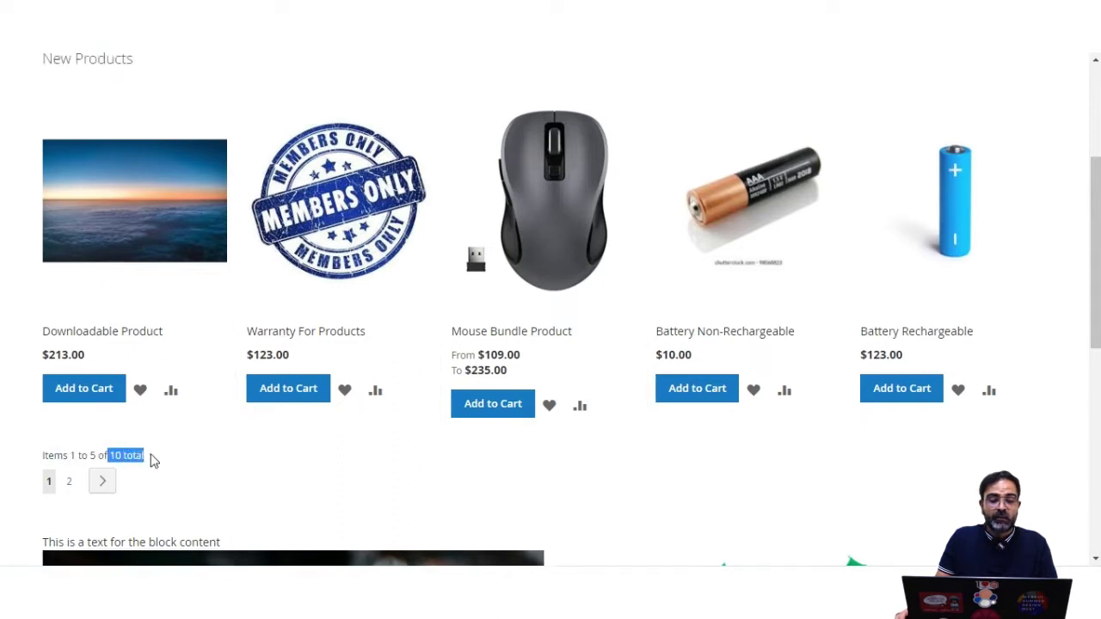
{"action": "left_click", "coordinate": [154, 461]}
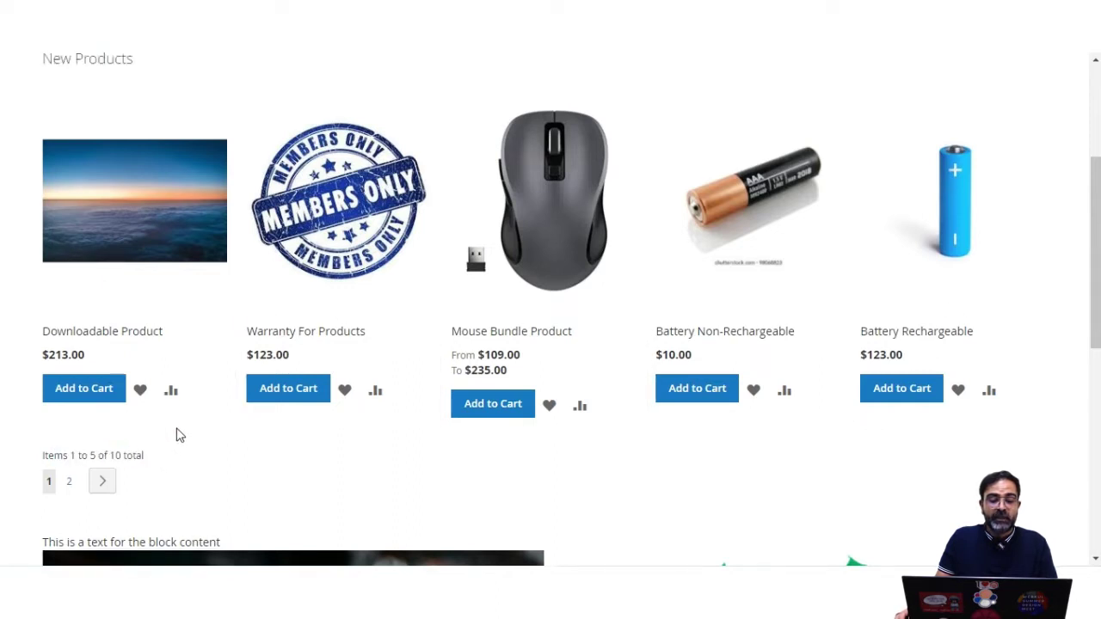
{"action": "left_click", "coordinate": [72, 487]}
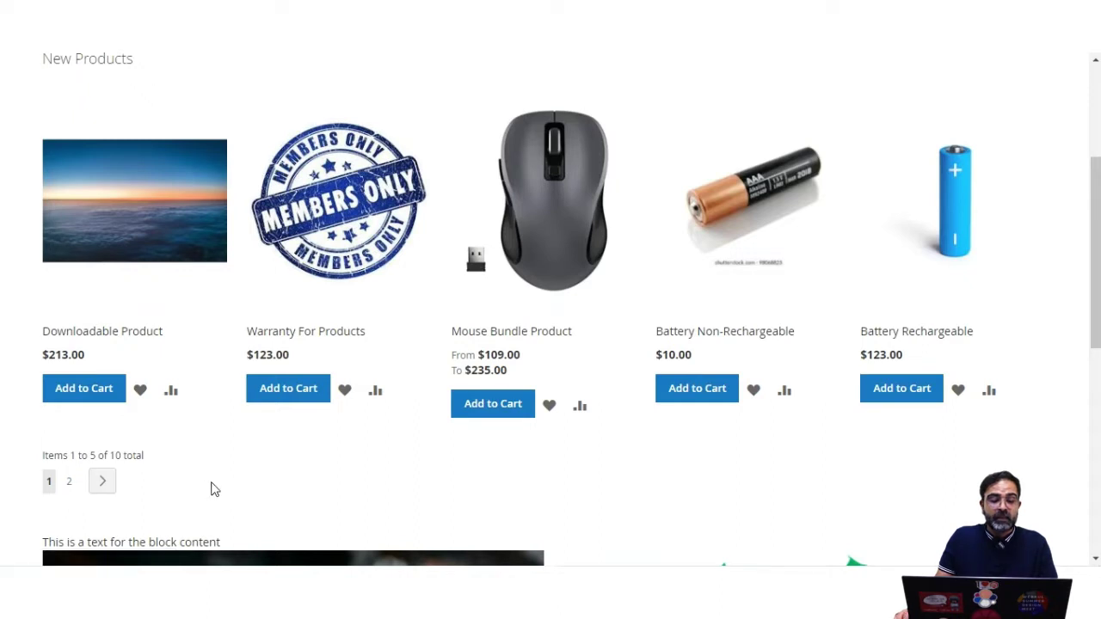
{"action": "scroll", "coordinate": [103, 137], "scroll_direction": "up", "scroll_amount": 1}
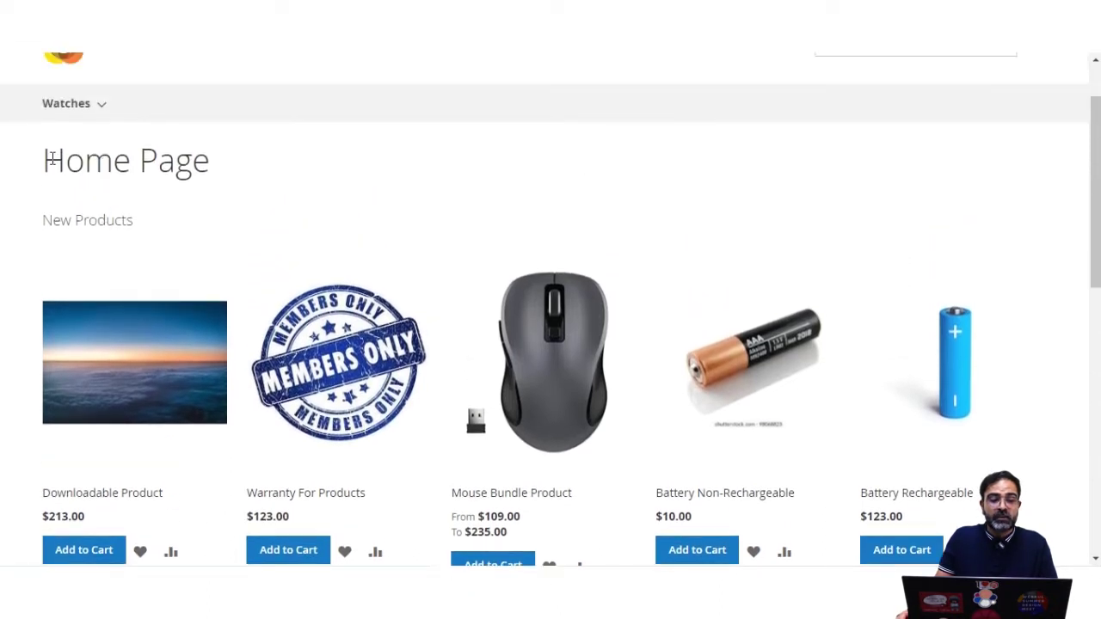
Review the home page layout from its title down to the CMS homepage content text above the footer
{"action": "left_click_drag", "start_coordinate": [52, 160], "coordinate": [216, 172]}
{"action": "scroll", "coordinate": [215, 229], "scroll_direction": "up", "scroll_amount": 1}
{"action": "scroll", "coordinate": [219, 234], "scroll_direction": "down", "scroll_amount": 1}
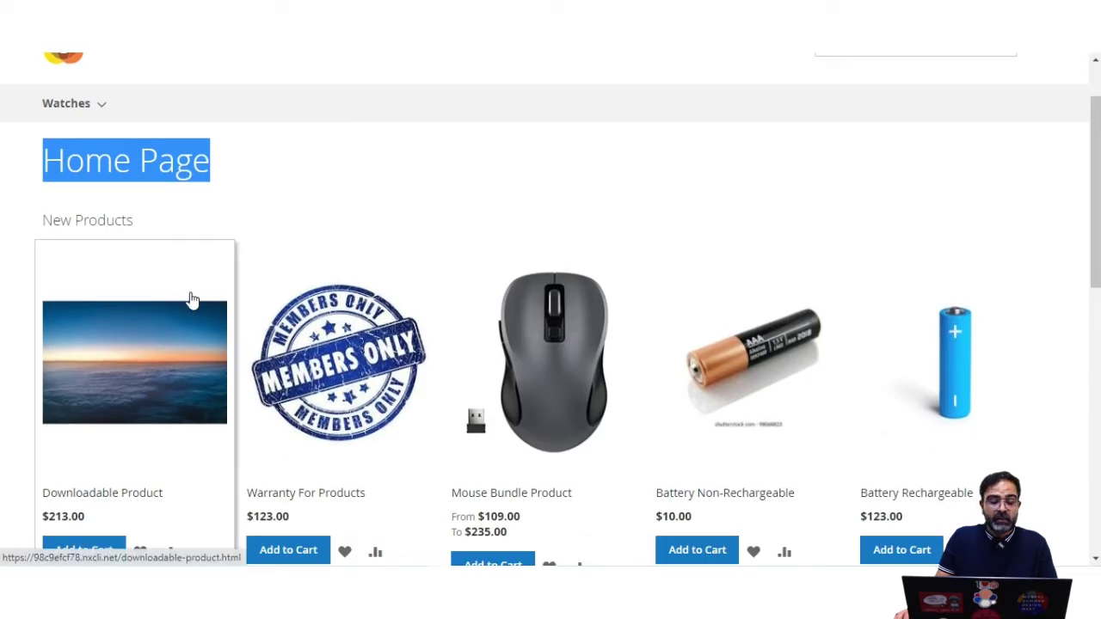
{"action": "scroll", "coordinate": [191, 299], "scroll_direction": "down", "scroll_amount": 5}
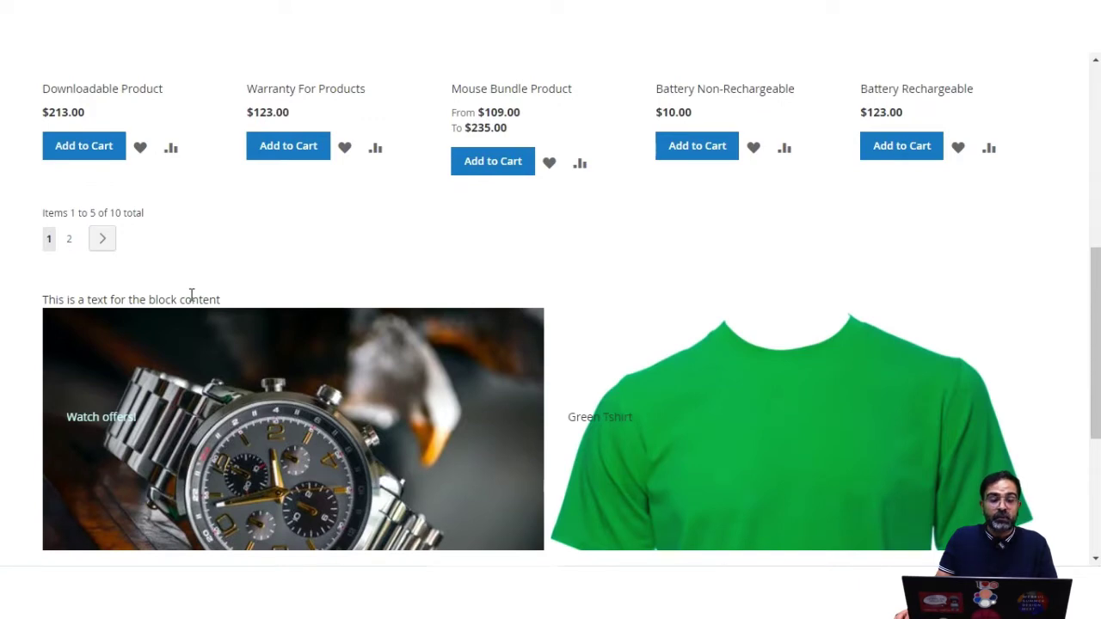
{"action": "scroll", "coordinate": [184, 339], "scroll_direction": "down", "scroll_amount": 3}
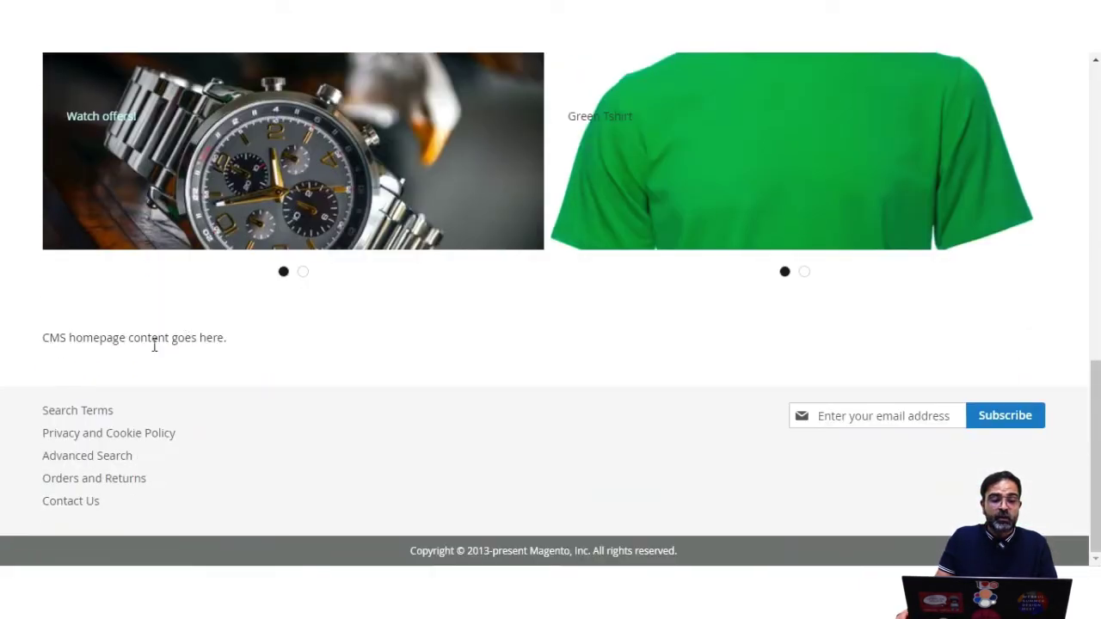
{"action": "scroll", "coordinate": [68, 339], "scroll_direction": "up", "scroll_amount": 10}
{"action": "left_click", "coordinate": [152, 237]}
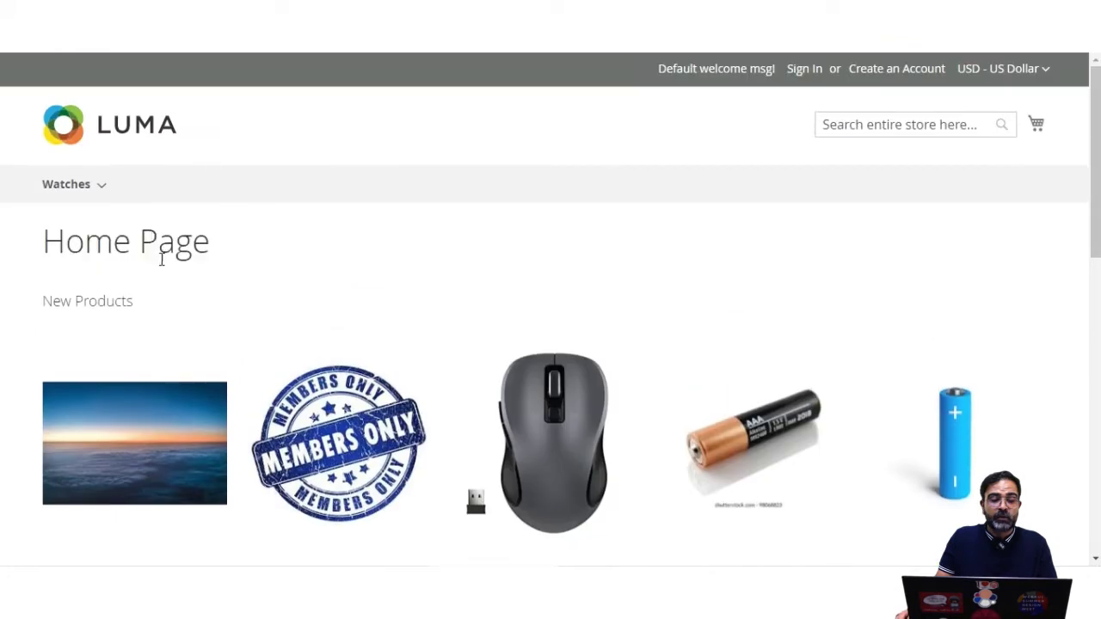
{"action": "scroll", "coordinate": [164, 267], "scroll_direction": "down", "scroll_amount": 10}
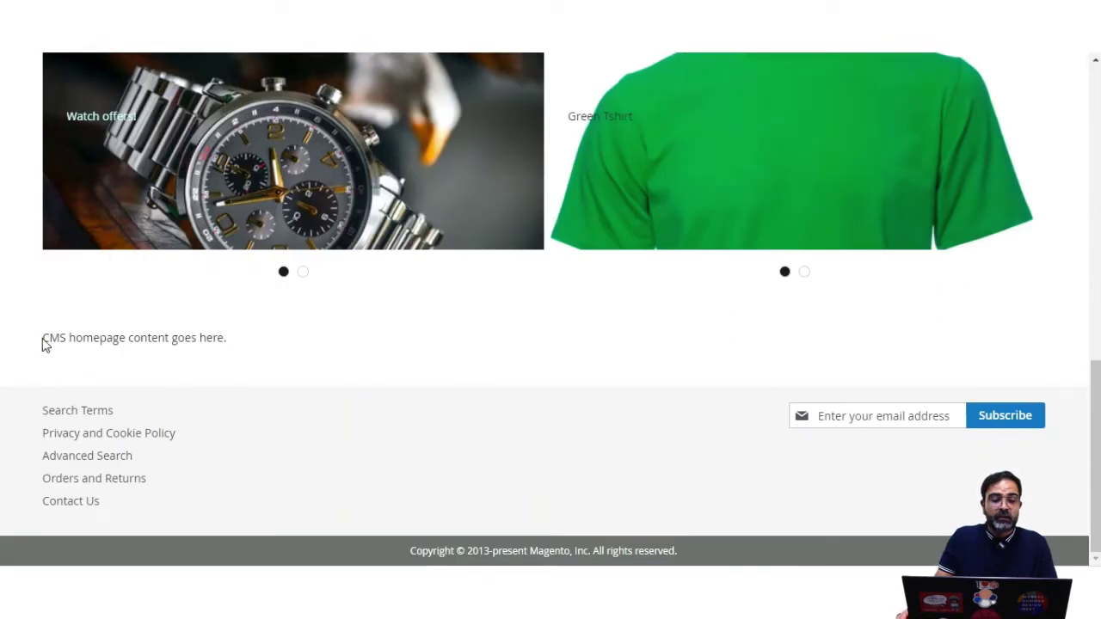
{"action": "mouse_move", "coordinate": [43, 338]}
{"action": "left_mouse_down"}
{"action": "mouse_move", "coordinate": [229, 337]}
{"action": "mouse_move", "coordinate": [45, 337]}
{"action": "left_mouse_up"}
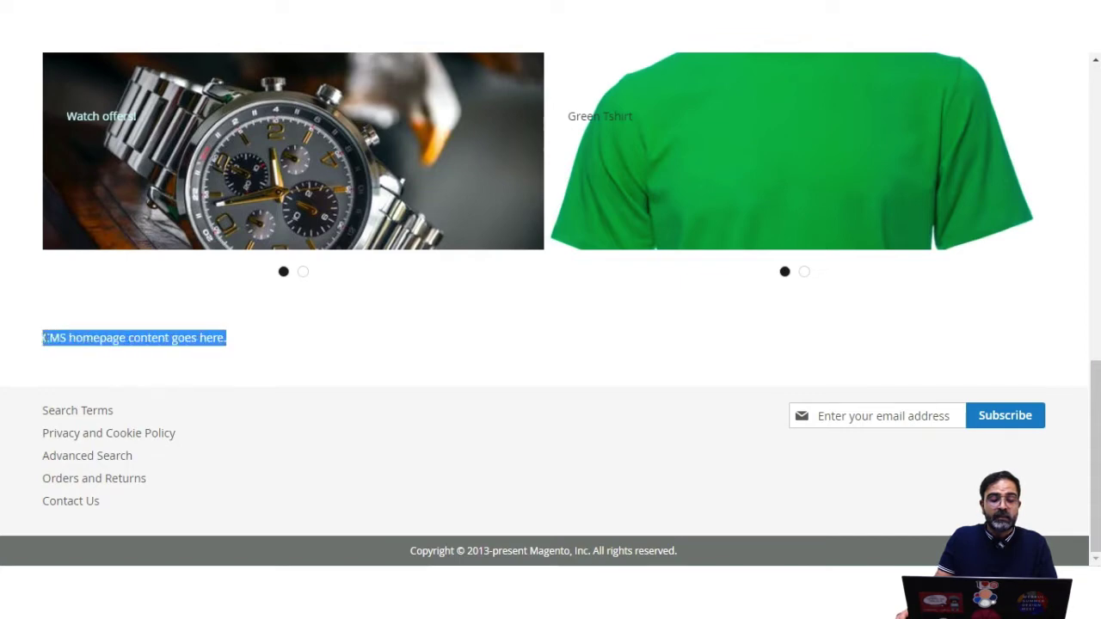
{"action": "left_click_drag", "start_coordinate": [232, 338], "coordinate": [44, 344]}
{"action": "scroll", "coordinate": [130, 327], "scroll_direction": "up", "scroll_amount": 5}
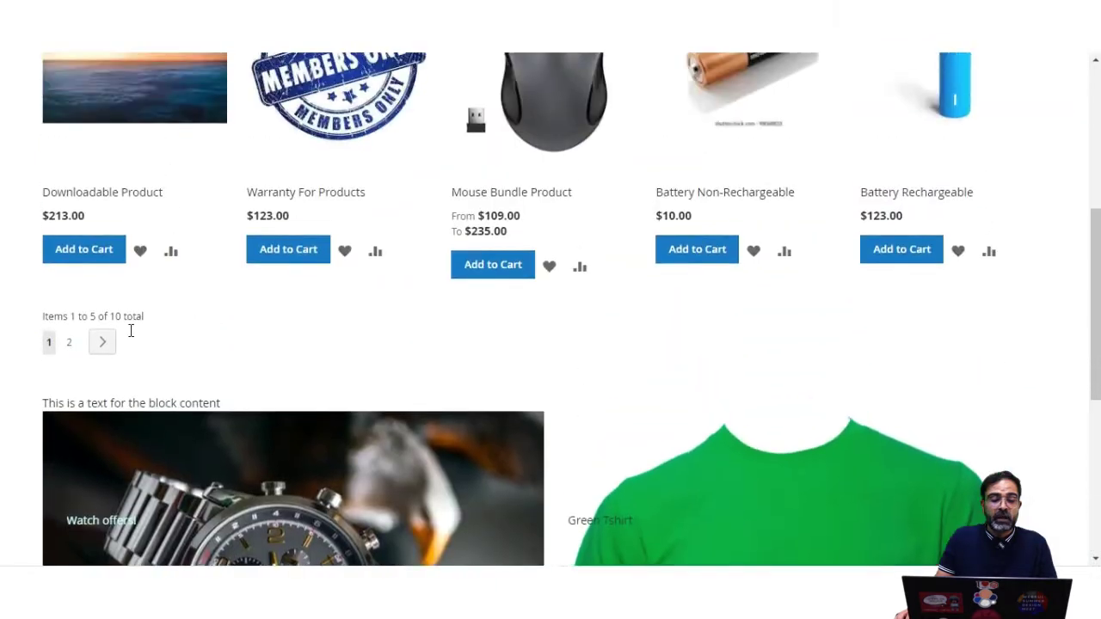
{"action": "scroll", "coordinate": [129, 318], "scroll_direction": "down", "scroll_amount": 3}
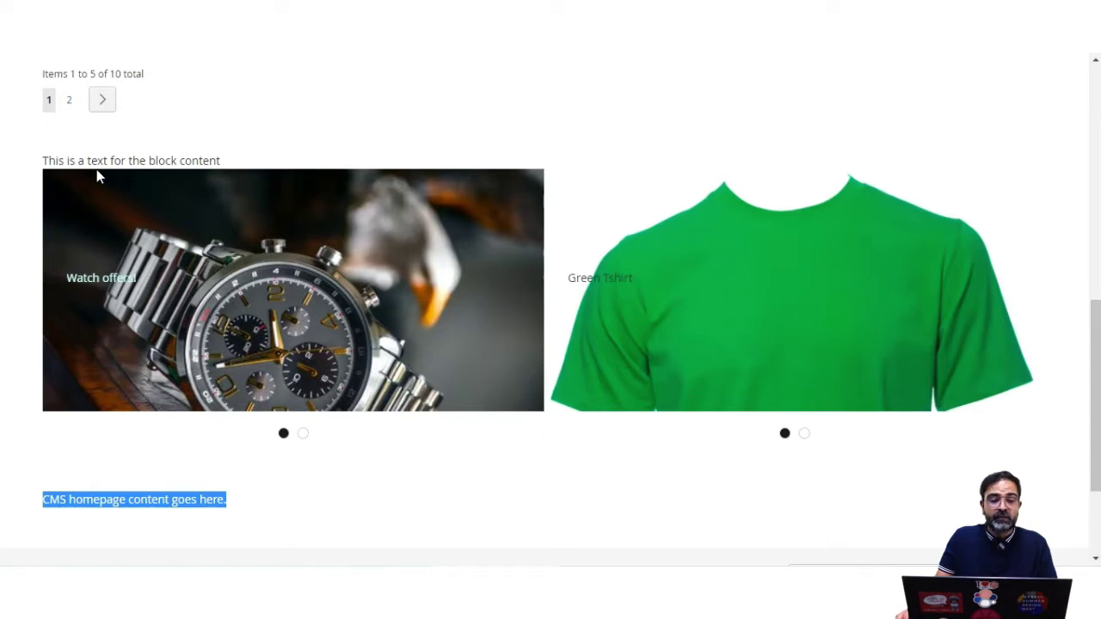
Examine the block content text and switch between the slides of the watch and T-shirt banner sliders
{"action": "mouse_move", "coordinate": [48, 162]}
{"action": "left_mouse_down"}
{"action": "mouse_move", "coordinate": [227, 163]}
{"action": "mouse_move", "coordinate": [53, 164]}
{"action": "left_mouse_up"}
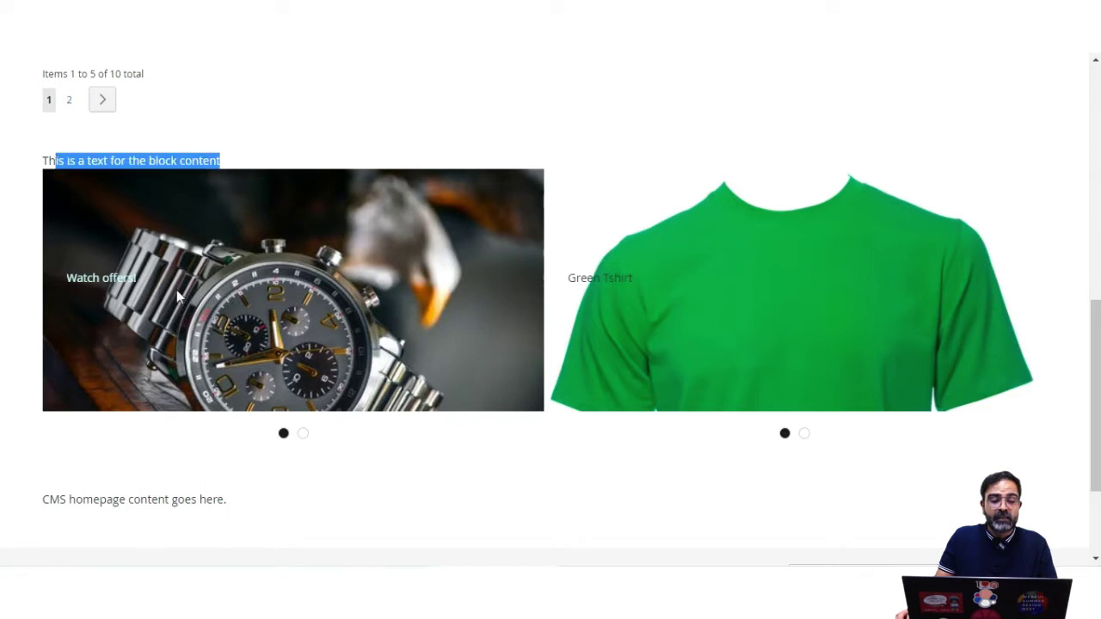
{"action": "left_click", "coordinate": [303, 436]}
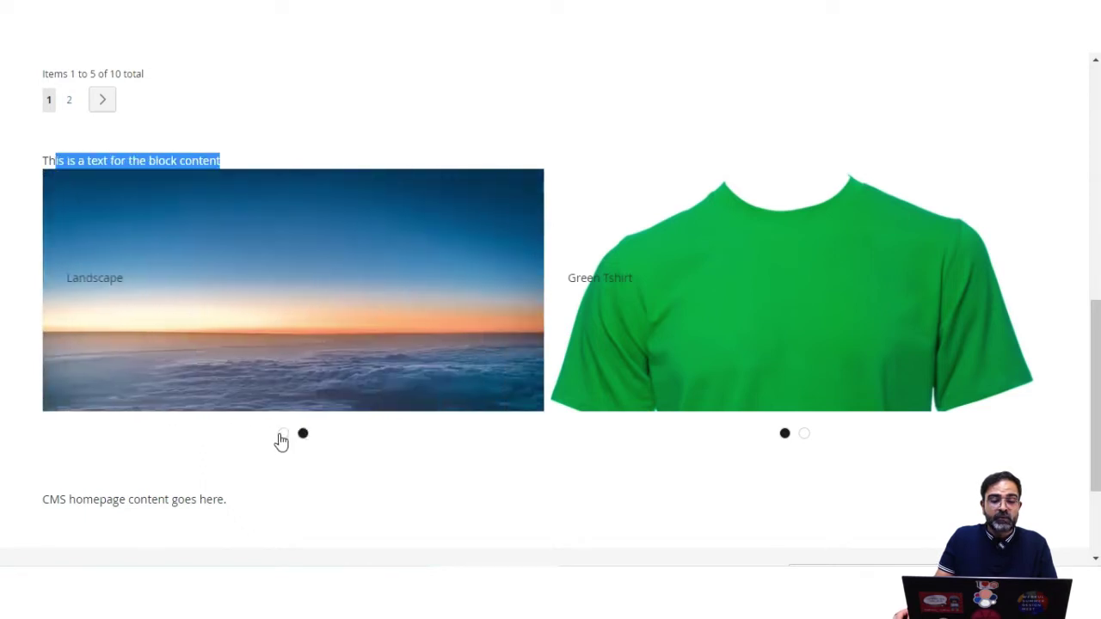
{"action": "left_click", "coordinate": [283, 436]}
{"action": "left_click", "coordinate": [305, 437]}
{"action": "left_click", "coordinate": [803, 436]}
{"action": "left_click", "coordinate": [786, 437]}
{"action": "left_click", "coordinate": [803, 436]}
Open the Men's Watches category page and examine its Orders and Returns widget
{"action": "scroll", "coordinate": [510, 443], "scroll_direction": "up", "scroll_amount": 1}
{"action": "scroll", "coordinate": [510, 443], "scroll_direction": "up", "scroll_amount": 5}
{"action": "mouse_move", "coordinate": [69, 190]}
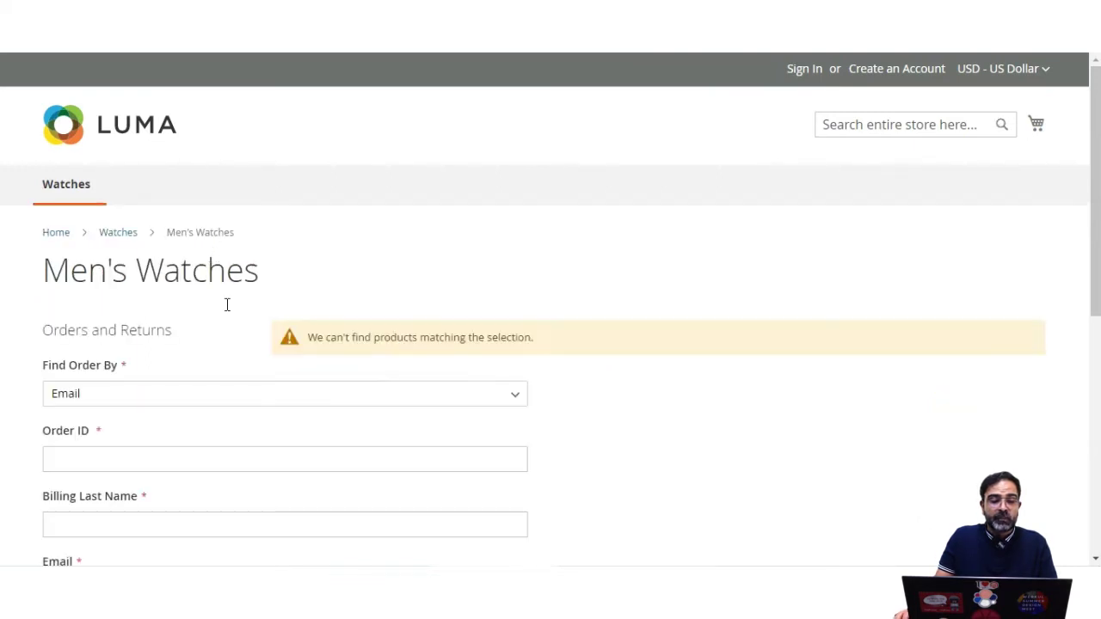
{"action": "scroll", "coordinate": [226, 336], "scroll_direction": "down", "scroll_amount": 3}
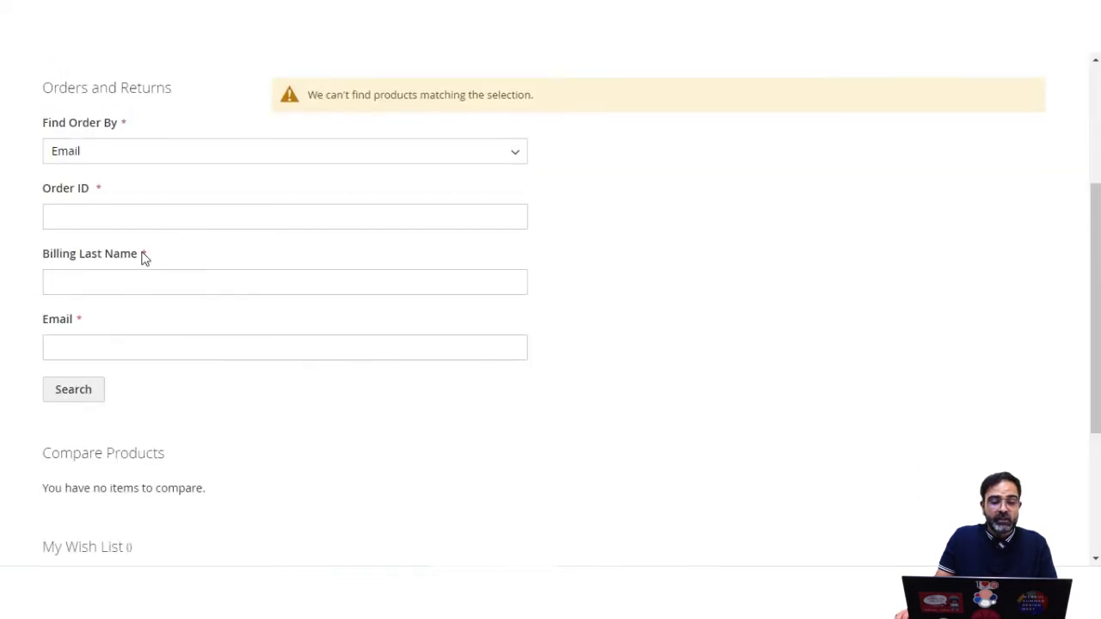
{"action": "scroll", "coordinate": [108, 216], "scroll_direction": "up", "scroll_amount": 2}
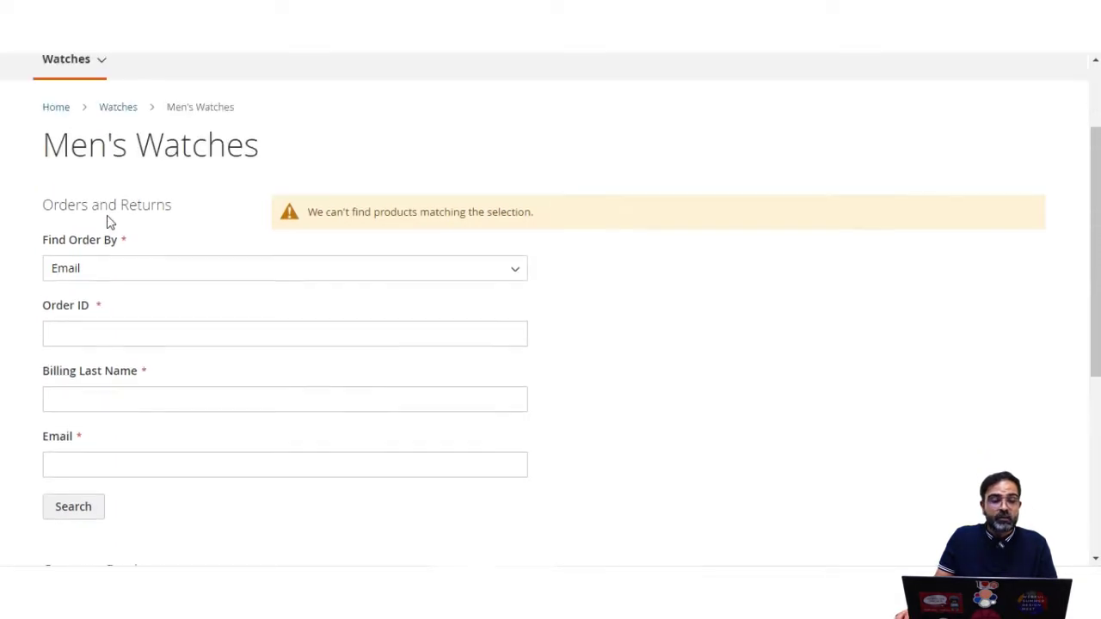
{"action": "left_click_drag", "start_coordinate": [43, 249], "coordinate": [170, 254]}
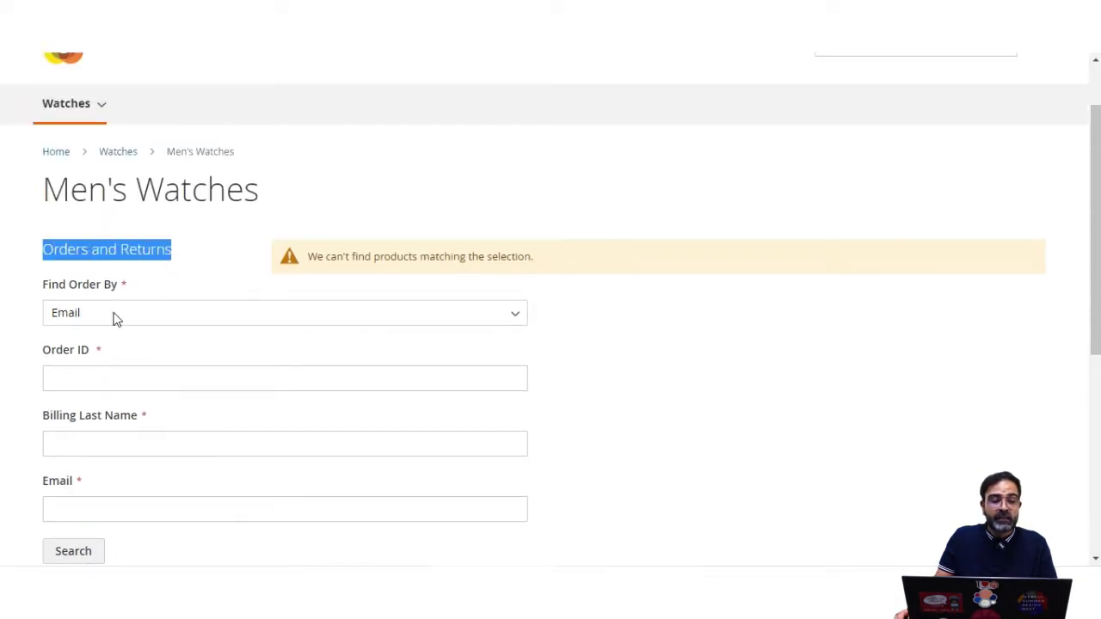
{"action": "left_click", "coordinate": [51, 289]}
{"action": "left_click_drag", "start_coordinate": [60, 293], "coordinate": [110, 290]}
{"action": "scroll", "coordinate": [147, 349], "scroll_direction": "down", "scroll_amount": 2}
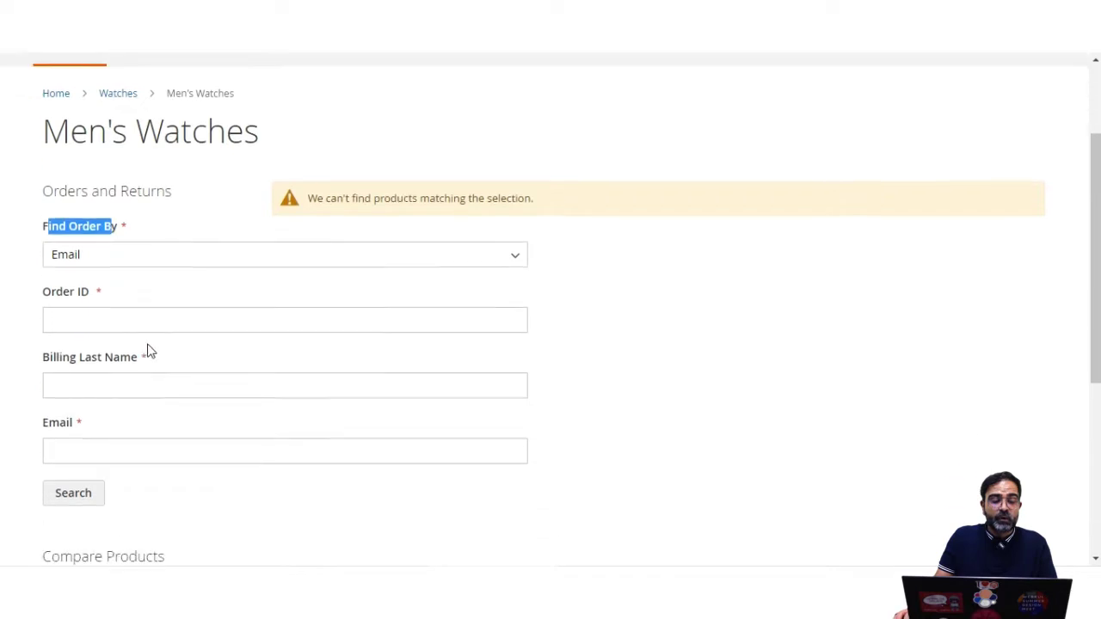
{"action": "scroll", "coordinate": [94, 342], "scroll_direction": "up", "scroll_amount": 3}
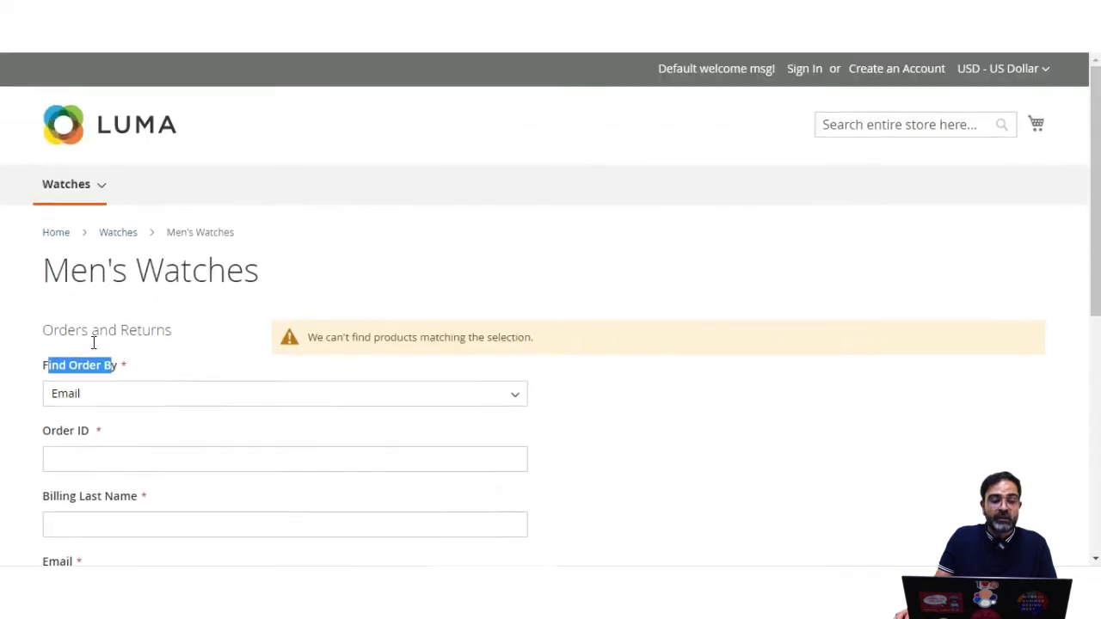
{"action": "scroll", "coordinate": [93, 342], "scroll_direction": "down", "scroll_amount": 2}
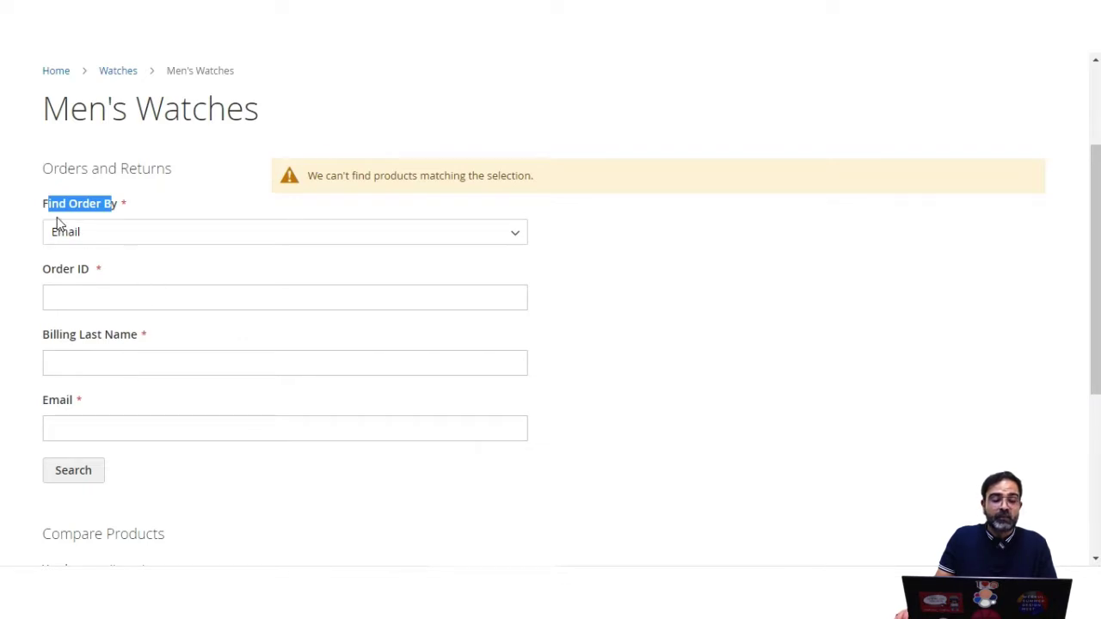
Choose Email under Find Order By and check the Order ID and Billing Last Name fields
{"action": "left_click", "coordinate": [101, 238]}
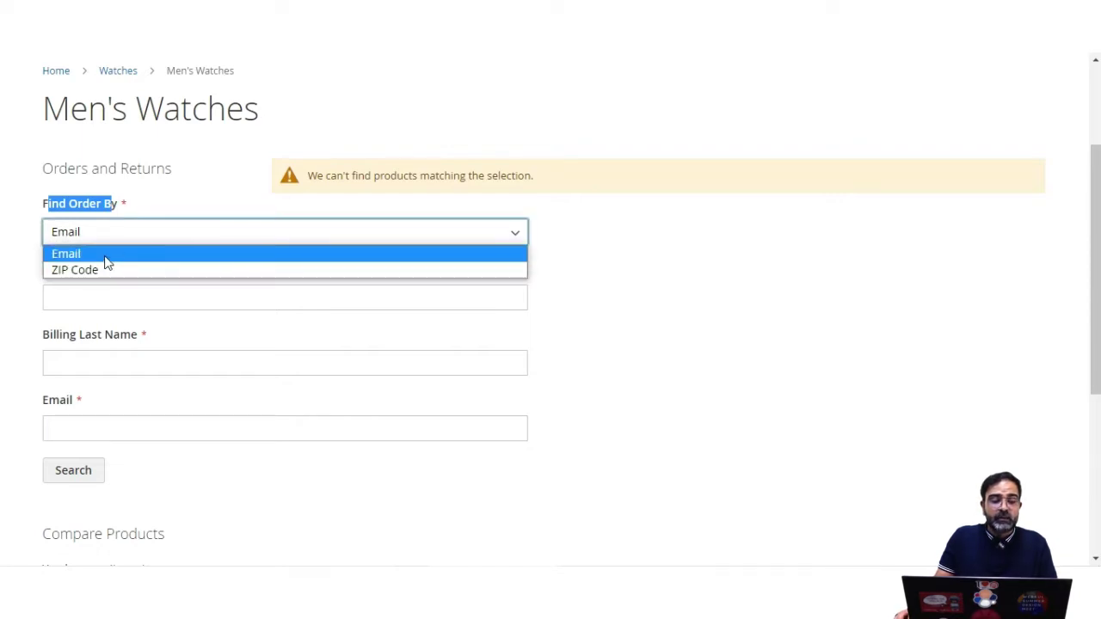
{"action": "left_click", "coordinate": [138, 215]}
{"action": "left_click", "coordinate": [128, 234]}
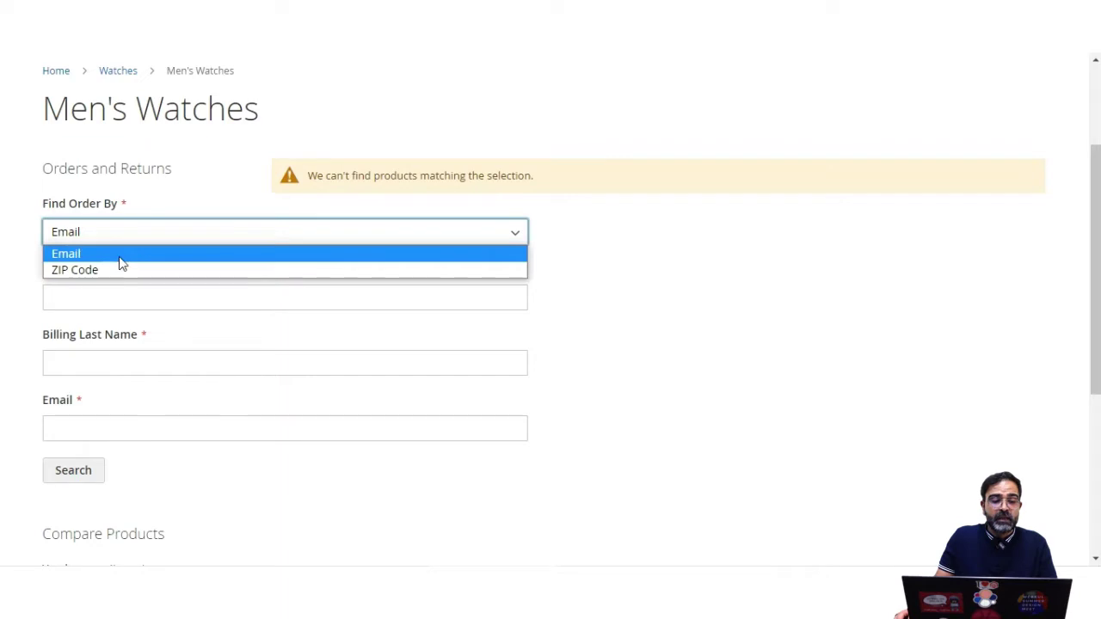
{"action": "left_click", "coordinate": [120, 255]}
{"action": "left_click", "coordinate": [102, 293]}
{"action": "left_click", "coordinate": [86, 372]}
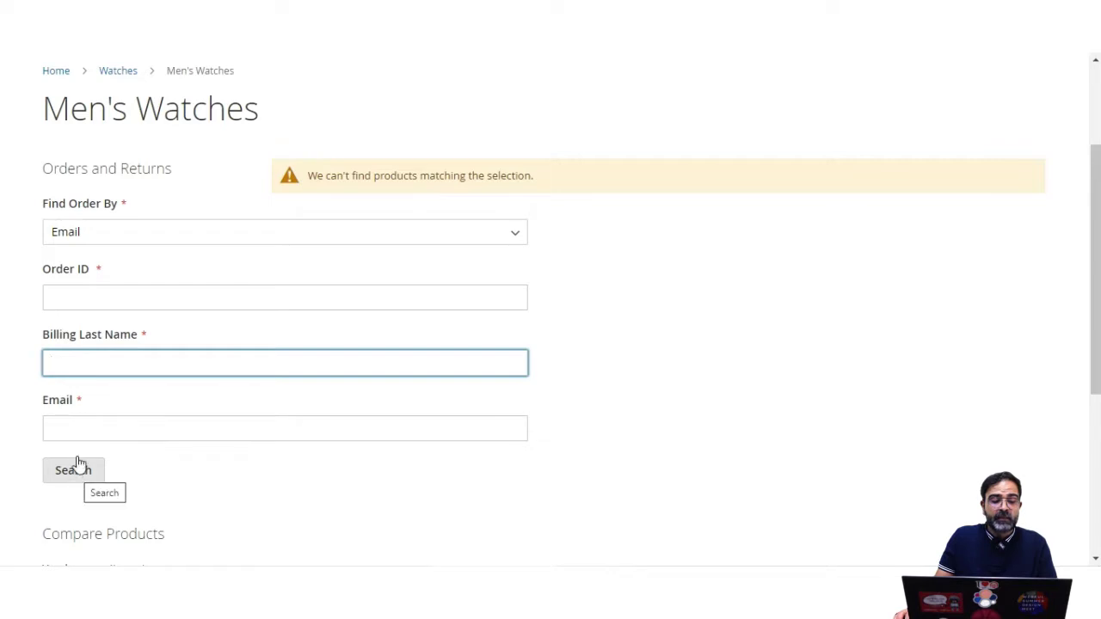
Switch Find Order By to ZIP Code and check the Order ID, Billing Last Name and Billing ZIP Code fields
{"action": "left_click", "coordinate": [109, 237]}
{"action": "left_click", "coordinate": [109, 269]}
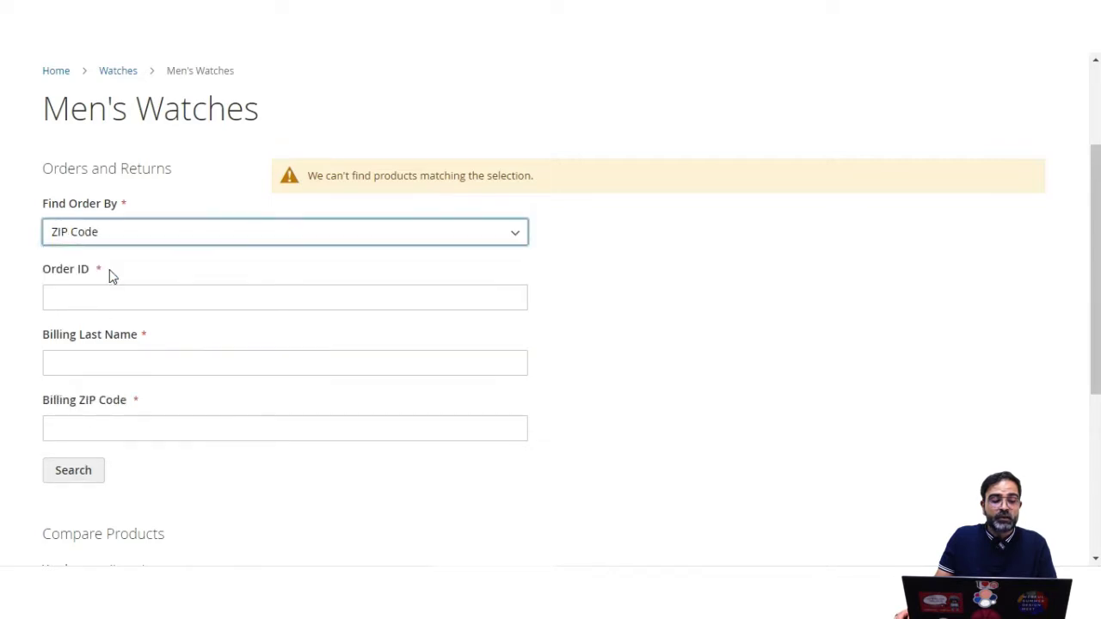
{"action": "left_click", "coordinate": [100, 304]}
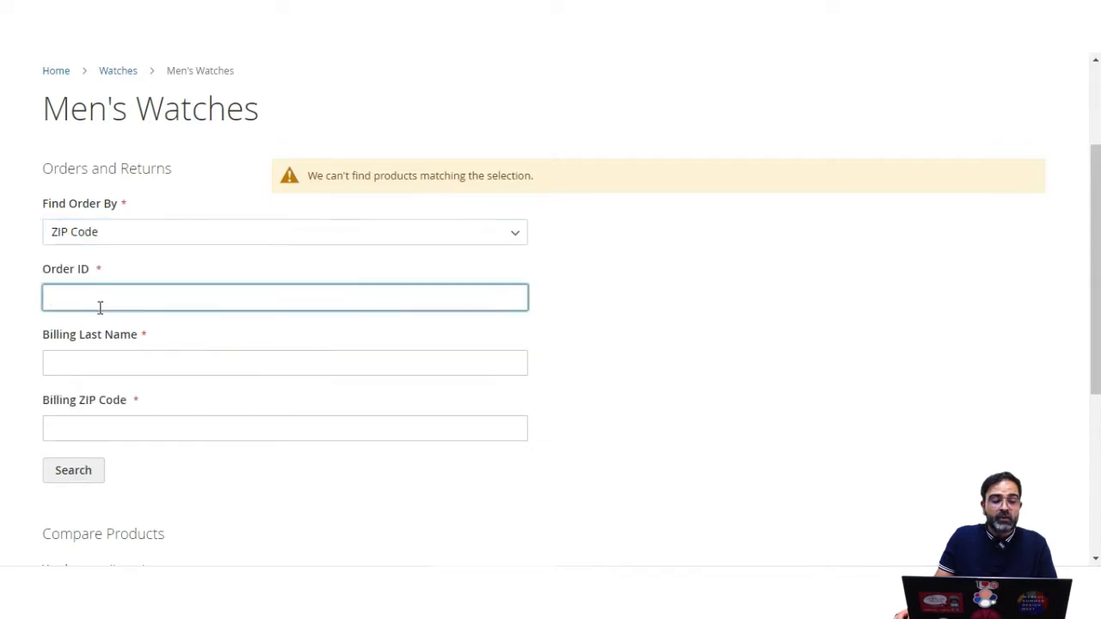
{"action": "left_click", "coordinate": [93, 365]}
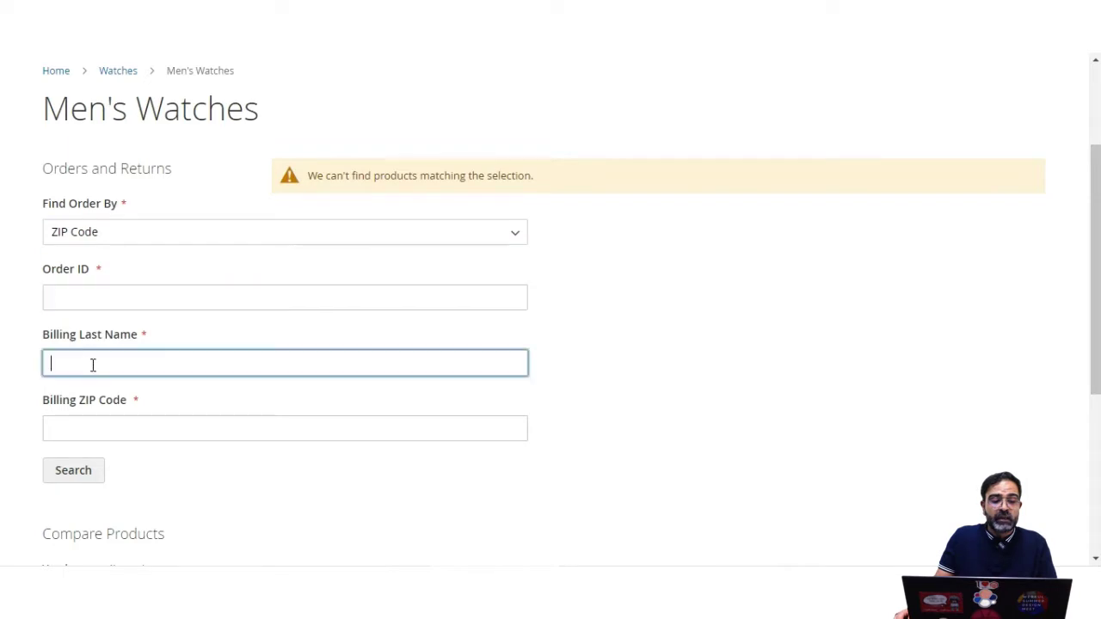
{"action": "left_click", "coordinate": [94, 429]}
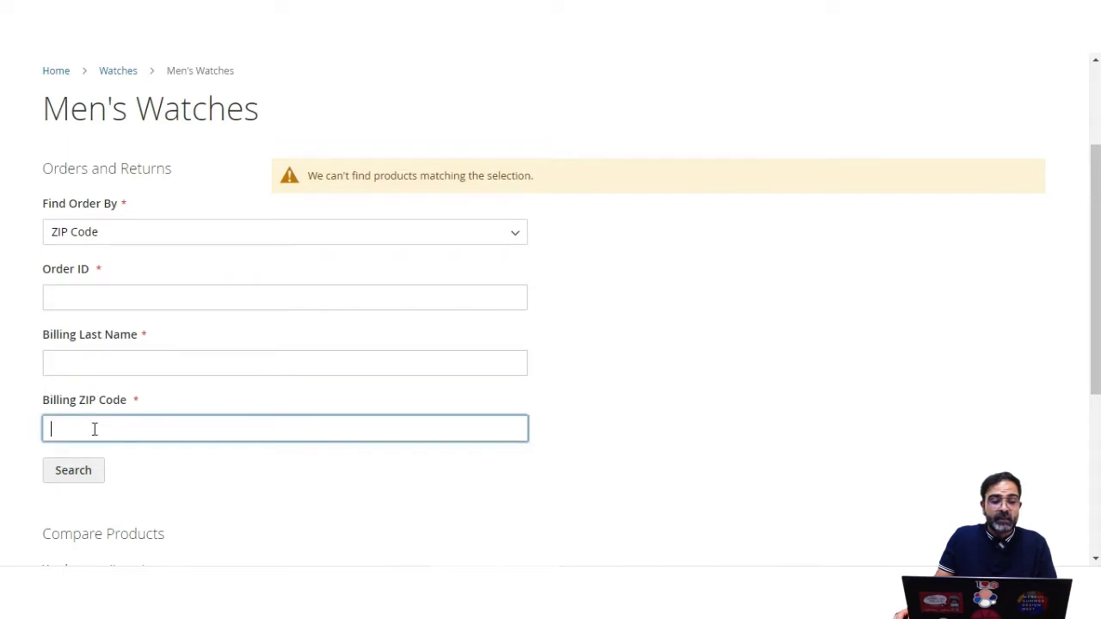
{"action": "left_click", "coordinate": [172, 481]}
Return to the store's home page and review the New Products widget and the block content text
{"action": "scroll", "coordinate": [170, 473], "scroll_direction": "up", "scroll_amount": 2}
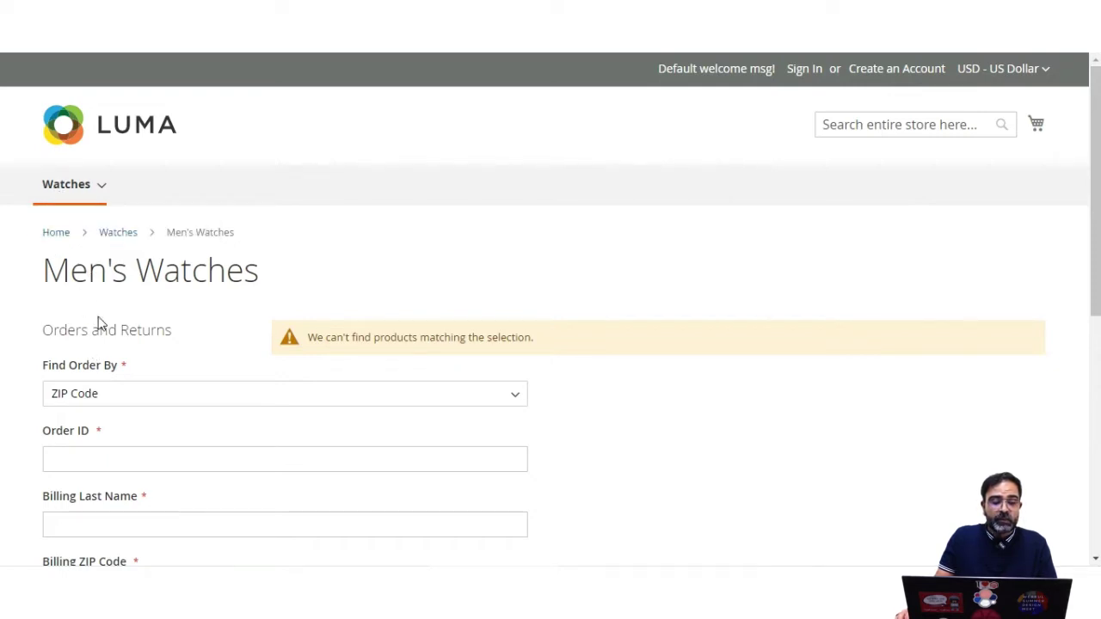
{"action": "left_click", "coordinate": [82, 141]}
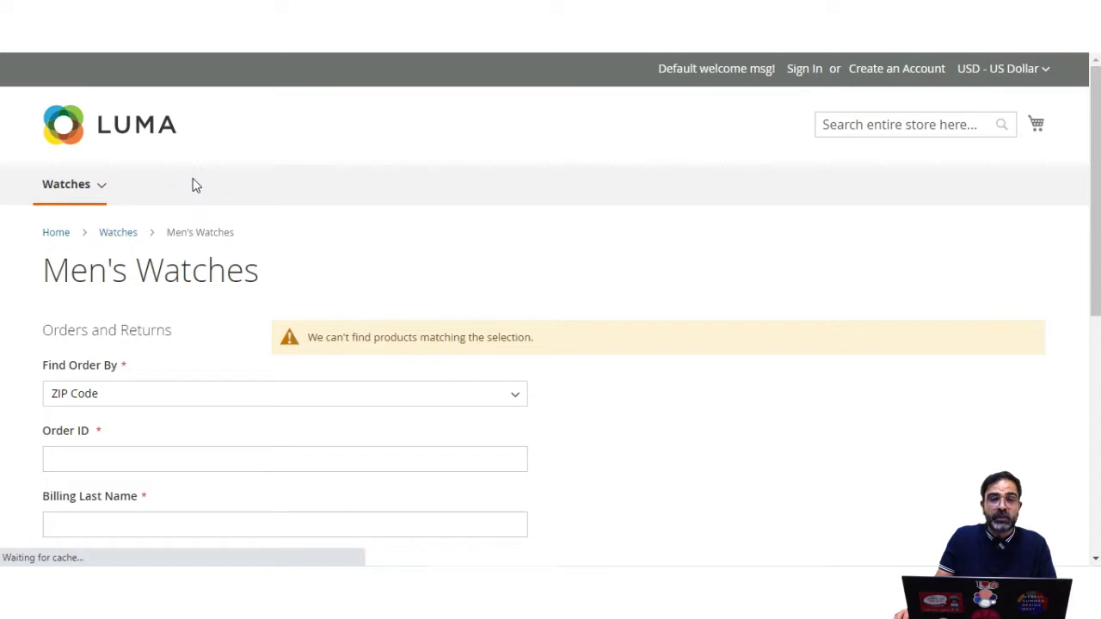
{"action": "scroll", "coordinate": [172, 220], "scroll_direction": "down", "scroll_amount": 2}
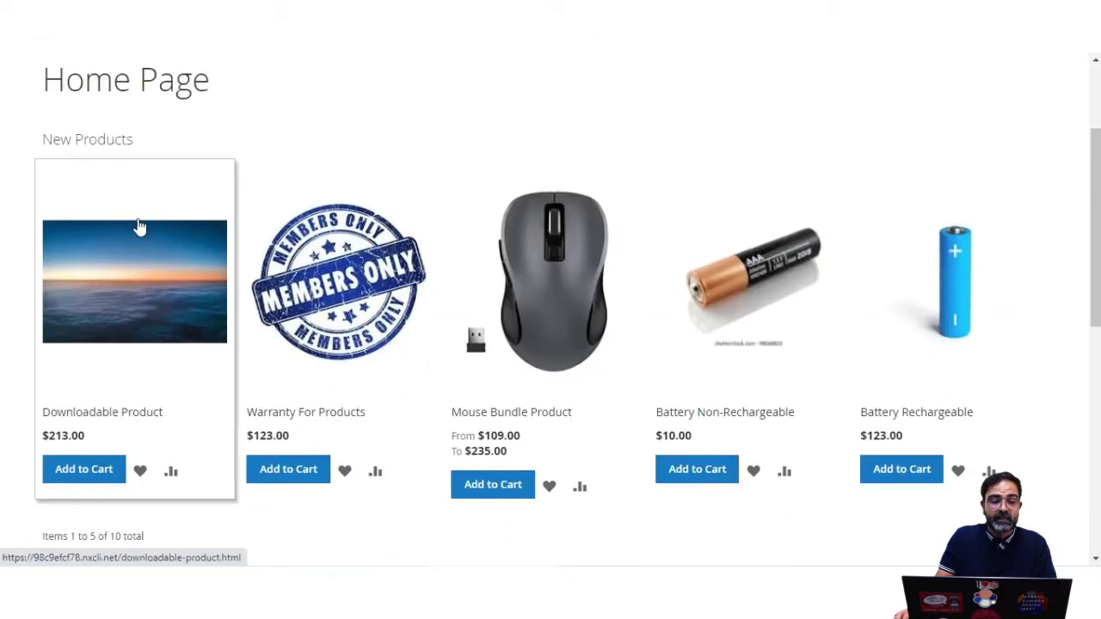
{"action": "left_click_drag", "start_coordinate": [43, 139], "coordinate": [175, 153]}
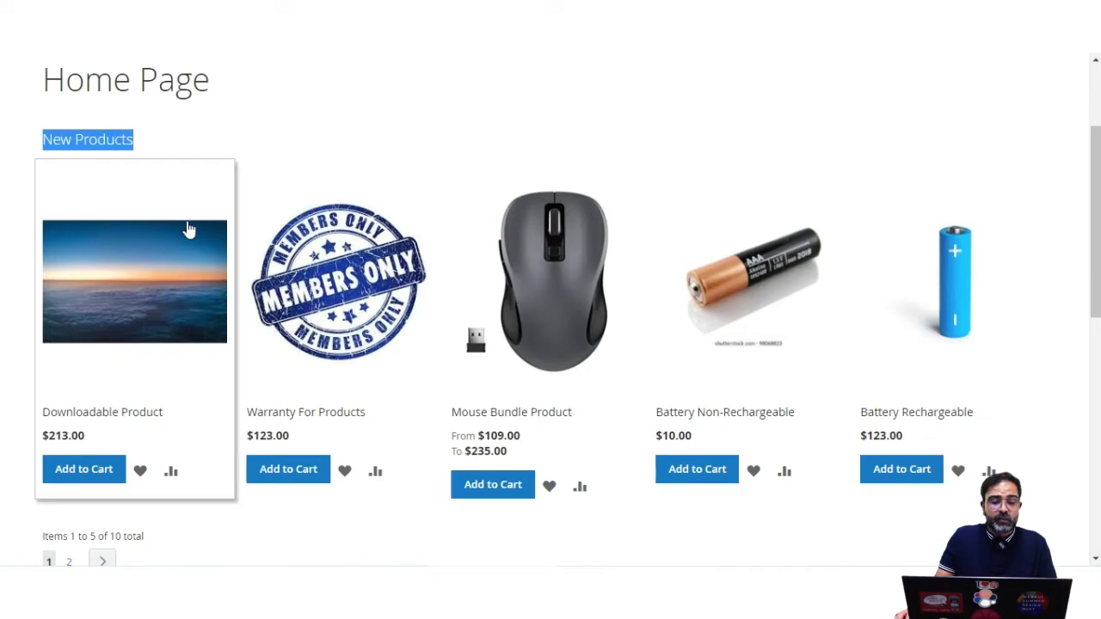
{"action": "scroll", "coordinate": [184, 197], "scroll_direction": "down", "scroll_amount": 5}
{"action": "left_click_drag", "start_coordinate": [50, 219], "coordinate": [214, 222]}
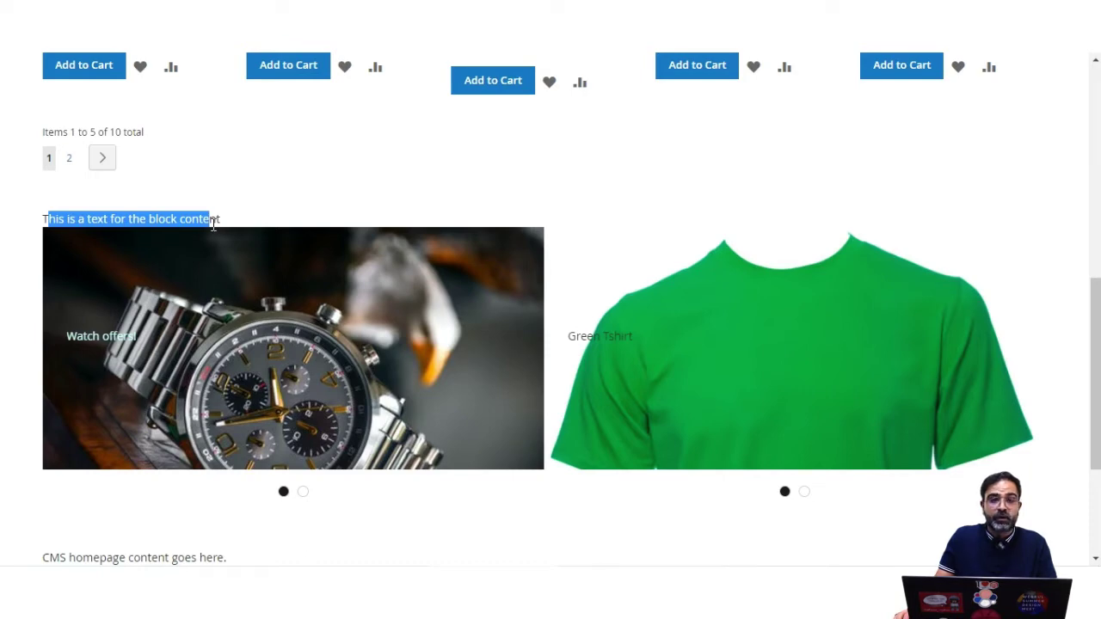
Switch to the Magento admin, sign in with the prefilled admin account, and open the content Blocks list, dismissing the password warning
{"action": "scroll", "coordinate": [214, 224], "scroll_direction": "up", "scroll_amount": 5}
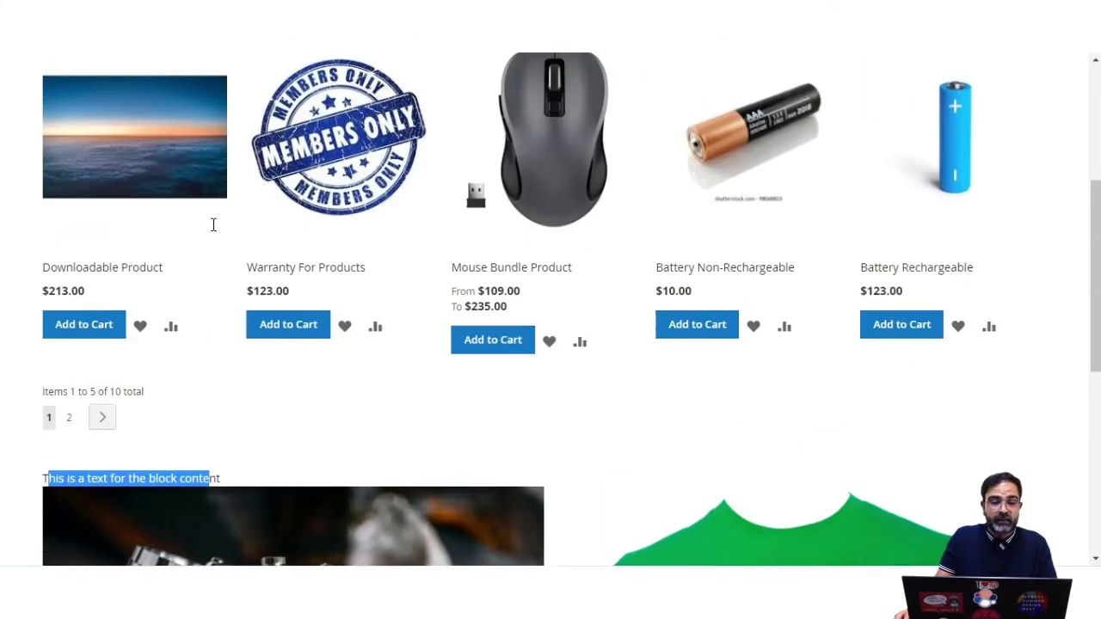
{"action": "scroll", "coordinate": [214, 224], "scroll_direction": "up", "scroll_amount": 2}
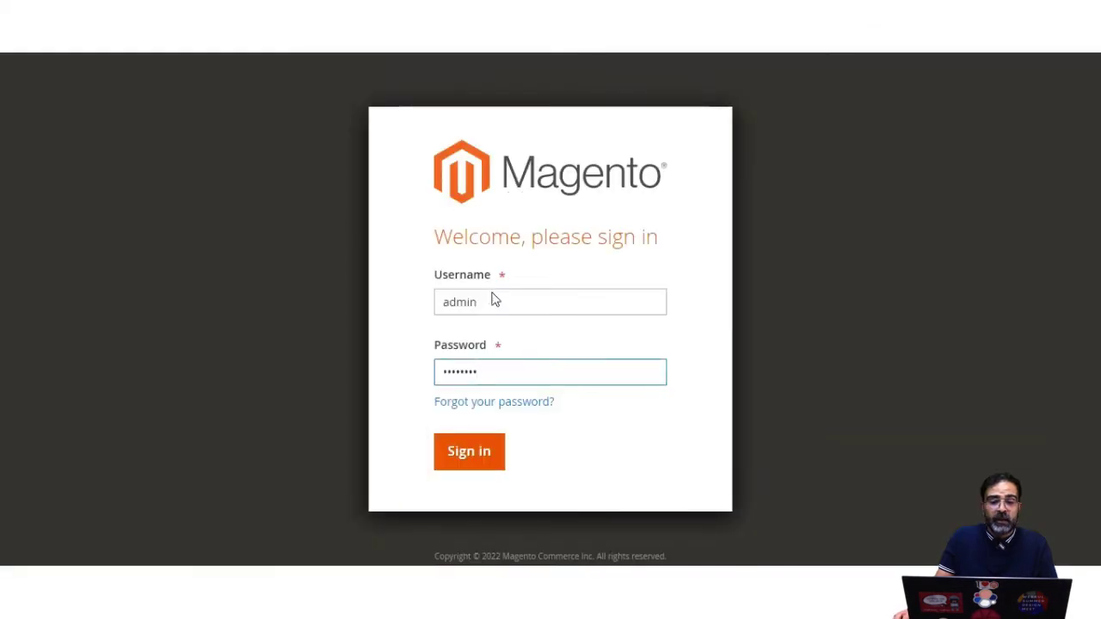
{"action": "left_click", "coordinate": [485, 453]}
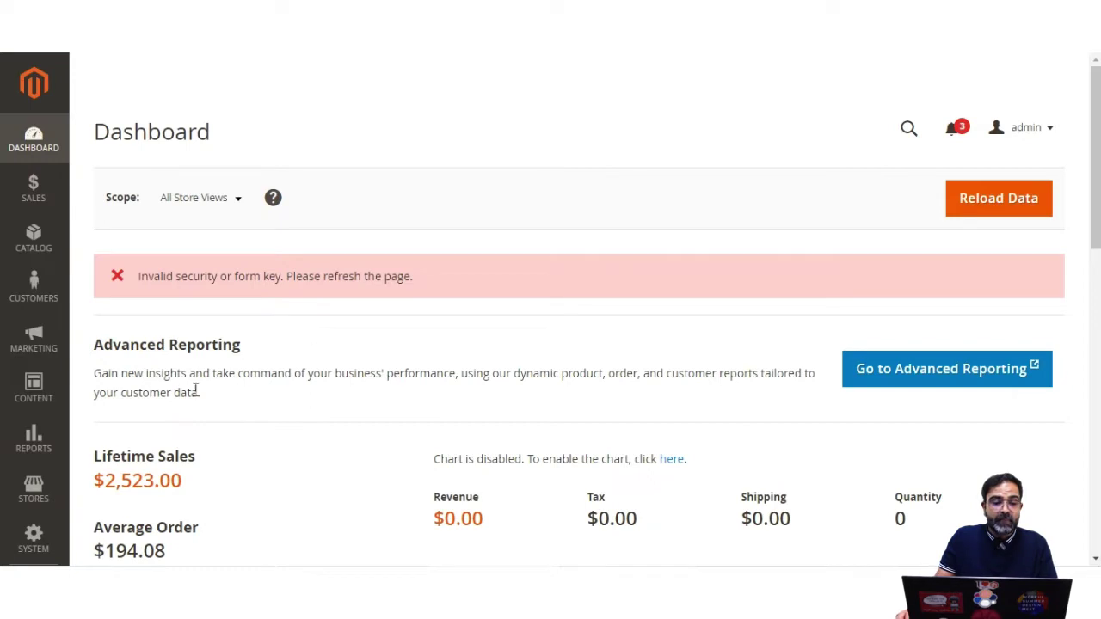
{"action": "left_click", "coordinate": [38, 395]}
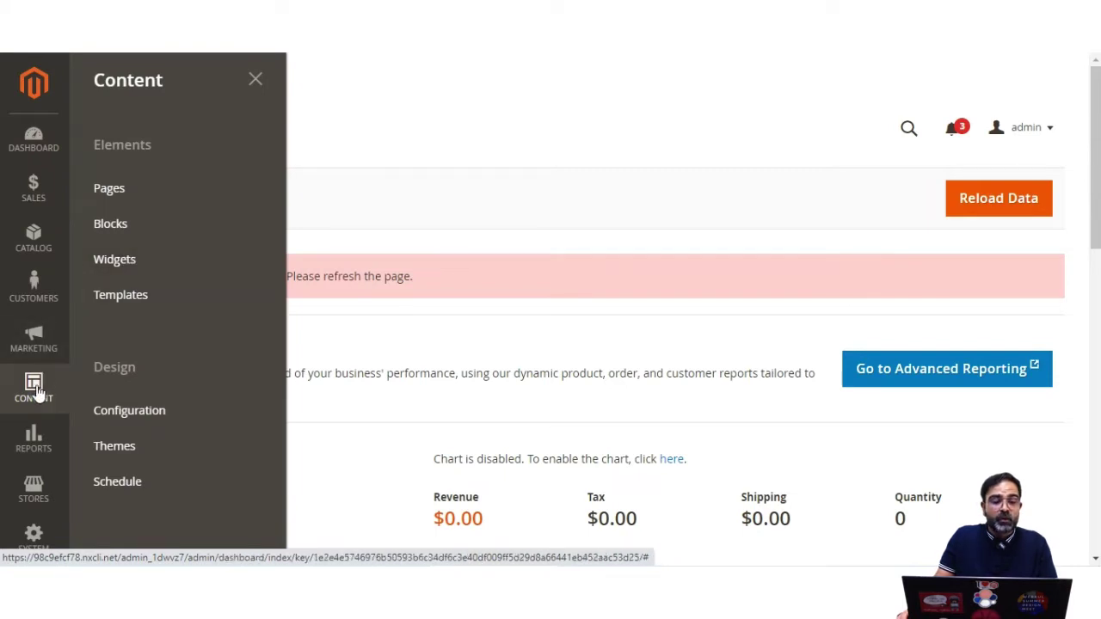
{"action": "left_click", "coordinate": [128, 227]}
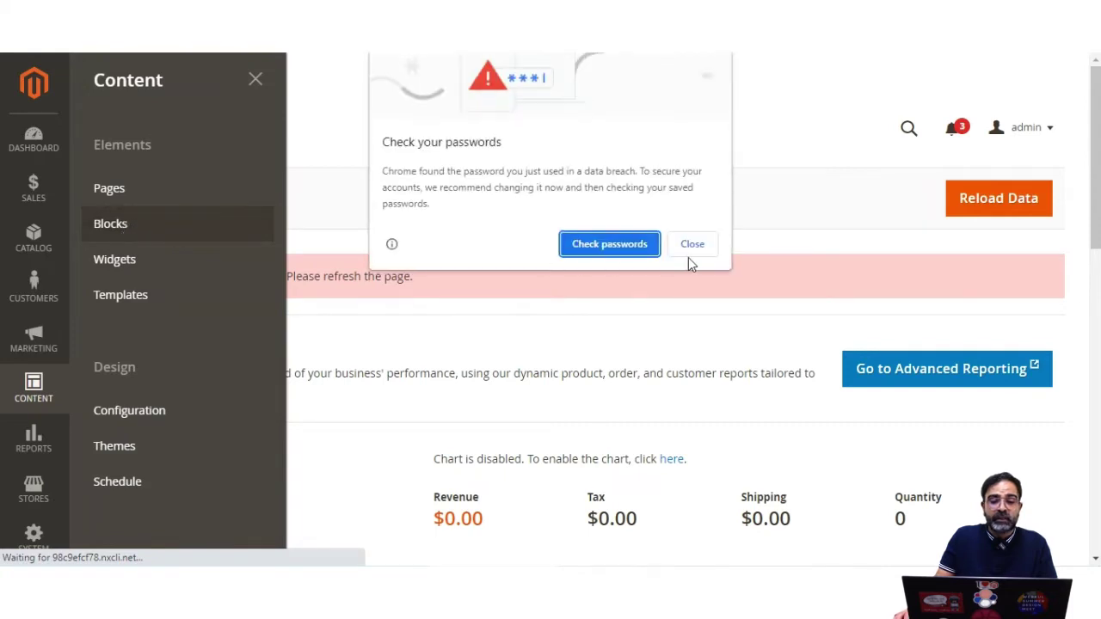
{"action": "left_click", "coordinate": [692, 244]}
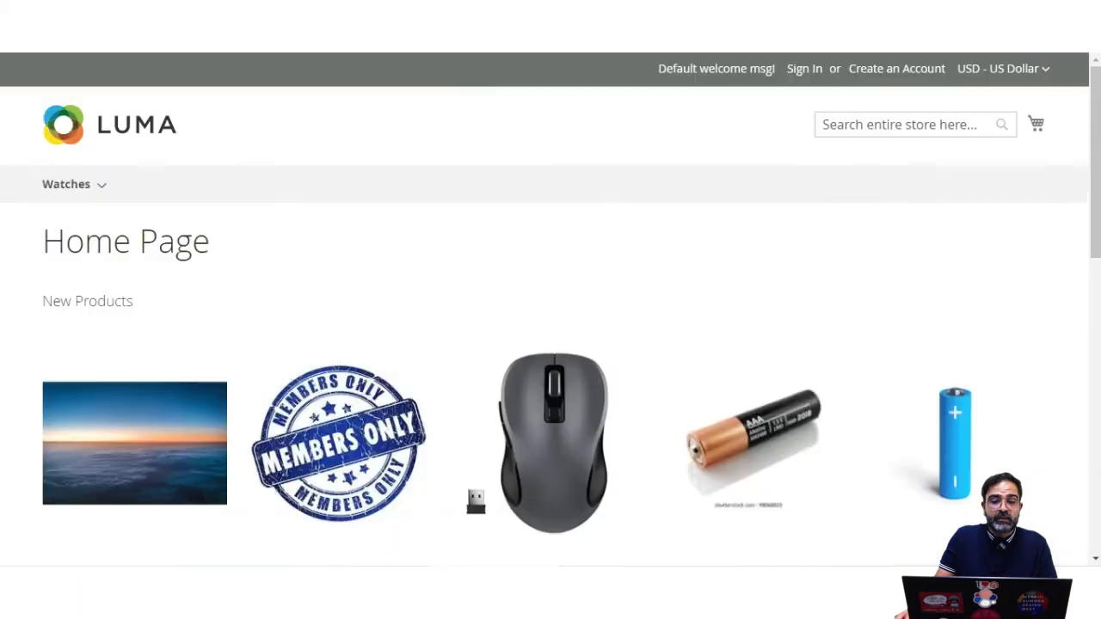
Review the block content text and the two banner sliders on the storefront home page
{"action": "scroll", "coordinate": [353, 417], "scroll_direction": "down", "scroll_amount": 1}
{"action": "scroll", "coordinate": [353, 416], "scroll_direction": "down", "scroll_amount": 7}
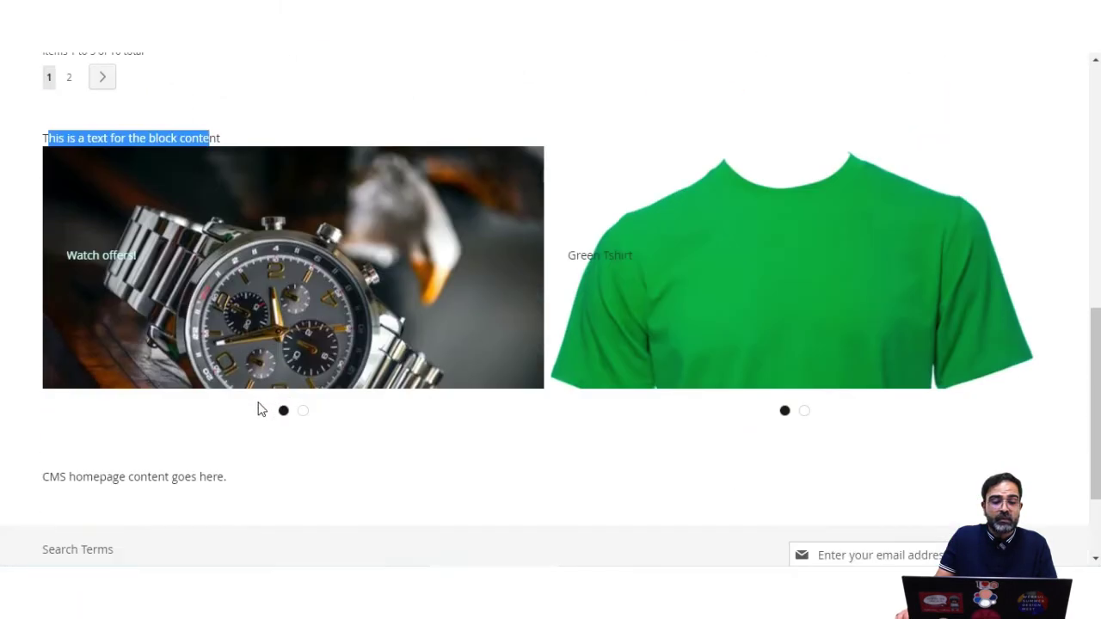
{"action": "scroll", "coordinate": [284, 409], "scroll_direction": "up", "scroll_amount": 3}
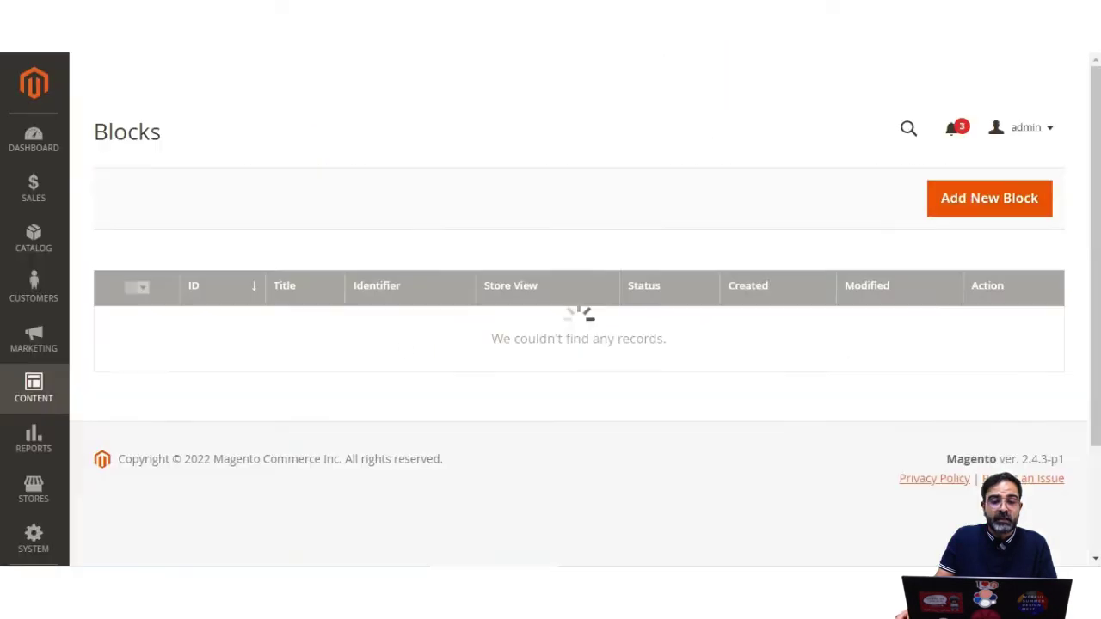
Open the slider test block for editing from the admin's Blocks list
{"action": "scroll", "coordinate": [434, 299], "scroll_direction": "down", "scroll_amount": 3}
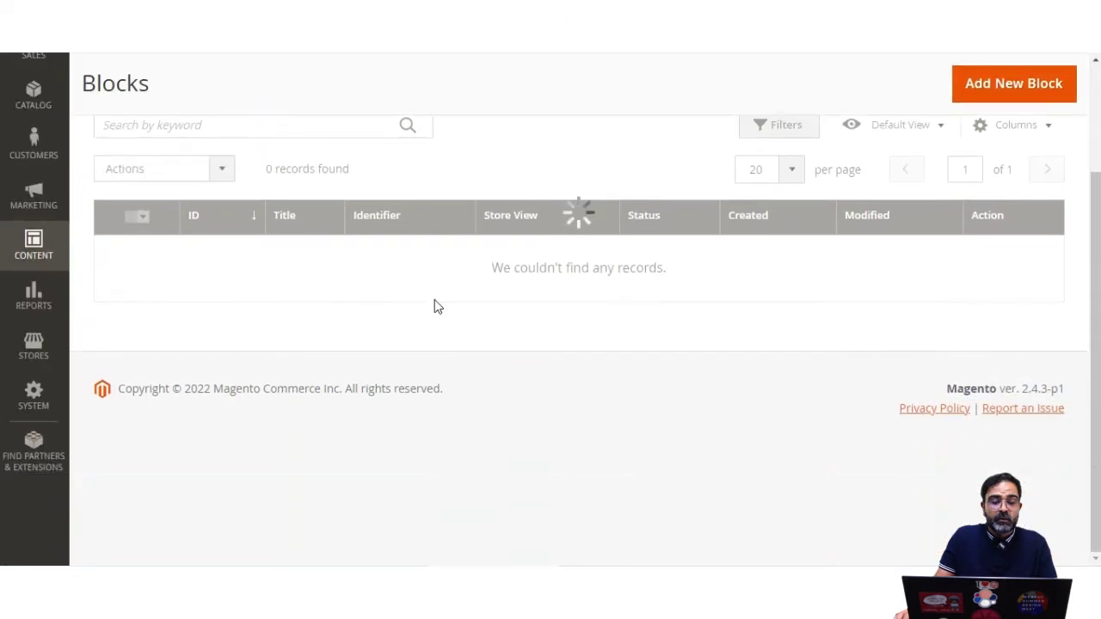
{"action": "scroll", "coordinate": [434, 307], "scroll_direction": "up", "scroll_amount": 3}
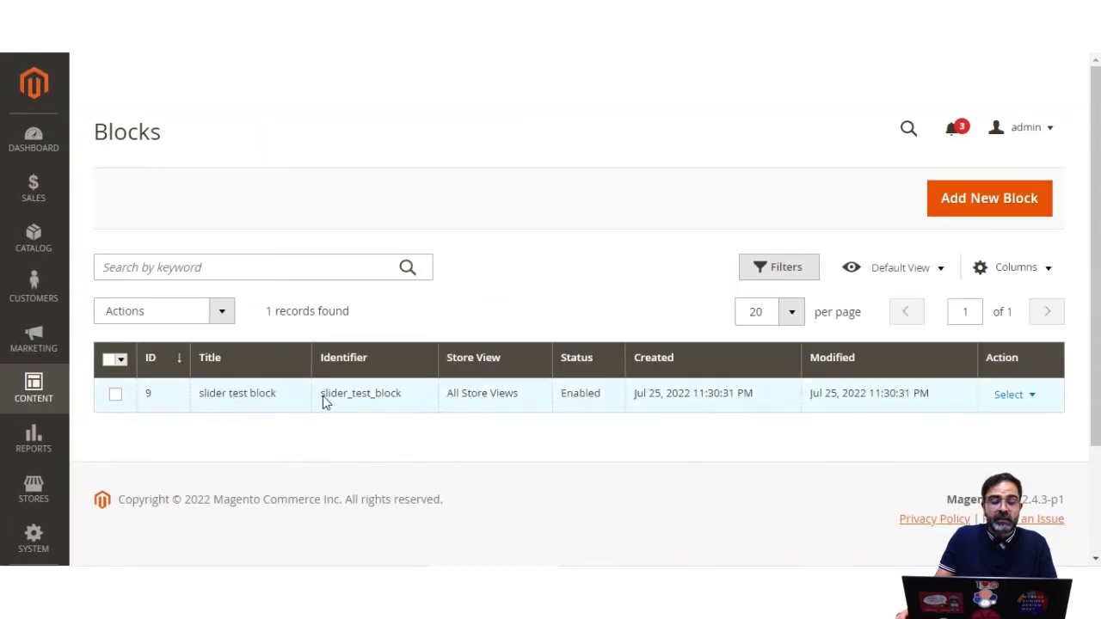
{"action": "left_click", "coordinate": [1025, 398]}
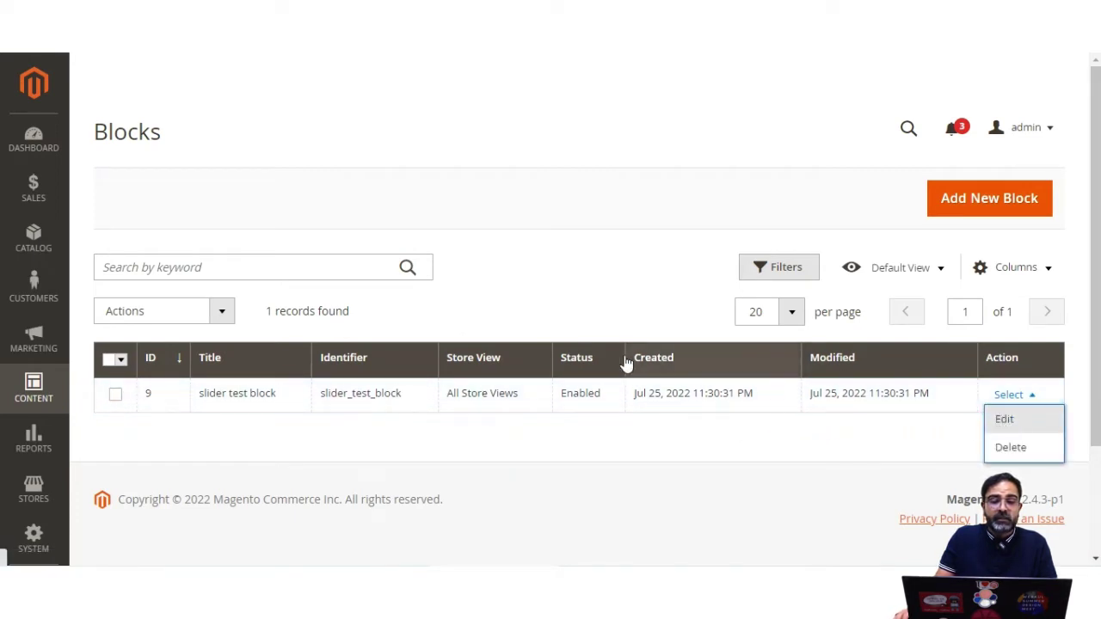
Return to the storefront home page and highlight the full block content text above the banner sliders
{"action": "key", "text": "alt+Tab"}
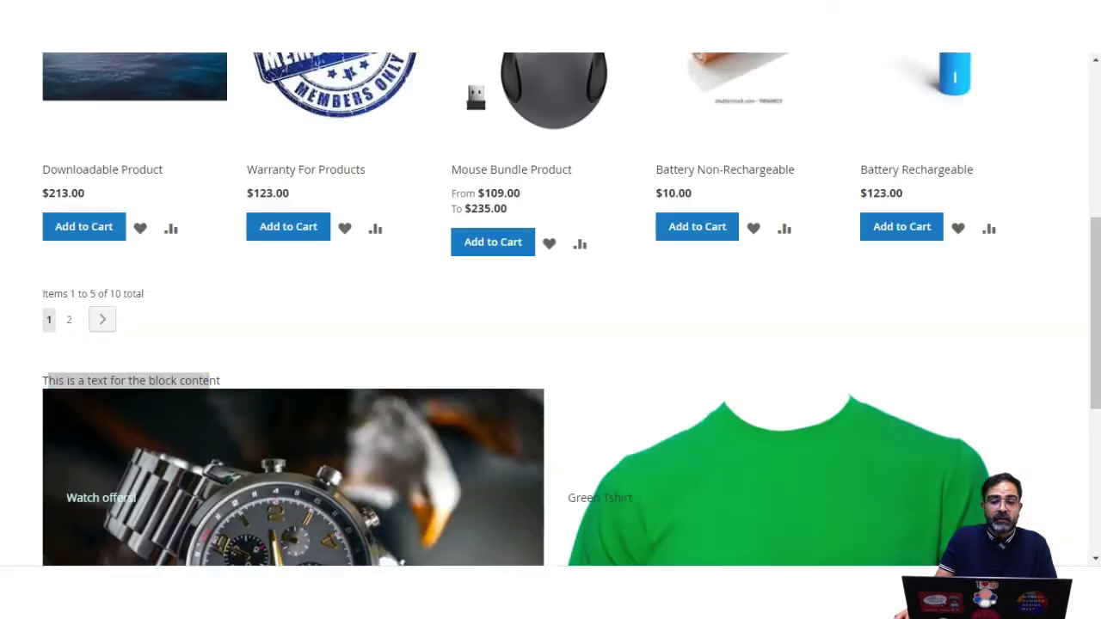
{"action": "scroll", "coordinate": [246, 339], "scroll_direction": "down", "scroll_amount": 2}
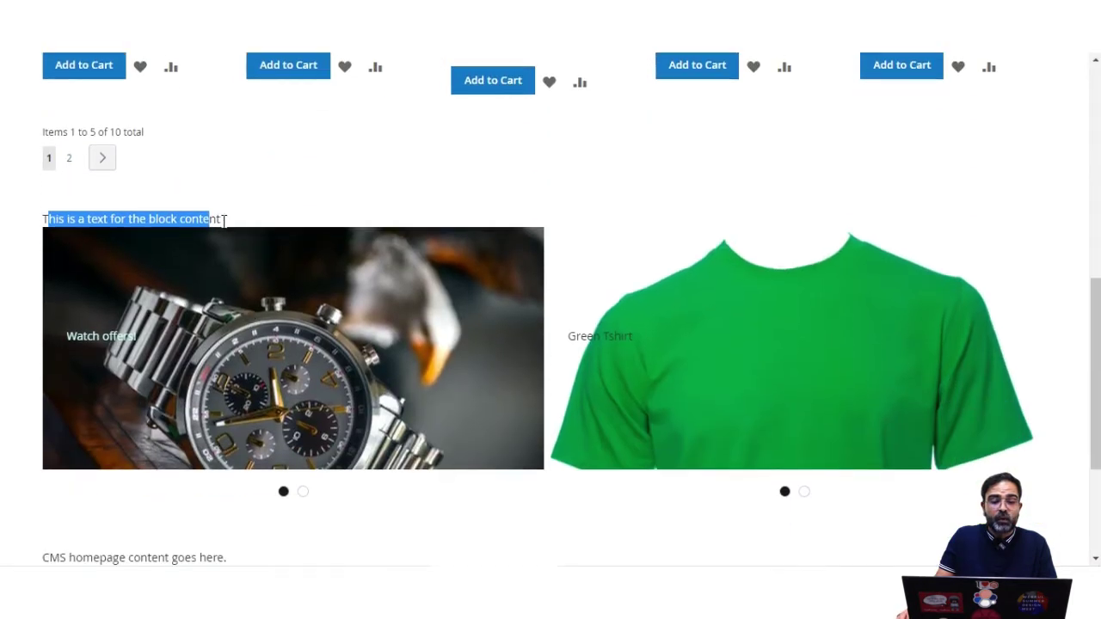
{"action": "left_click_drag", "start_coordinate": [224, 222], "coordinate": [21, 222]}
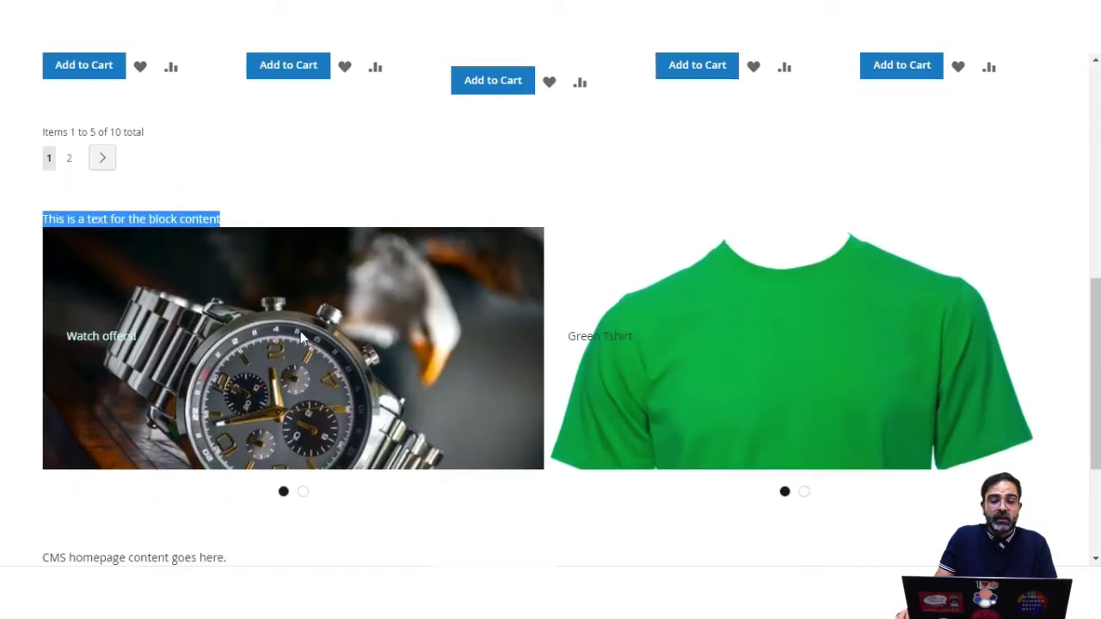
{"action": "scroll", "coordinate": [325, 342], "scroll_direction": "down", "scroll_amount": 1}
Examine the slider test block's content in Page Builder, showing the second slide of both column sliders
{"action": "key", "text": "alt+Tab"}
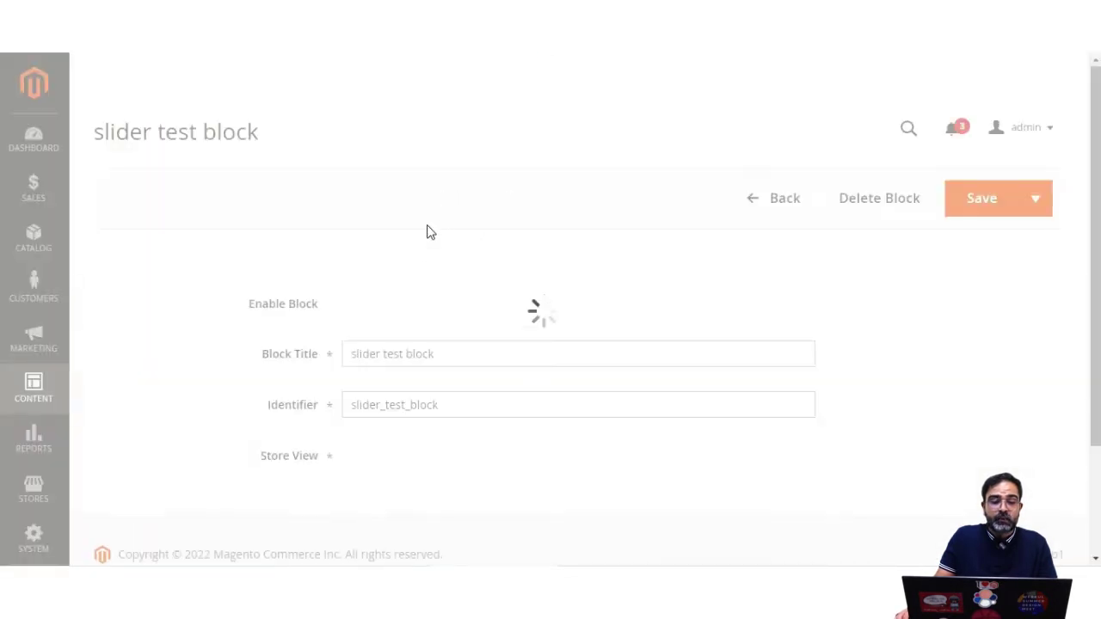
{"action": "scroll", "coordinate": [1084, 243], "scroll_direction": "down", "scroll_amount": 5}
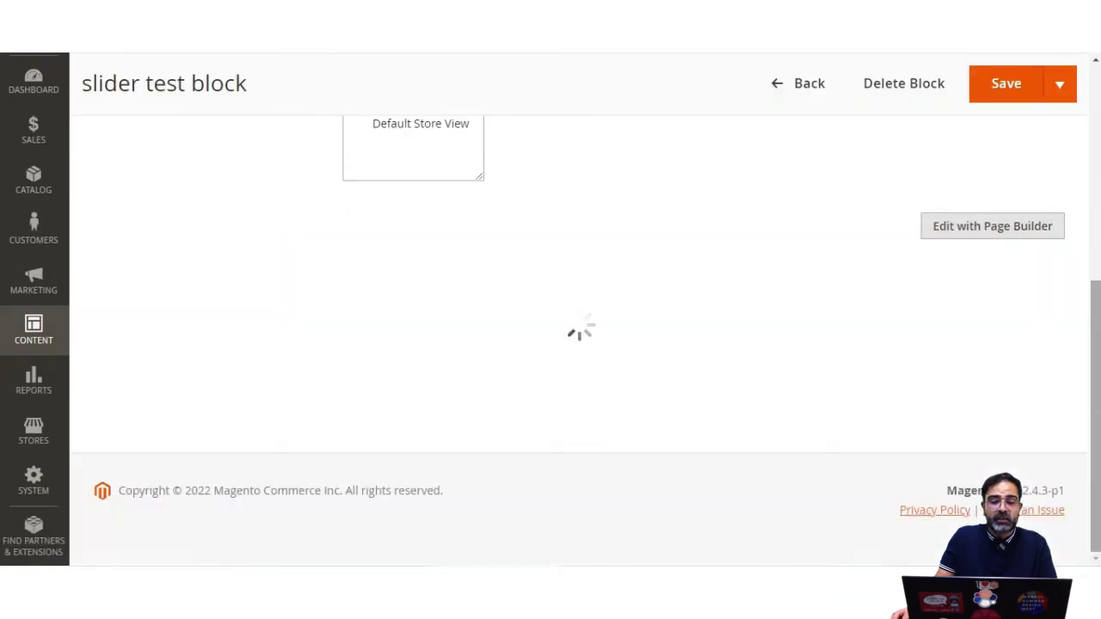
{"action": "left_click_drag", "start_coordinate": [1097, 413], "coordinate": [1097, 262]}
{"action": "scroll", "coordinate": [1096, 262], "scroll_direction": "down", "scroll_amount": 6}
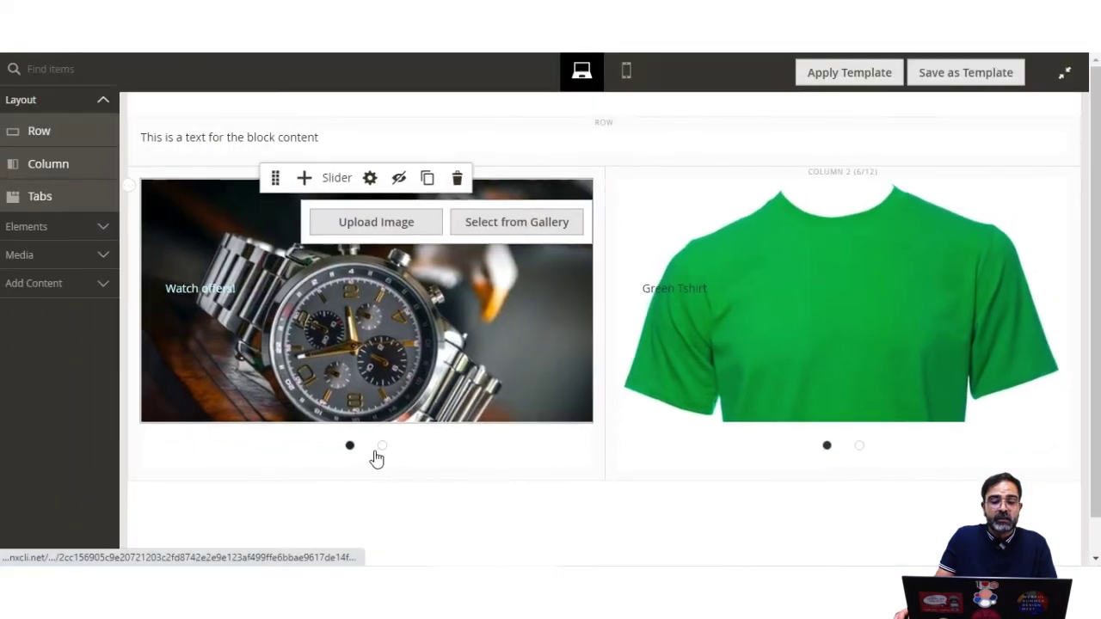
{"action": "left_click", "coordinate": [388, 452]}
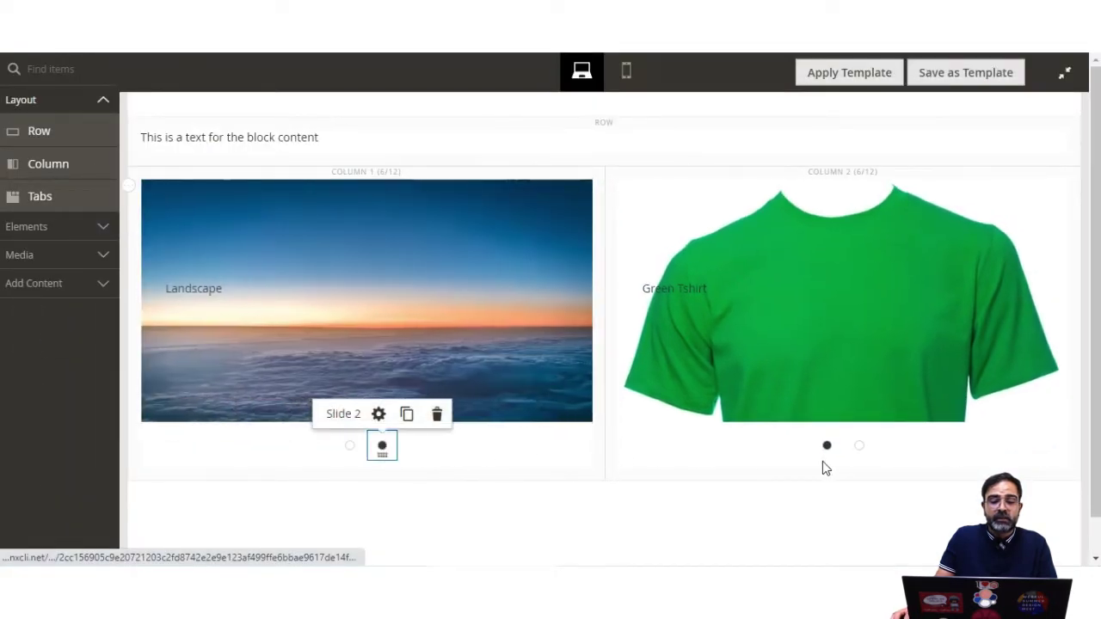
{"action": "left_click", "coordinate": [860, 445]}
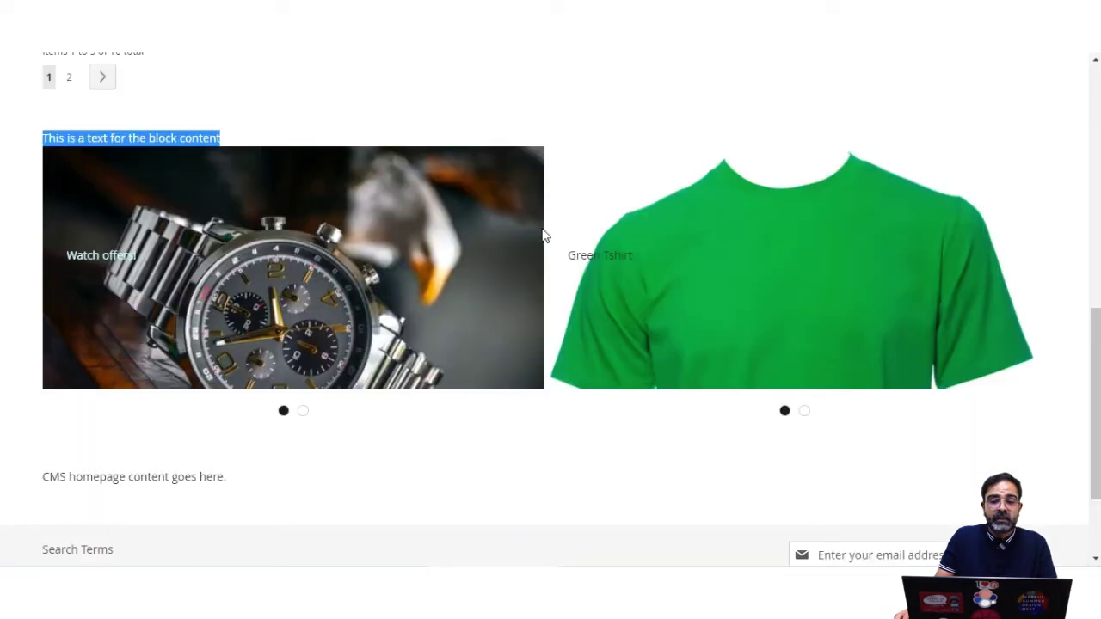
Switch slides in both banner sliders on the storefront home page to compare them with the block's content
{"action": "left_click", "coordinate": [303, 411]}
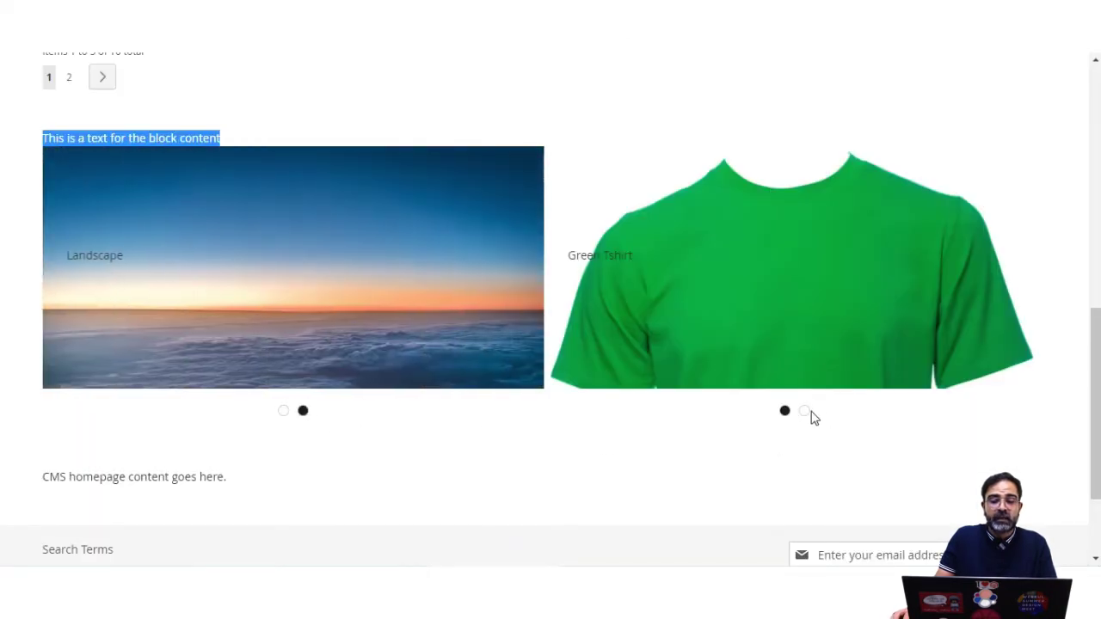
{"action": "left_click", "coordinate": [806, 413]}
{"action": "left_click", "coordinate": [281, 412]}
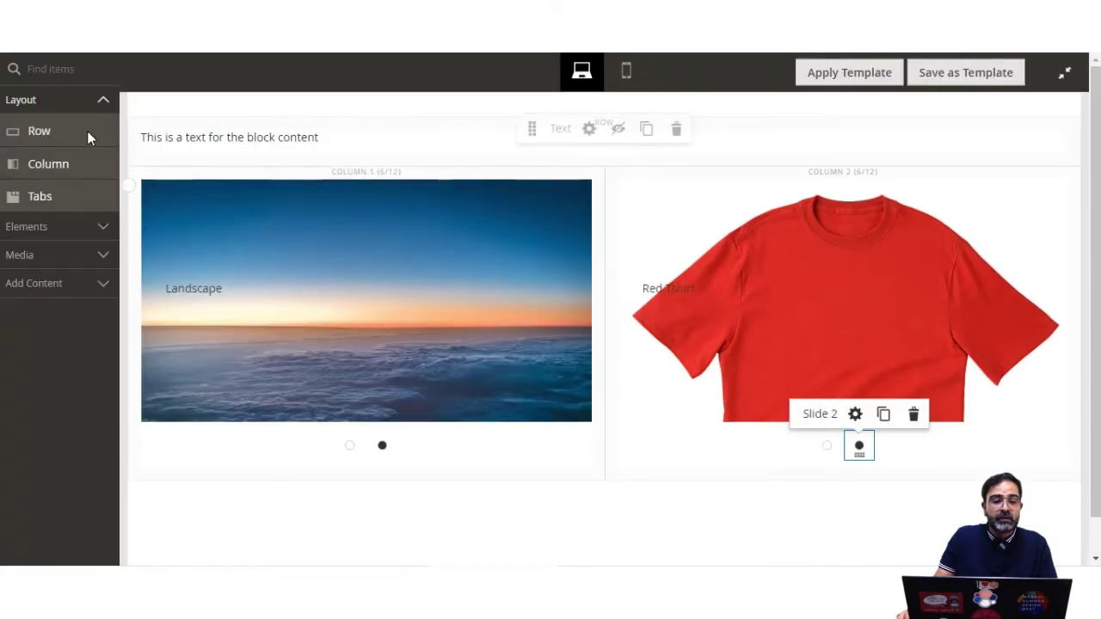
Exit the full-screen Page Builder view of the slider test block and open the admin's Widgets list
{"action": "left_click", "coordinate": [1067, 74]}
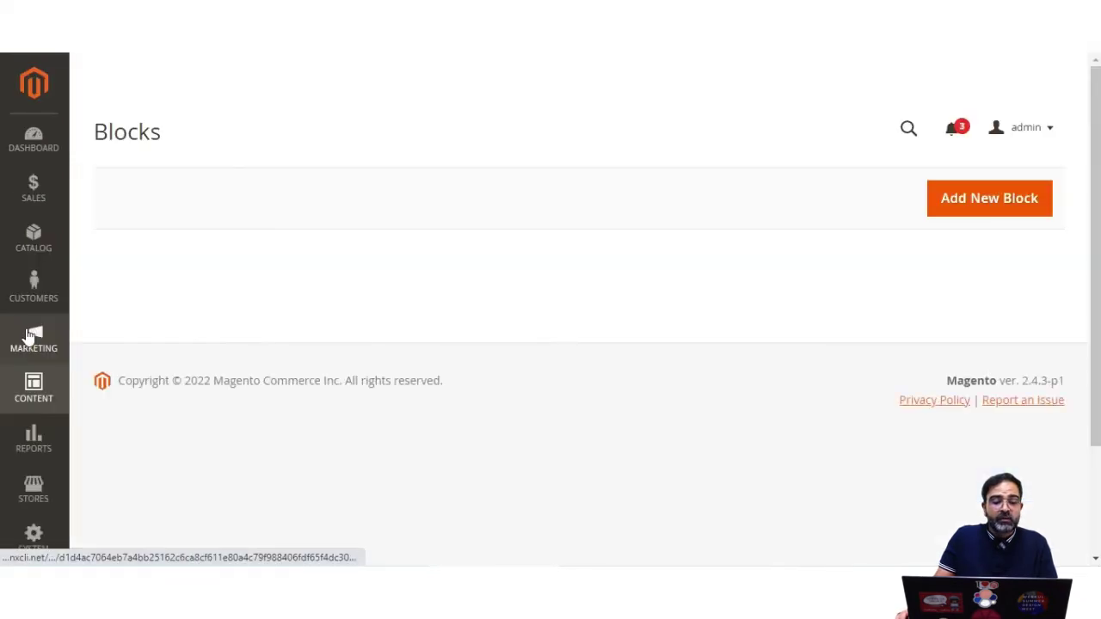
{"action": "left_click", "coordinate": [41, 399]}
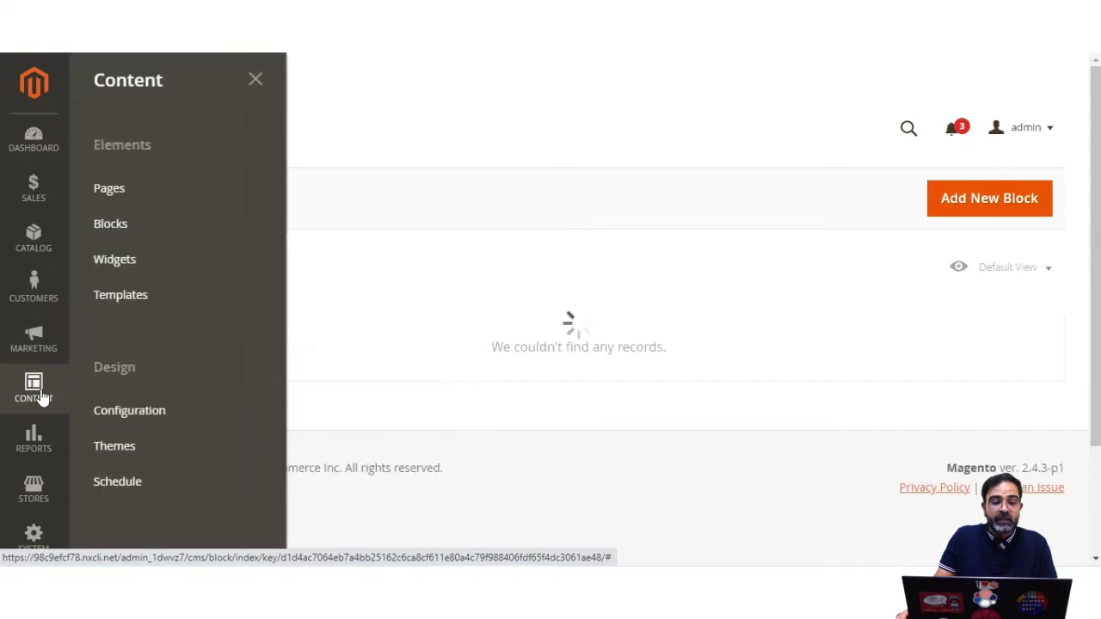
{"action": "left_click", "coordinate": [114, 259]}
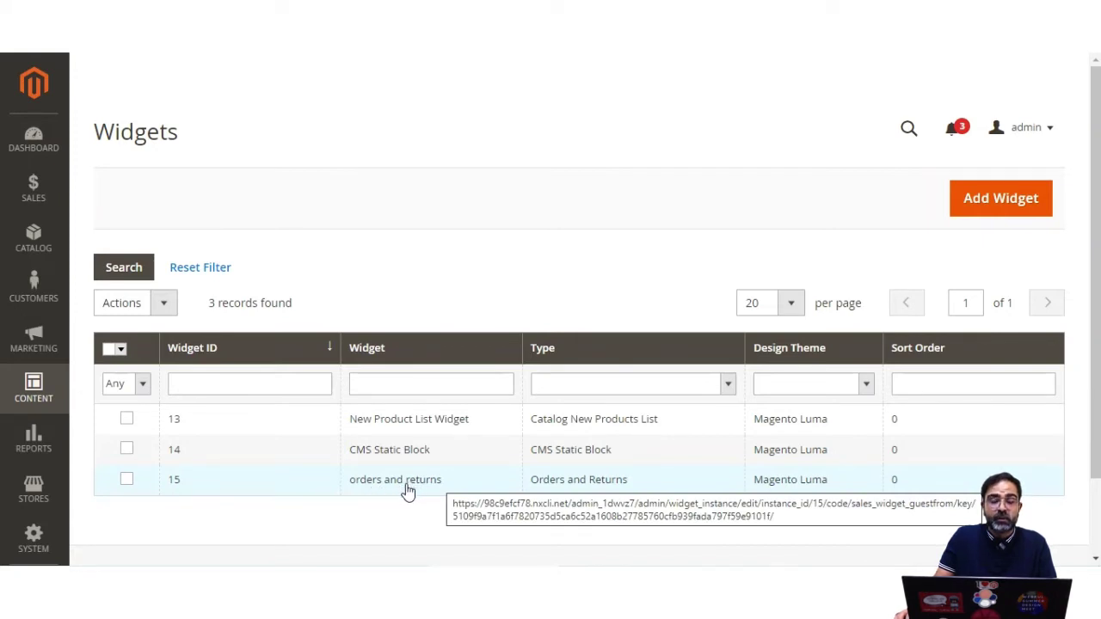
Start adding a new widget and set its Type to Orders and Returns
{"action": "left_click", "coordinate": [1005, 209]}
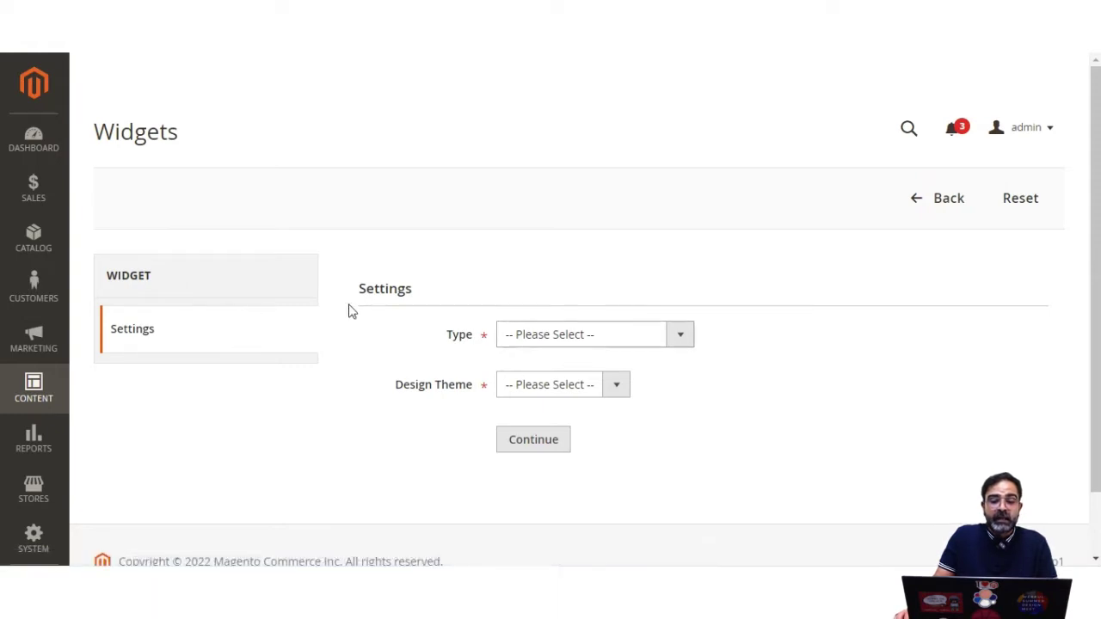
{"action": "left_click_drag", "start_coordinate": [357, 289], "coordinate": [413, 290]}
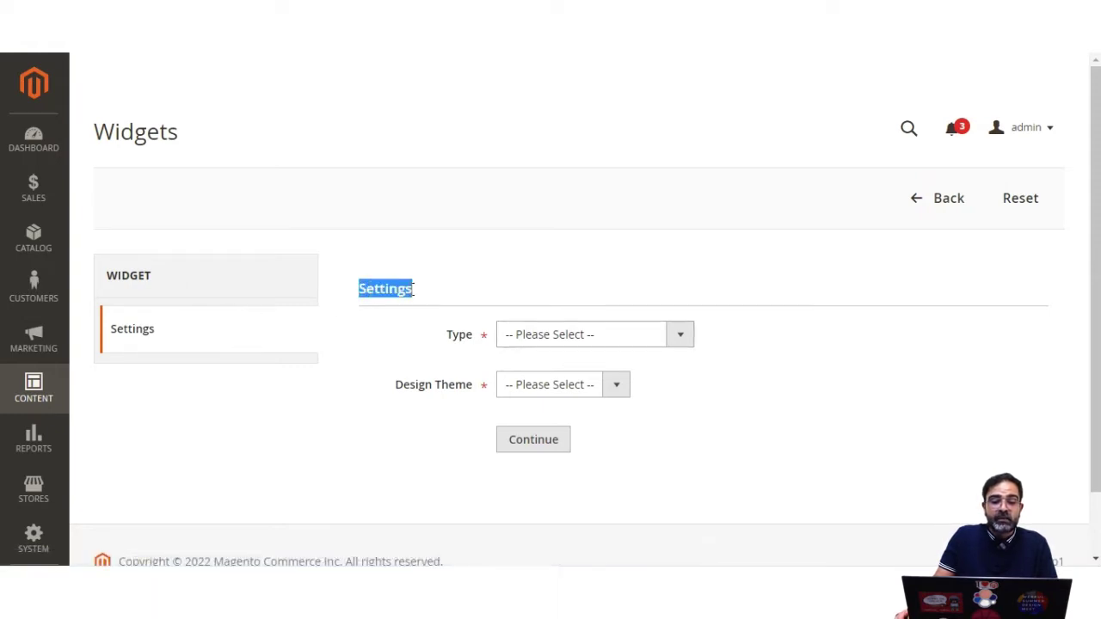
{"action": "left_click", "coordinate": [646, 338]}
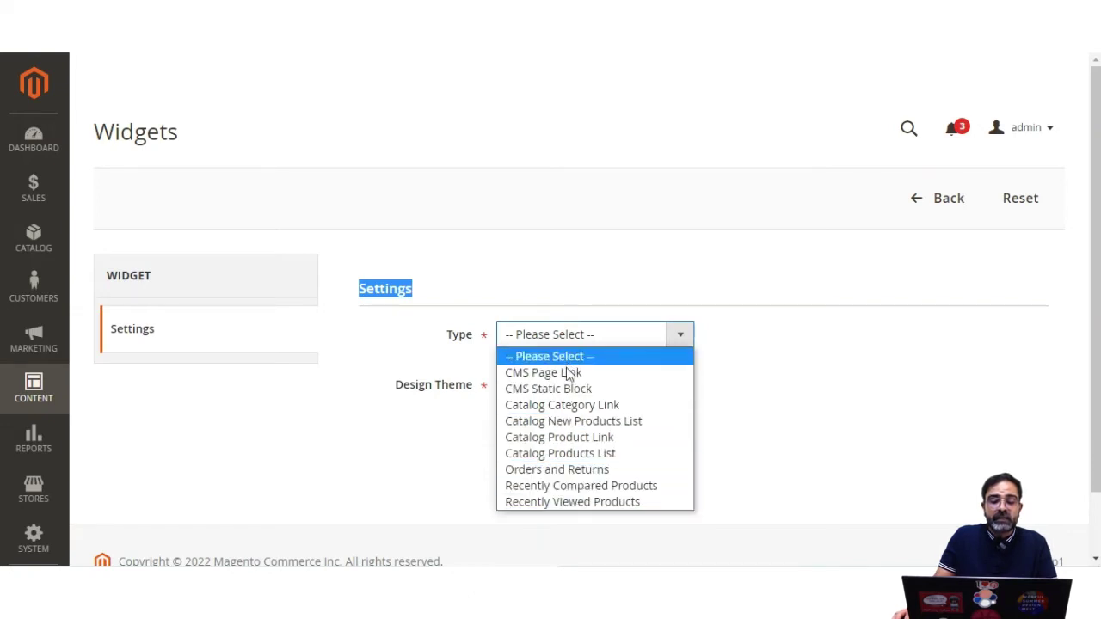
{"action": "left_click", "coordinate": [568, 471]}
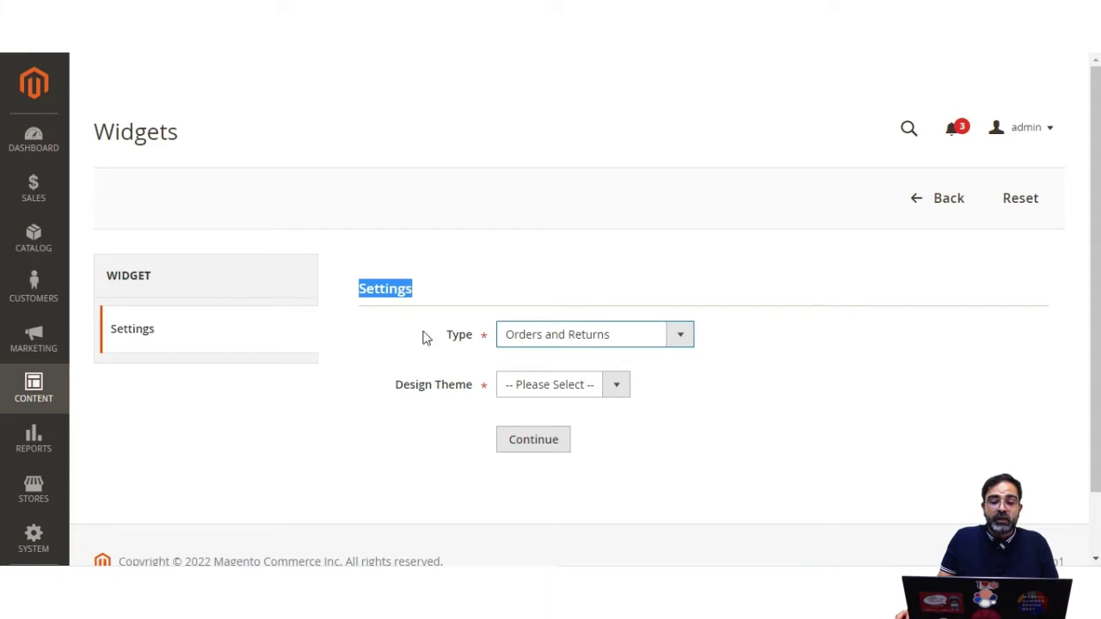
{"action": "left_click", "coordinate": [392, 290]}
{"action": "double_click", "coordinate": [392, 290]}
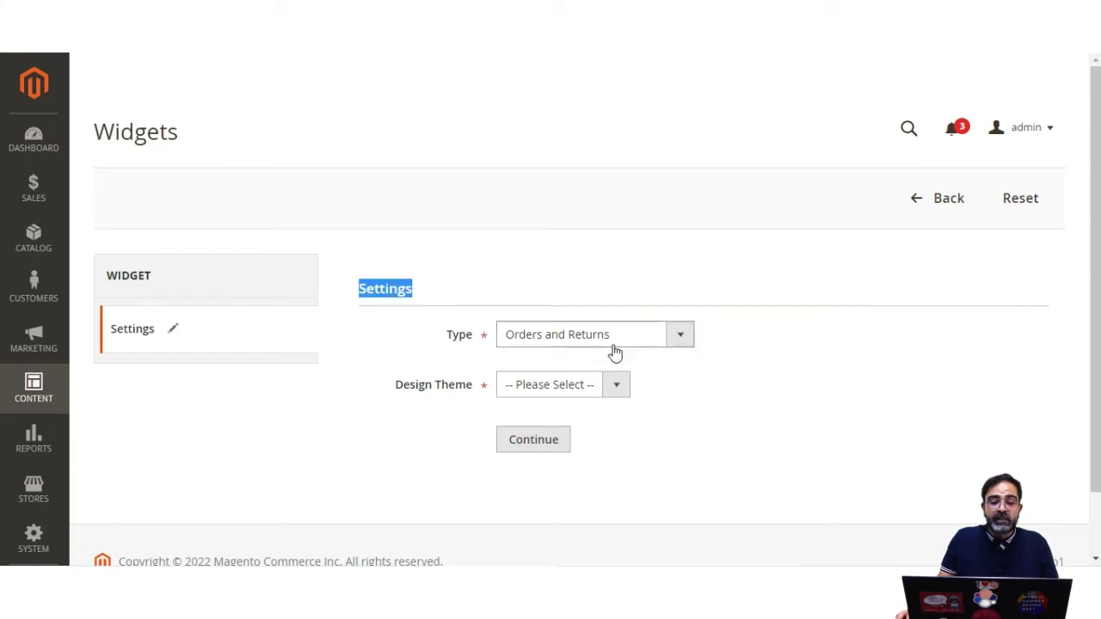
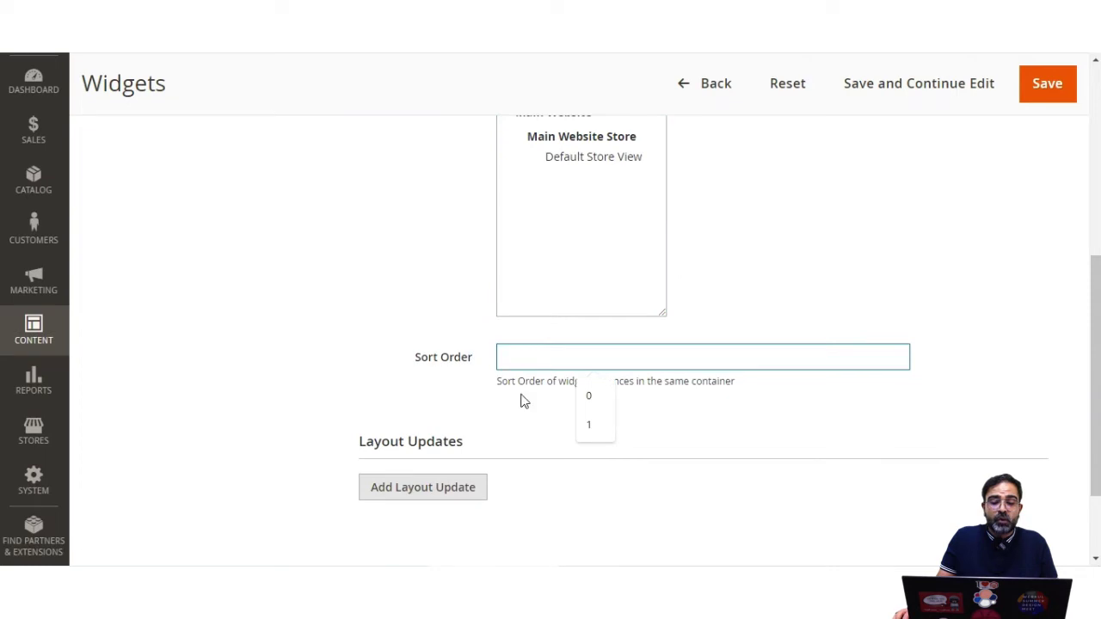
Leave Sort Order blank and add a layout update that displays the widget on All Pages
{"action": "left_click", "coordinate": [523, 407]}
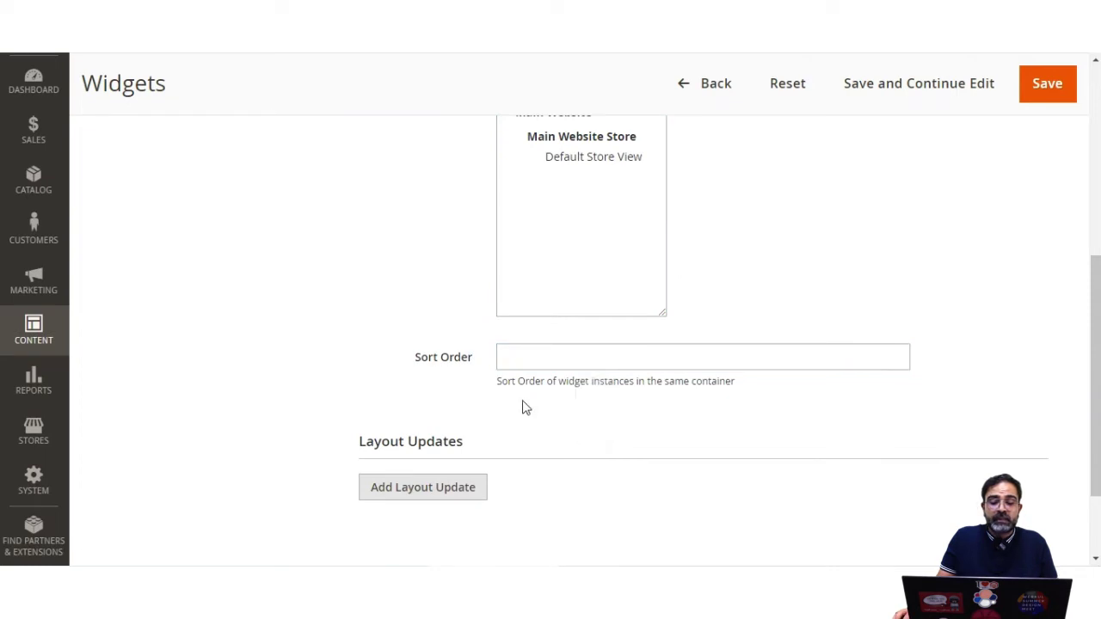
{"action": "scroll", "coordinate": [522, 407], "scroll_direction": "down", "scroll_amount": 3}
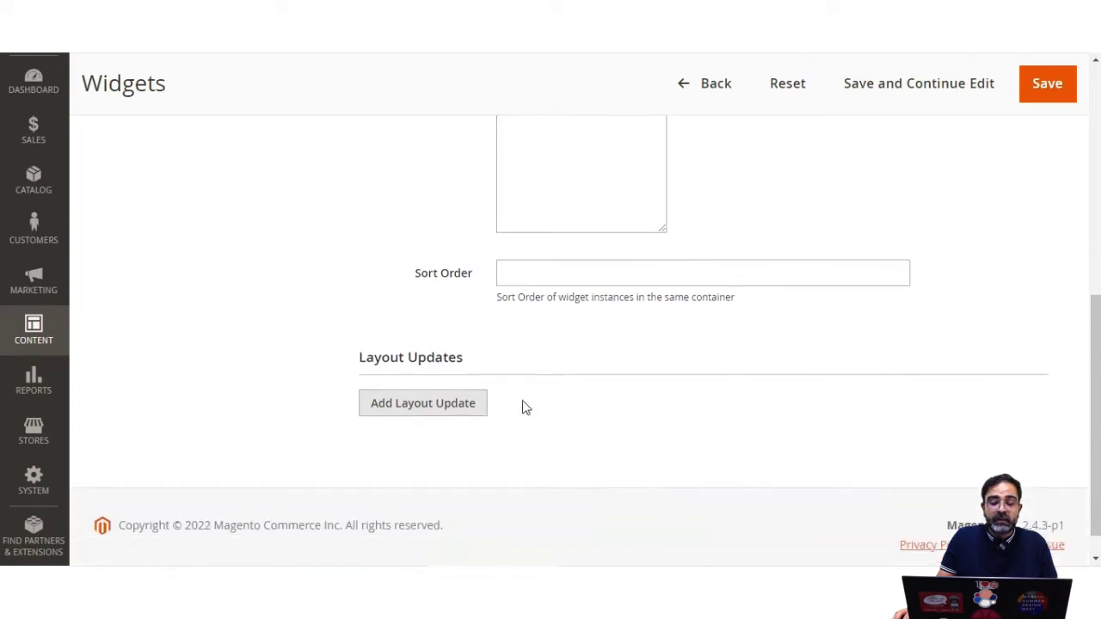
{"action": "left_click", "coordinate": [424, 372]}
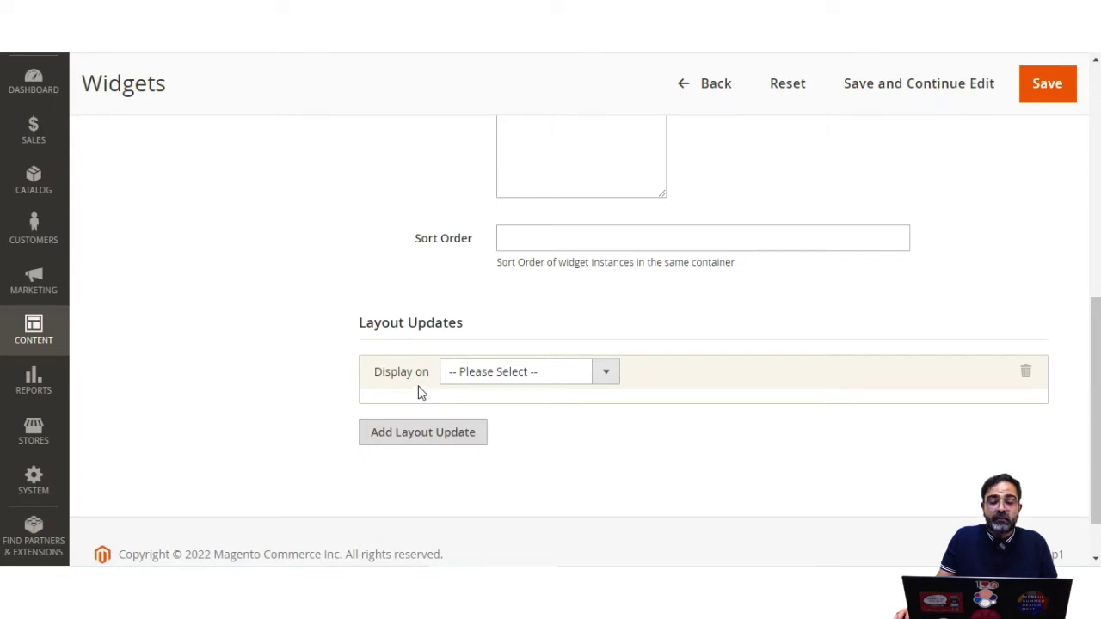
{"action": "left_click", "coordinate": [606, 374]}
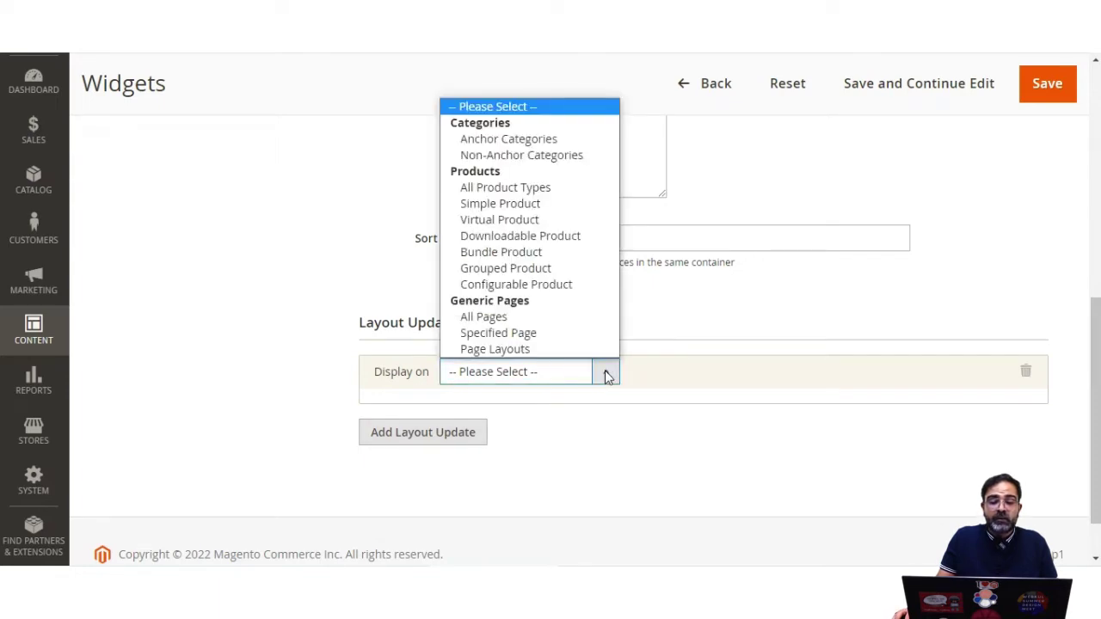
{"action": "left_click", "coordinate": [516, 320]}
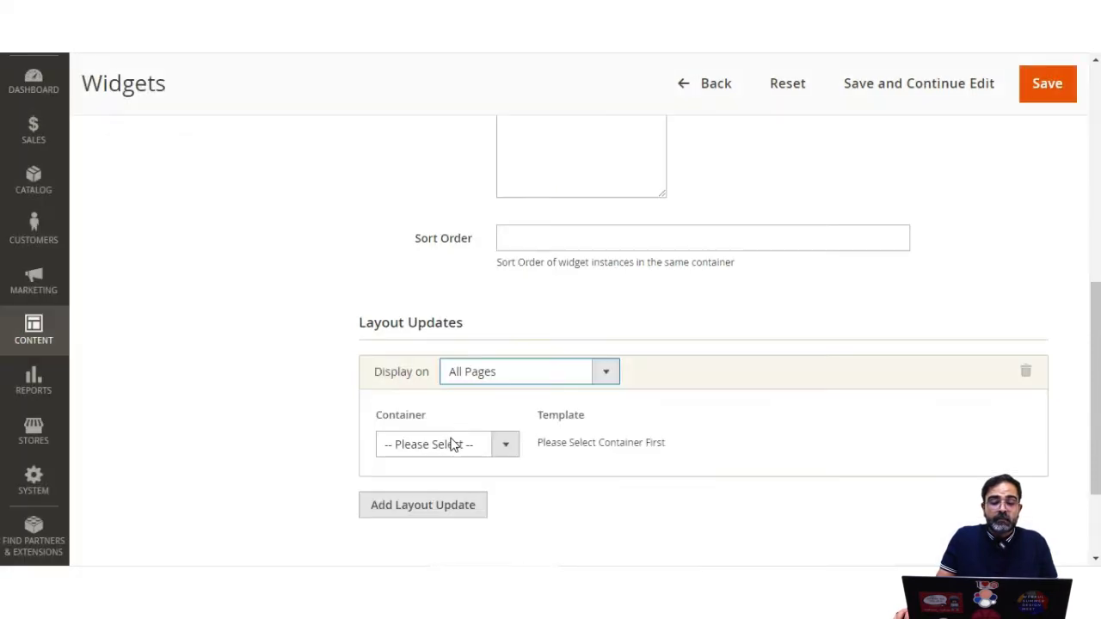
Set the container of the new widget's All Pages layout update to Sidebar Main
{"action": "left_click", "coordinate": [506, 445]}
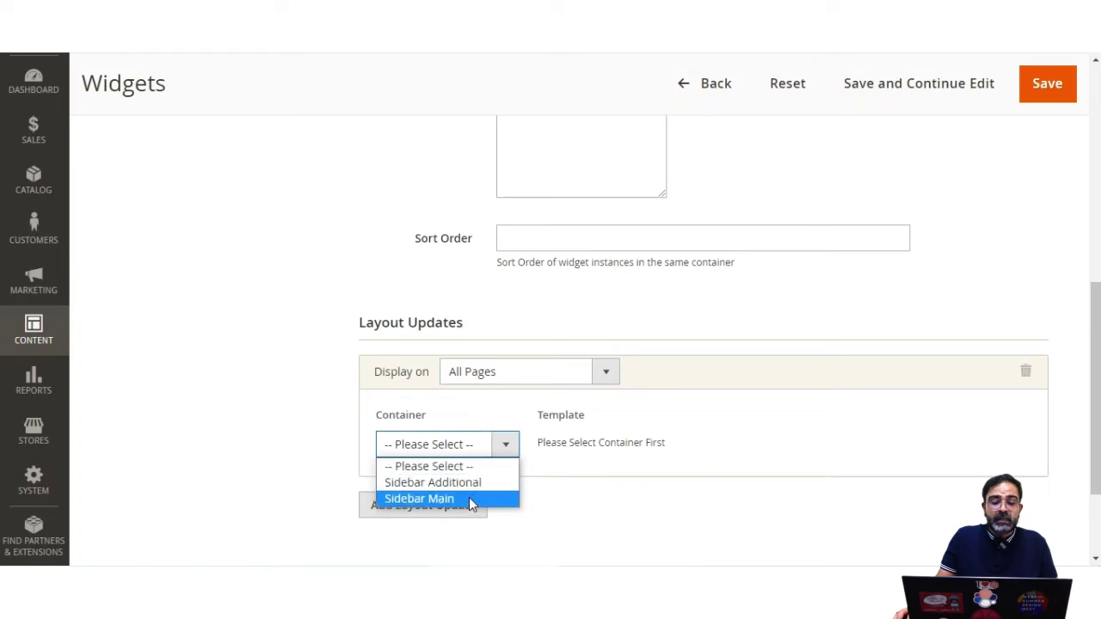
{"action": "left_click", "coordinate": [471, 500]}
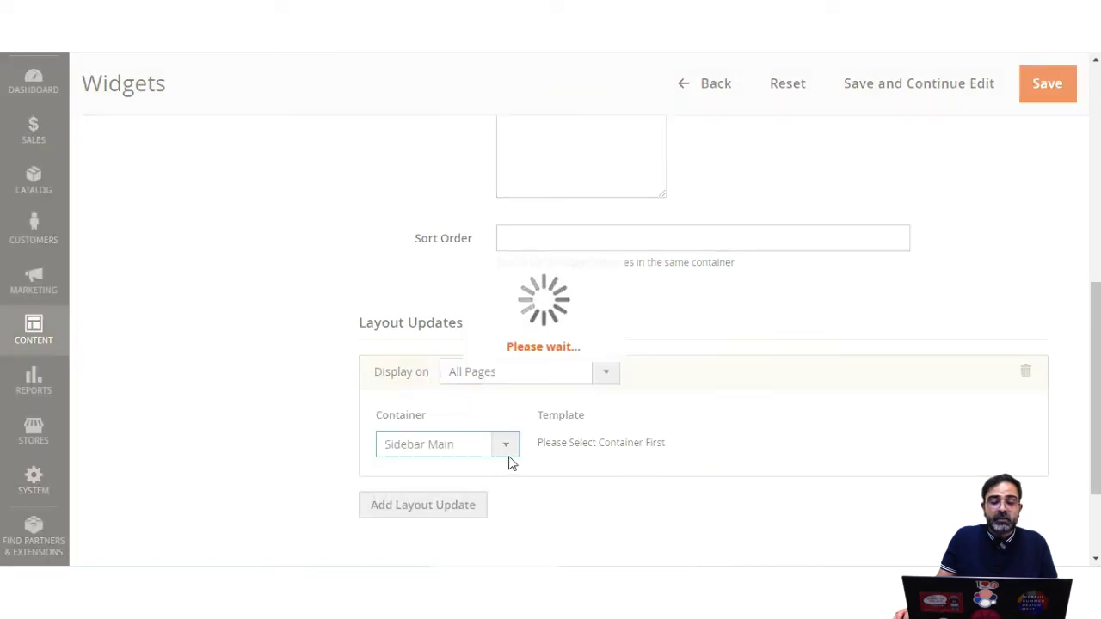
{"action": "scroll", "coordinate": [555, 464], "scroll_direction": "up", "scroll_amount": 10}
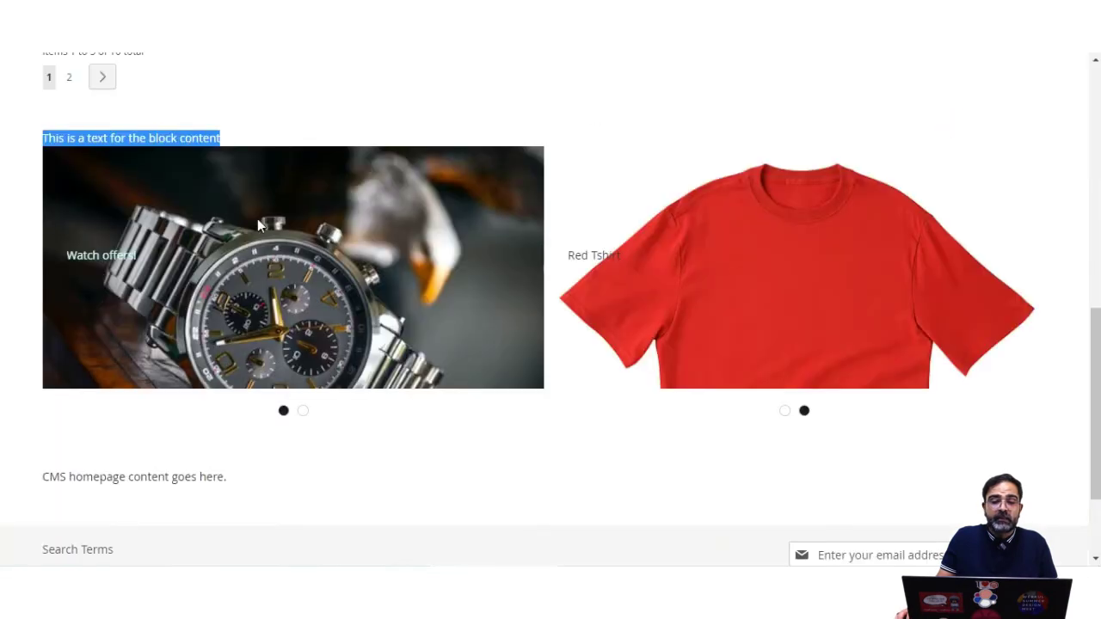
Open the Men's Watches category on the storefront and examine its Orders and Returns form
{"action": "scroll", "coordinate": [257, 222], "scroll_direction": "up", "scroll_amount": 8}
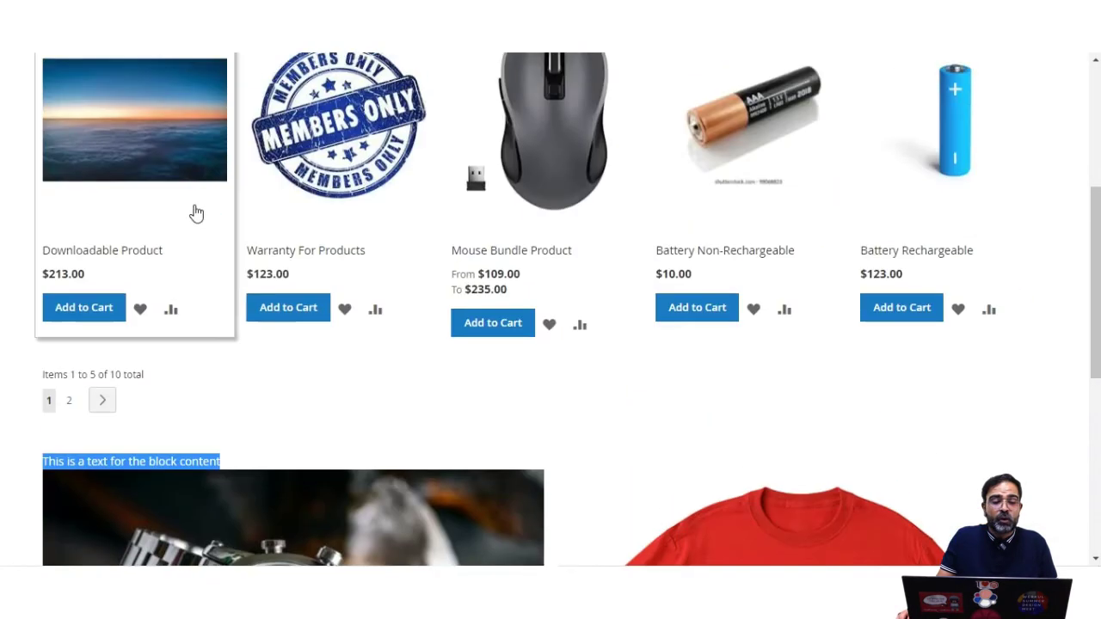
{"action": "mouse_move", "coordinate": [60, 180]}
{"action": "left_click", "coordinate": [81, 222]}
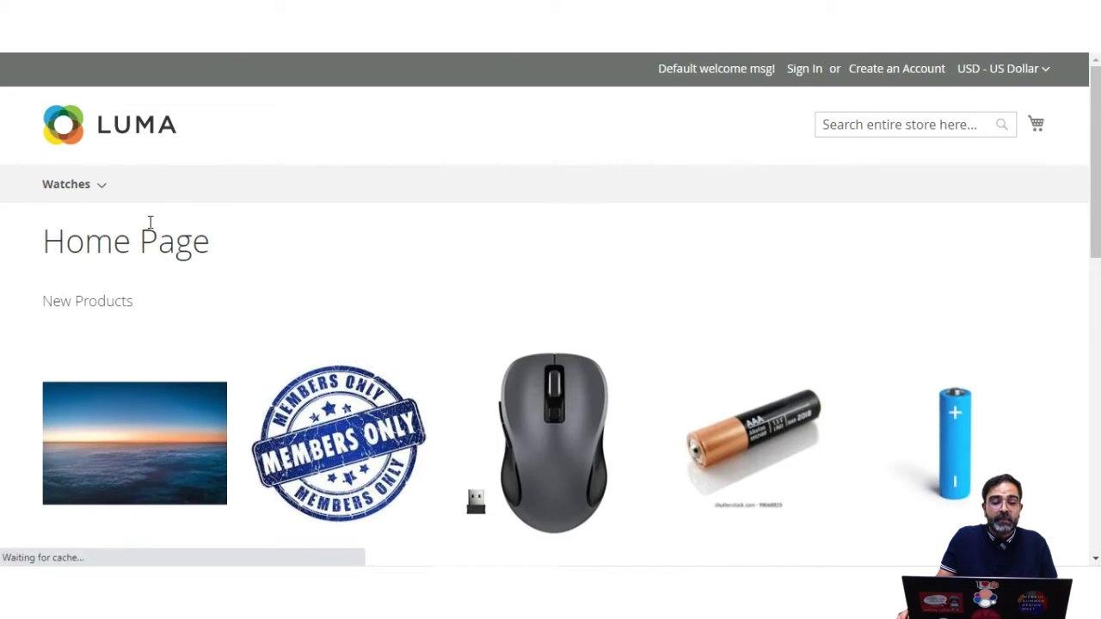
{"action": "scroll", "coordinate": [173, 347], "scroll_direction": "down", "scroll_amount": 2}
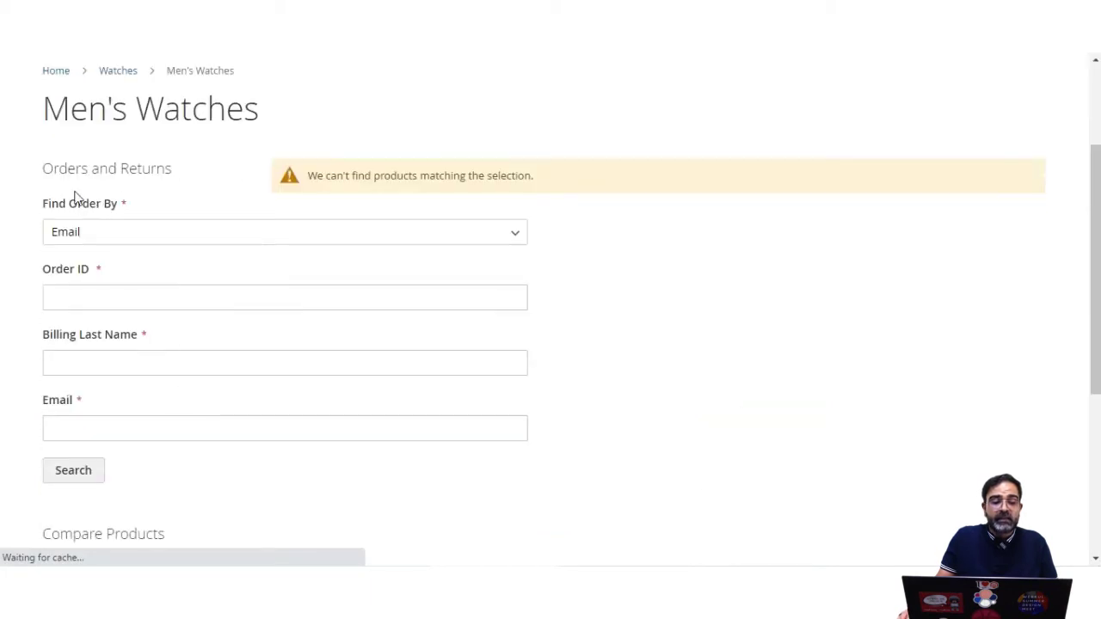
{"action": "left_click_drag", "start_coordinate": [51, 168], "coordinate": [168, 171]}
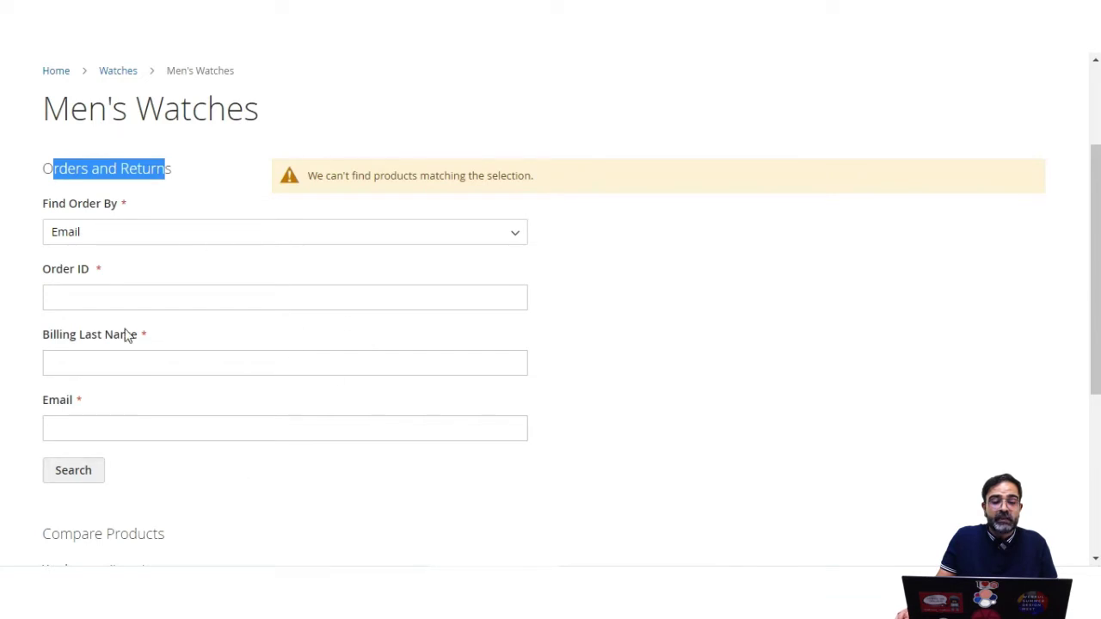
{"action": "scroll", "coordinate": [273, 439], "scroll_direction": "up", "scroll_amount": 2}
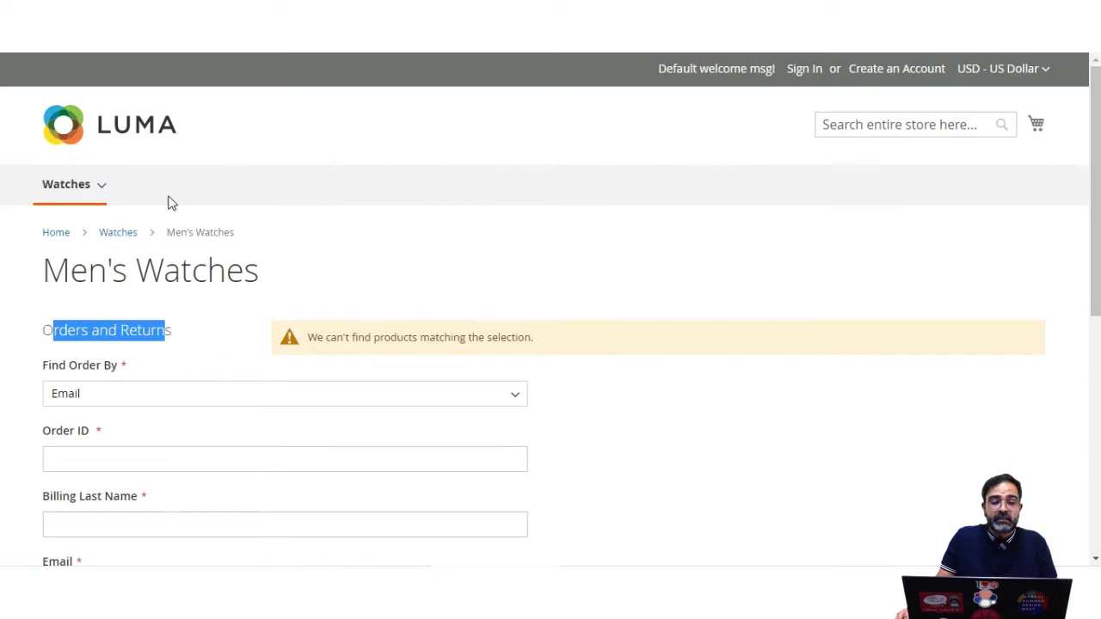
Leave the unsaved new widget in the admin and open the existing orders and returns widget from the Widgets list
{"action": "left_click", "coordinate": [774, 18]}
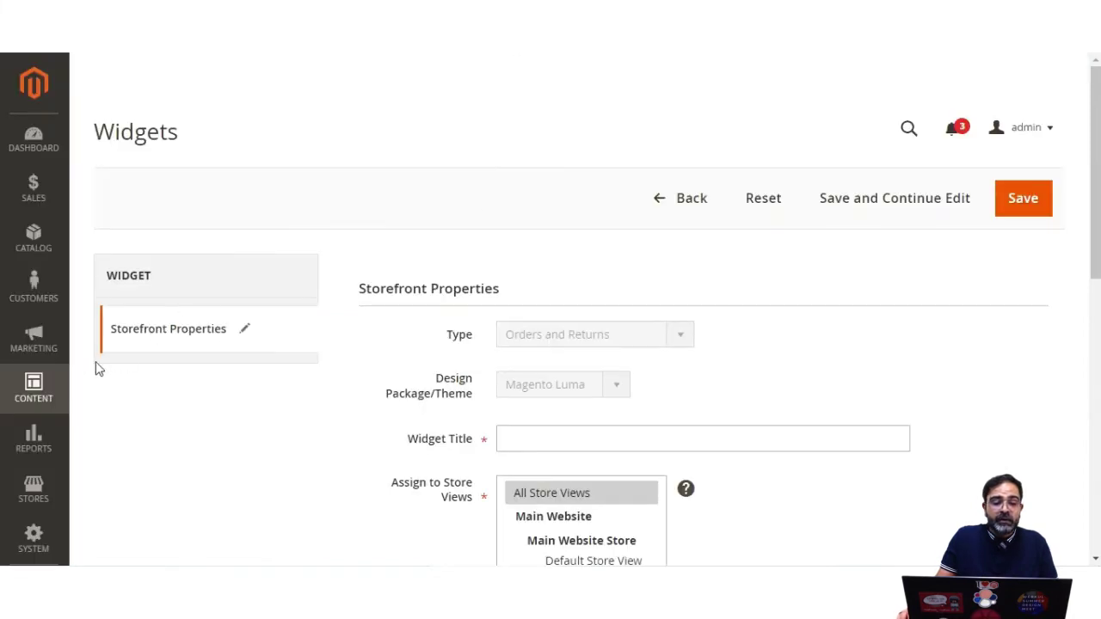
{"action": "left_click", "coordinate": [662, 199]}
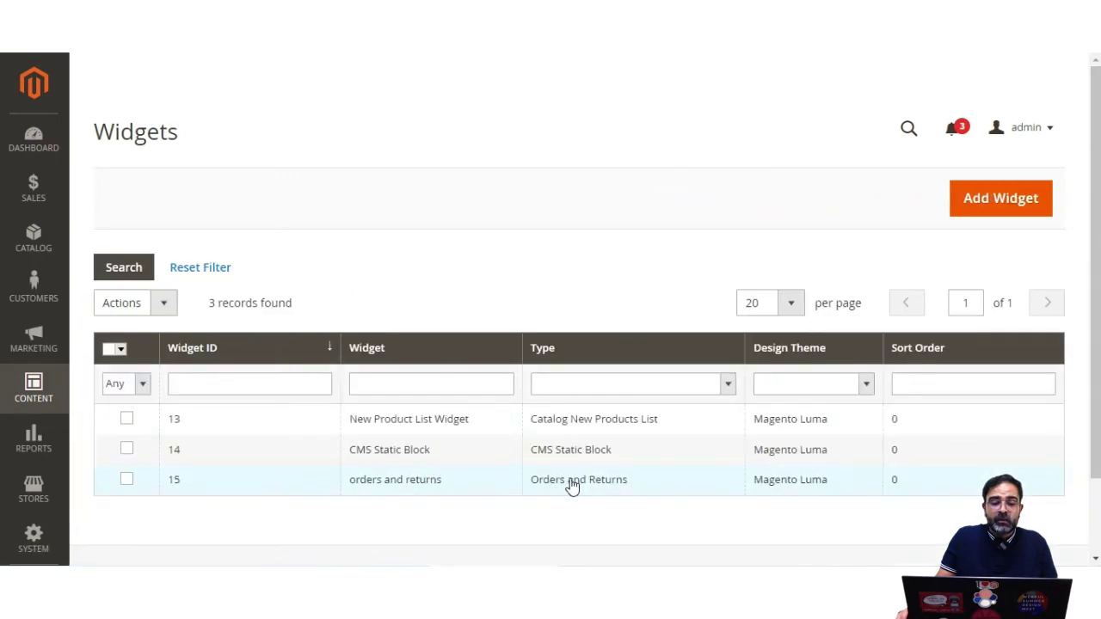
{"action": "left_click", "coordinate": [599, 487]}
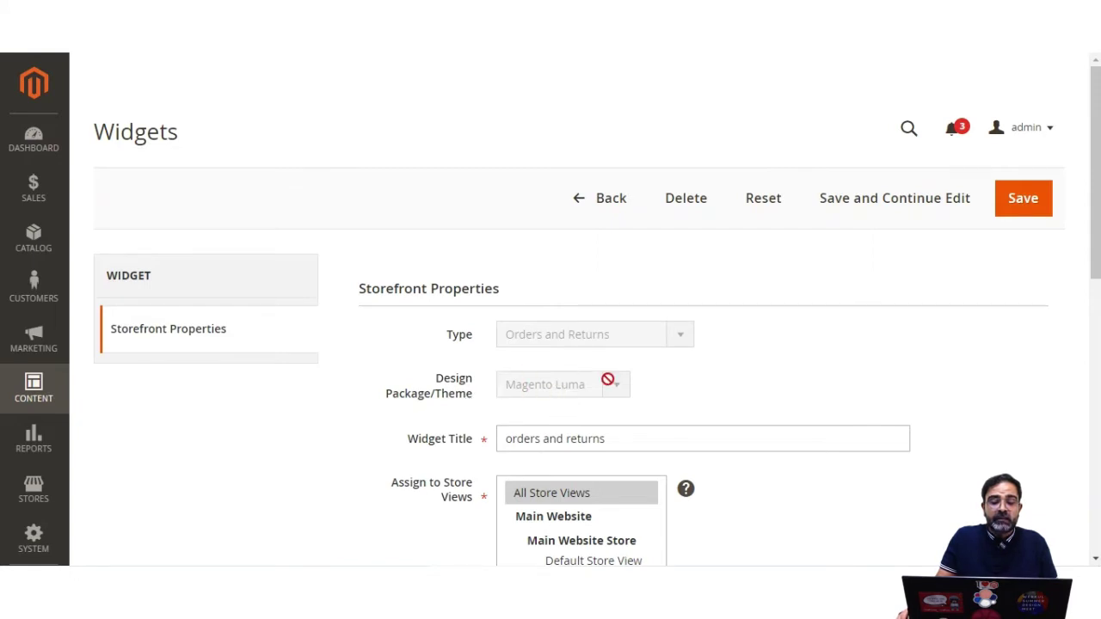
Review the orders and returns widget's storefront properties, from its title and store views to its layout update
{"action": "scroll", "coordinate": [572, 437], "scroll_direction": "down", "scroll_amount": 1}
{"action": "left_click_drag", "start_coordinate": [361, 217], "coordinate": [496, 209]}
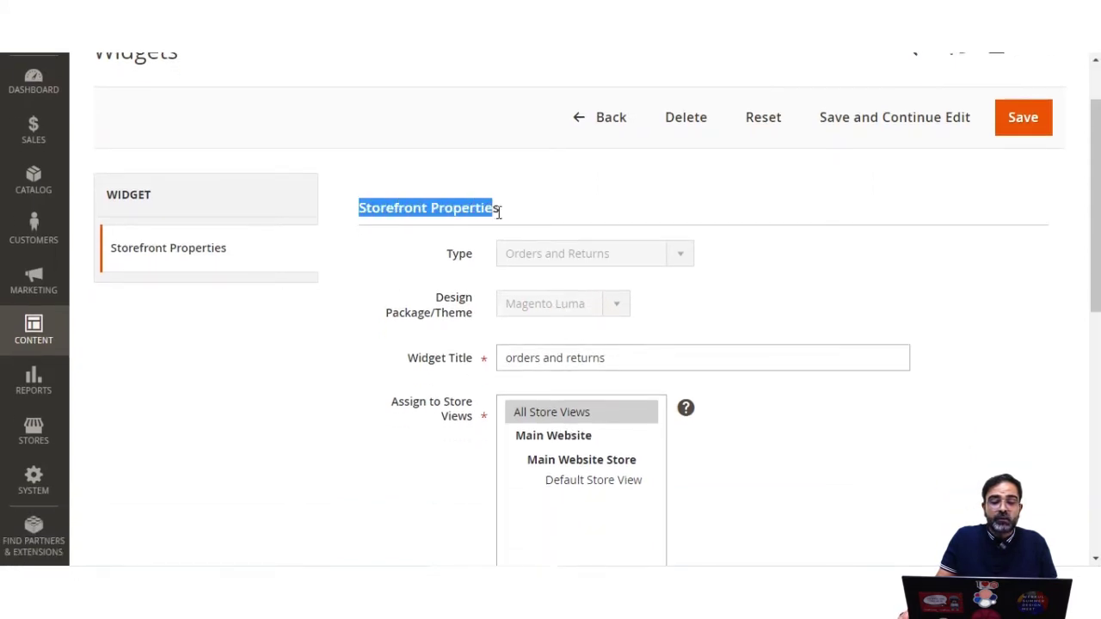
{"action": "scroll", "coordinate": [533, 353], "scroll_direction": "down", "scroll_amount": 1}
{"action": "left_click_drag", "start_coordinate": [512, 277], "coordinate": [622, 278]}
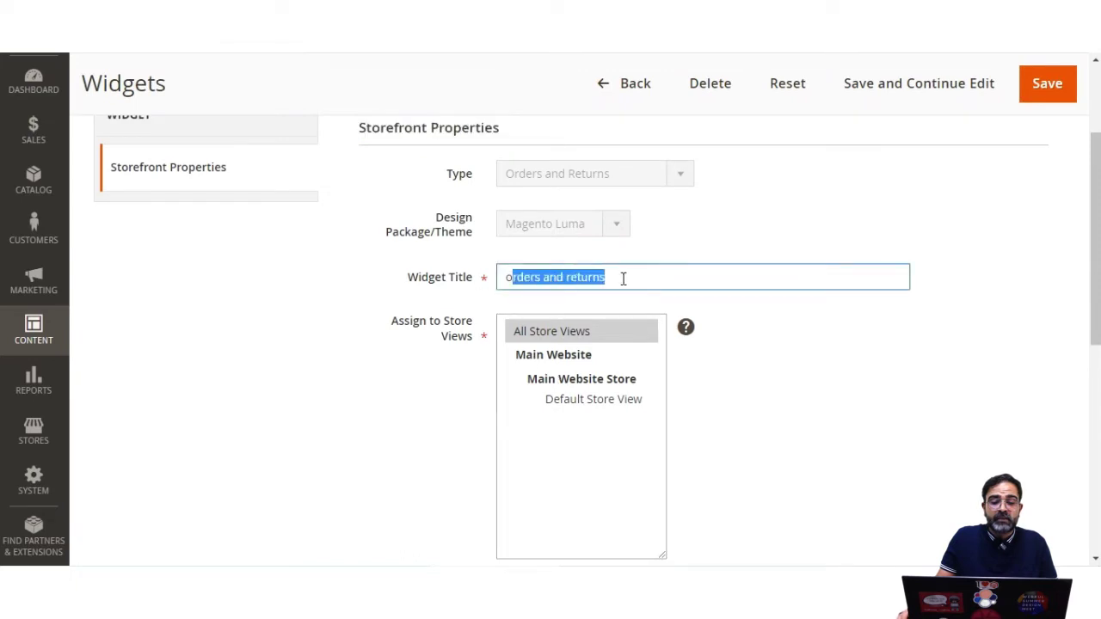
{"action": "scroll", "coordinate": [573, 362], "scroll_direction": "down", "scroll_amount": 2}
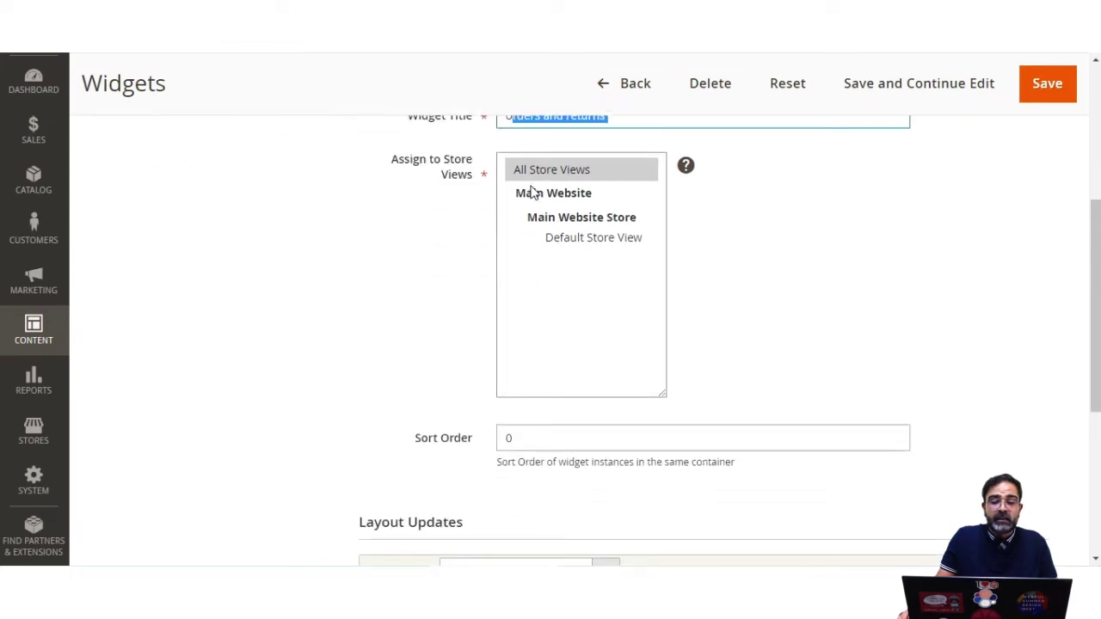
{"action": "scroll", "coordinate": [590, 423], "scroll_direction": "down", "scroll_amount": 4}
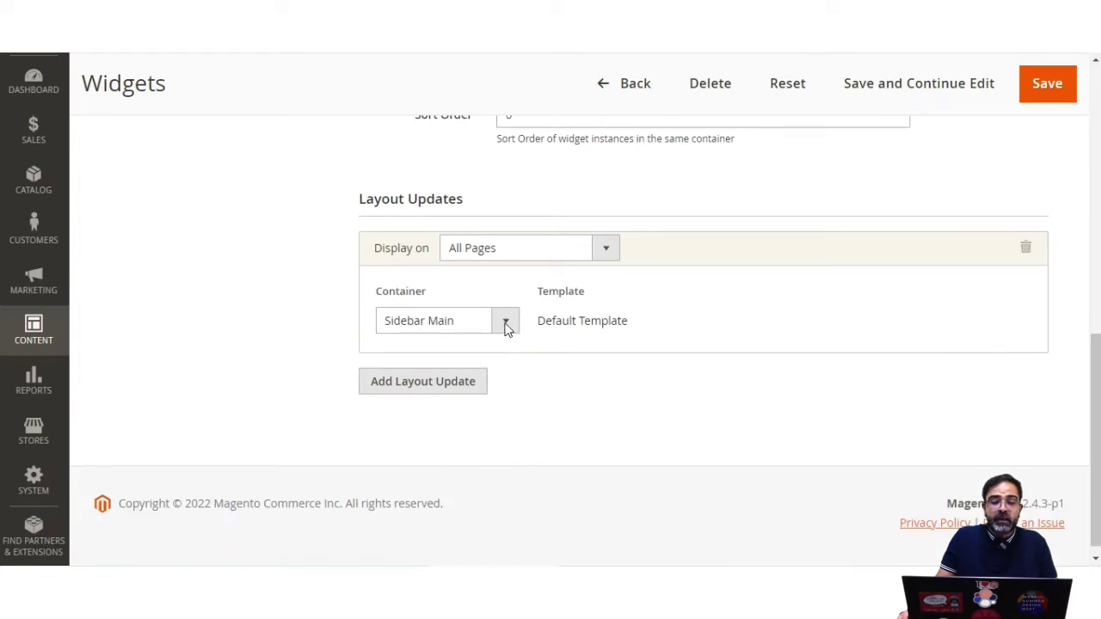
Switch to the storefront's Men's Watches page and compare its Orders and Returns form with the widget's settings
{"action": "left_click", "coordinate": [1047, 83]}
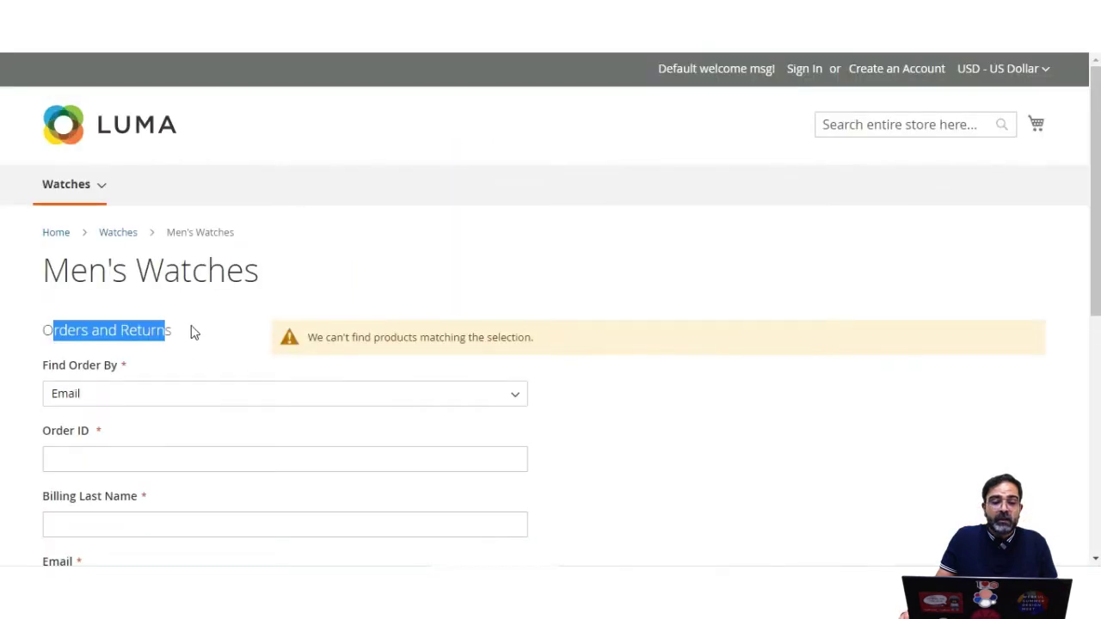
{"action": "left_click_drag", "start_coordinate": [191, 331], "coordinate": [43, 338]}
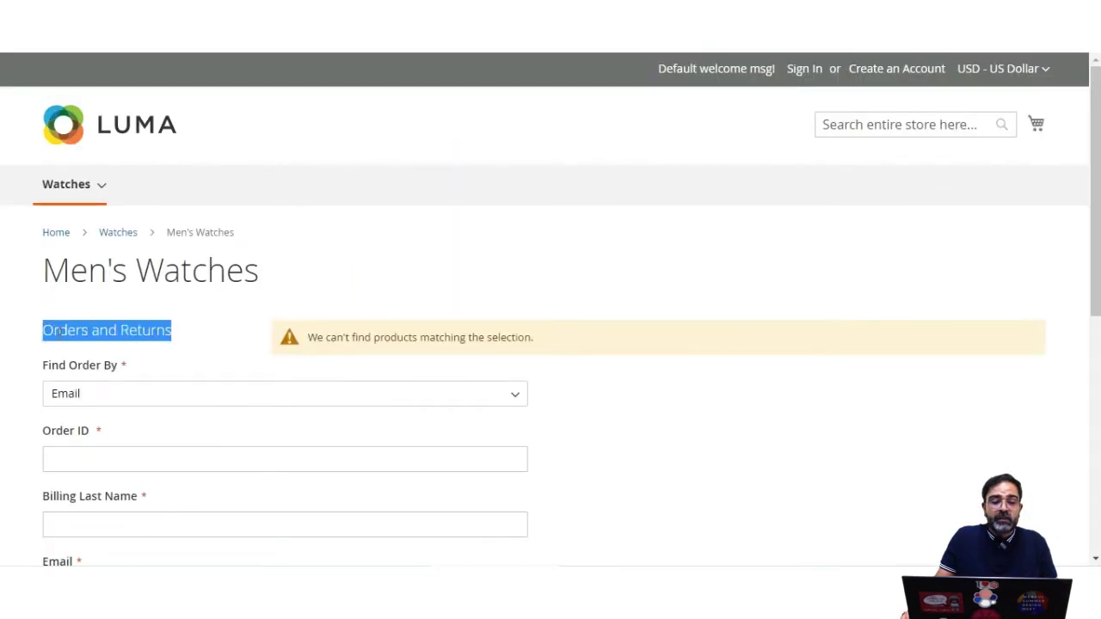
{"action": "scroll", "coordinate": [178, 382], "scroll_direction": "down", "scroll_amount": 1}
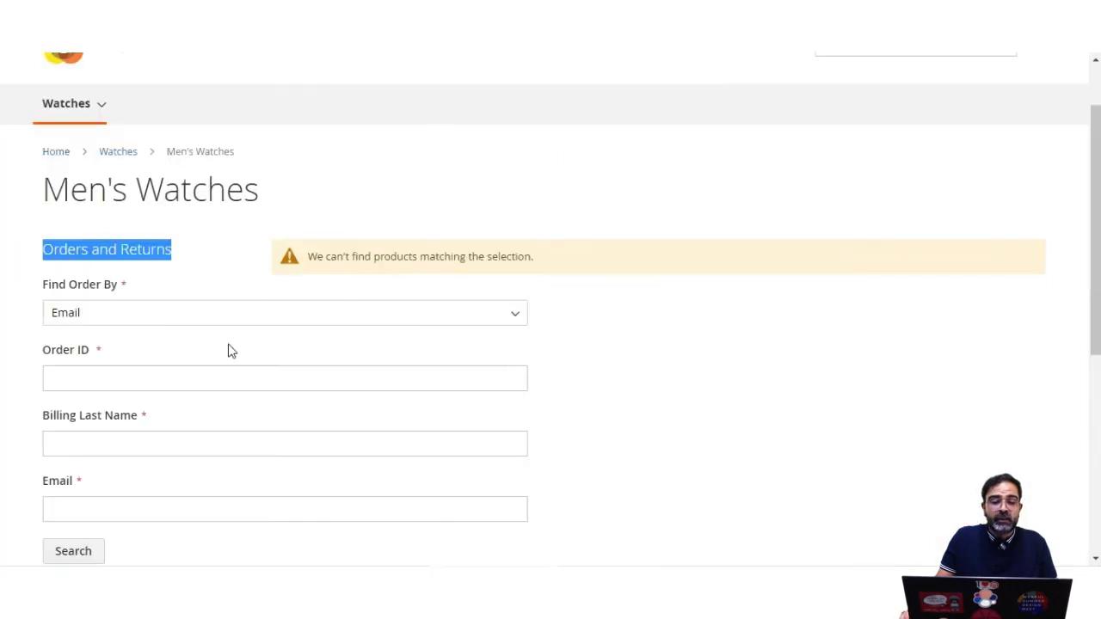
{"action": "scroll", "coordinate": [232, 301], "scroll_direction": "down", "scroll_amount": 4}
{"action": "scroll", "coordinate": [249, 331], "scroll_direction": "up", "scroll_amount": 4}
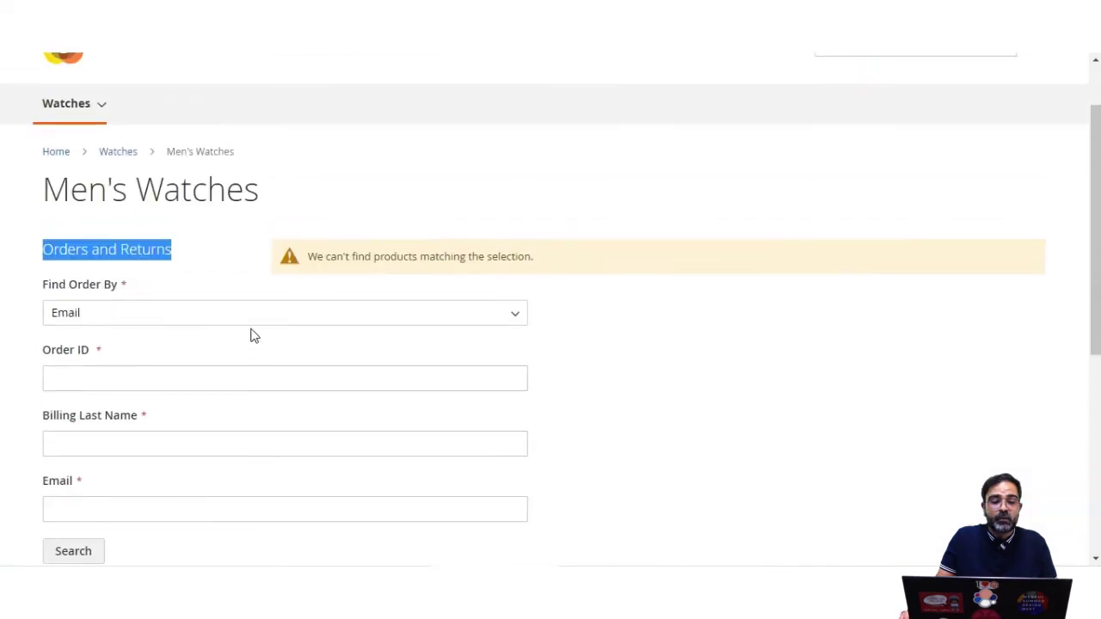
{"action": "scroll", "coordinate": [224, 323], "scroll_direction": "down", "scroll_amount": 1}
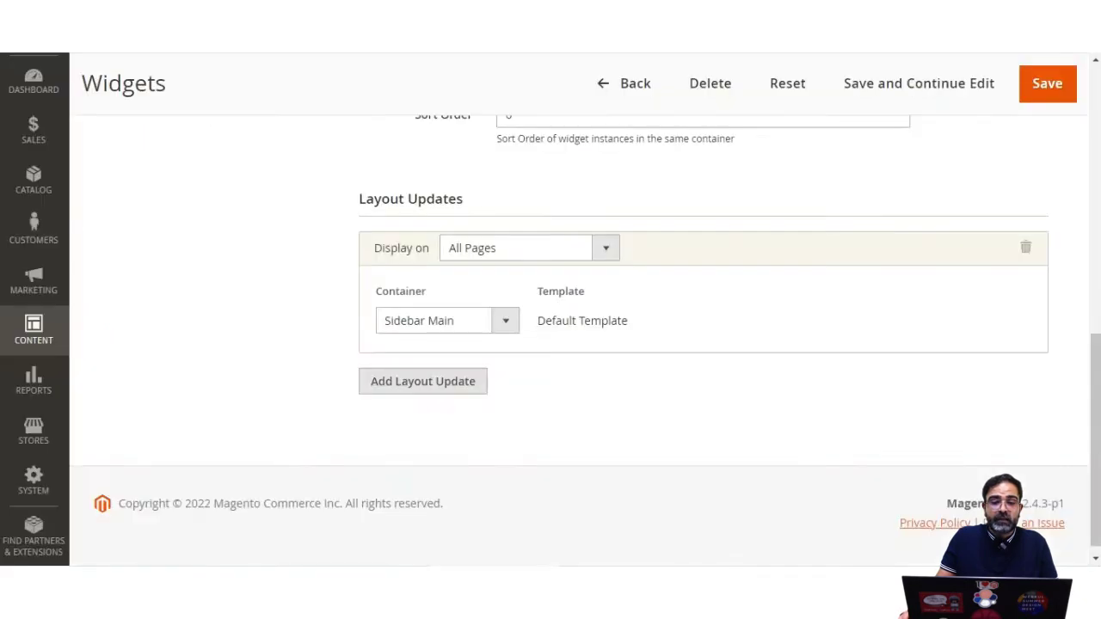
Return to the admin's Widgets list and start a new Catalog New Products List widget with the Magento Luma design theme
{"action": "scroll", "coordinate": [430, 311], "scroll_direction": "up", "scroll_amount": 10}
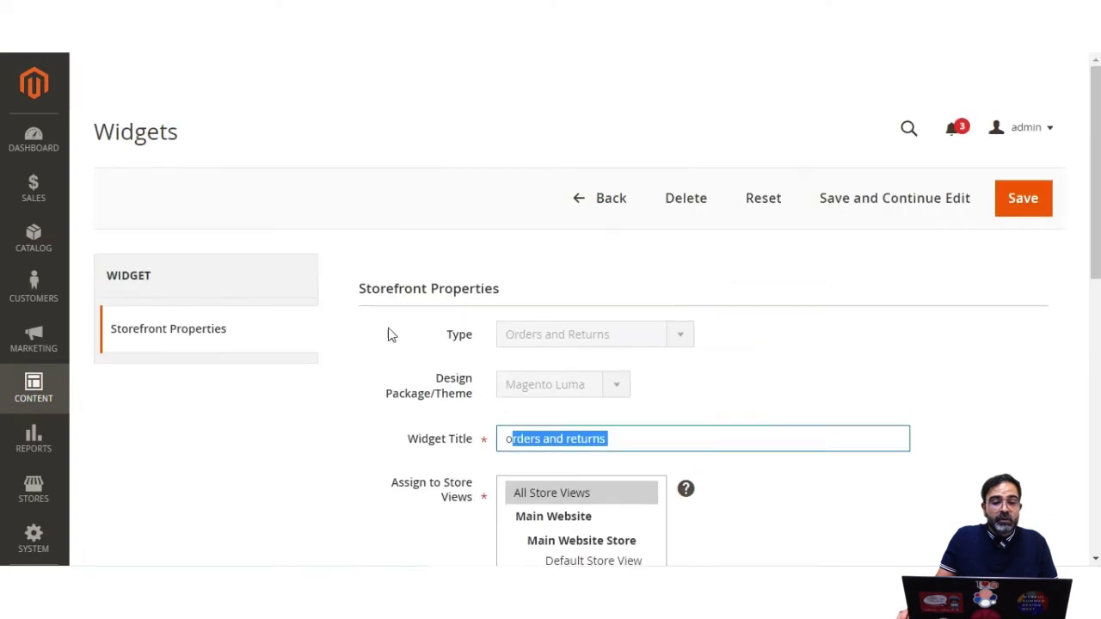
{"action": "left_click", "coordinate": [578, 199]}
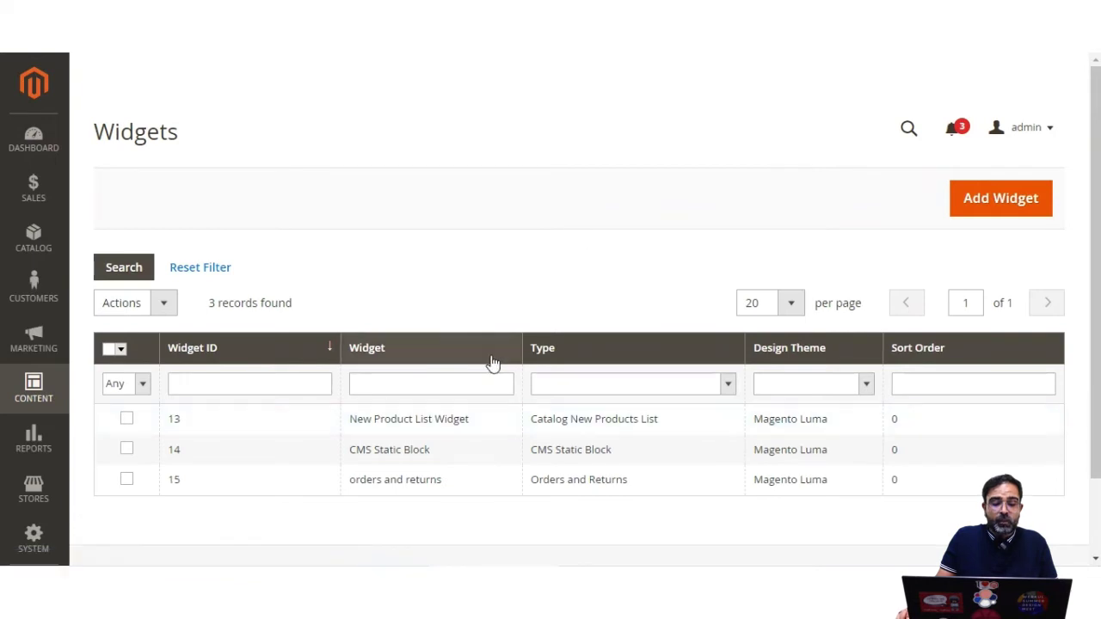
{"action": "left_click", "coordinate": [997, 205]}
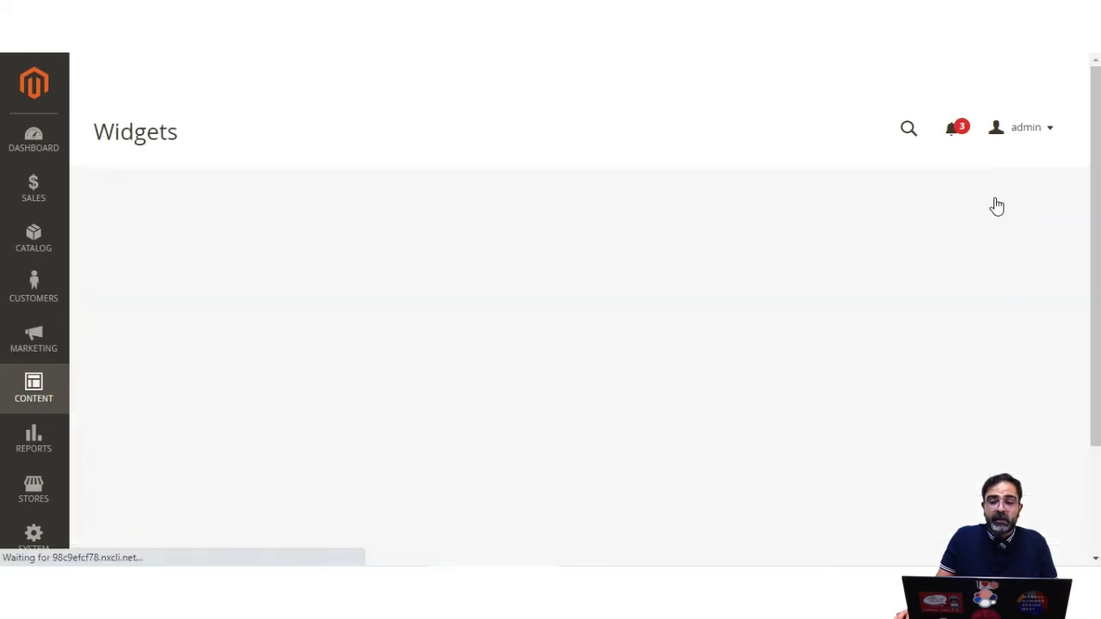
{"action": "left_click", "coordinate": [659, 339]}
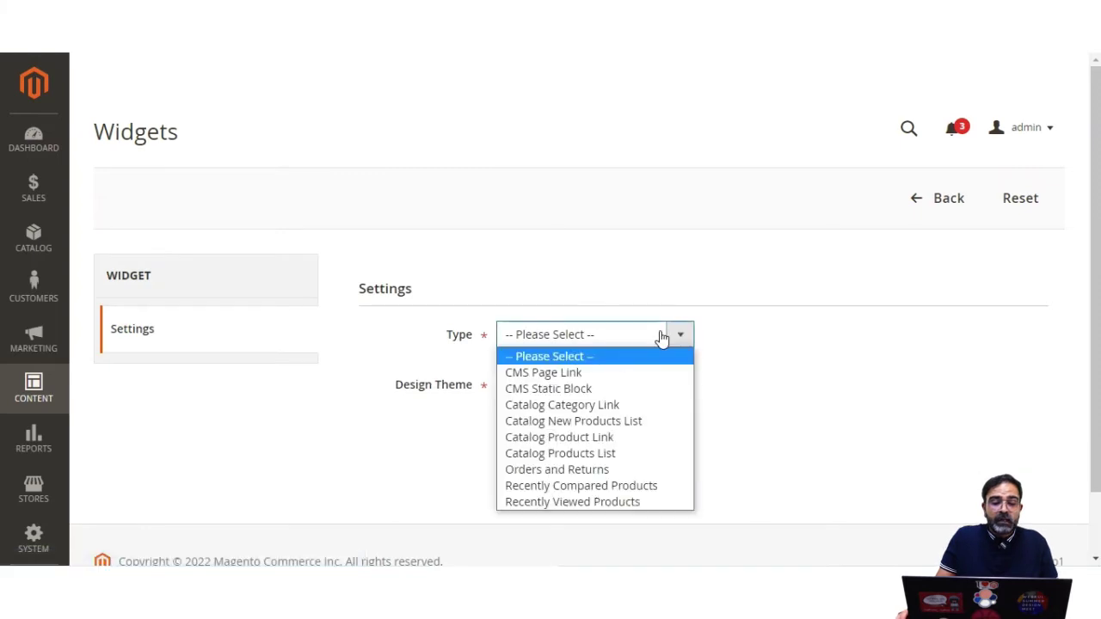
{"action": "left_click", "coordinate": [610, 422]}
{"action": "left_click", "coordinate": [613, 387]}
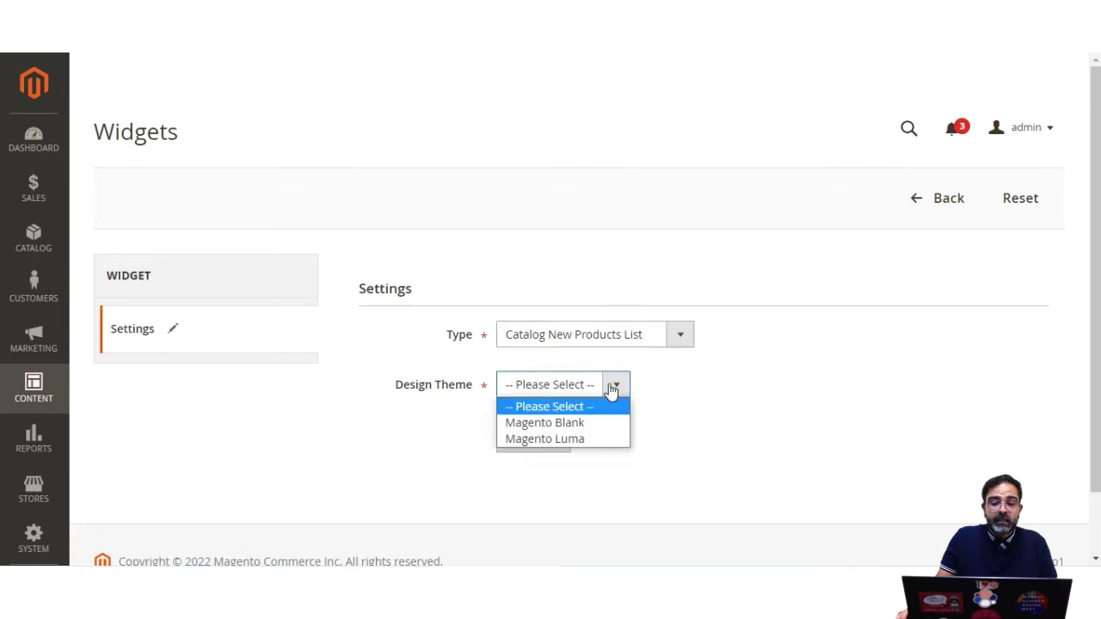
{"action": "left_click", "coordinate": [590, 439]}
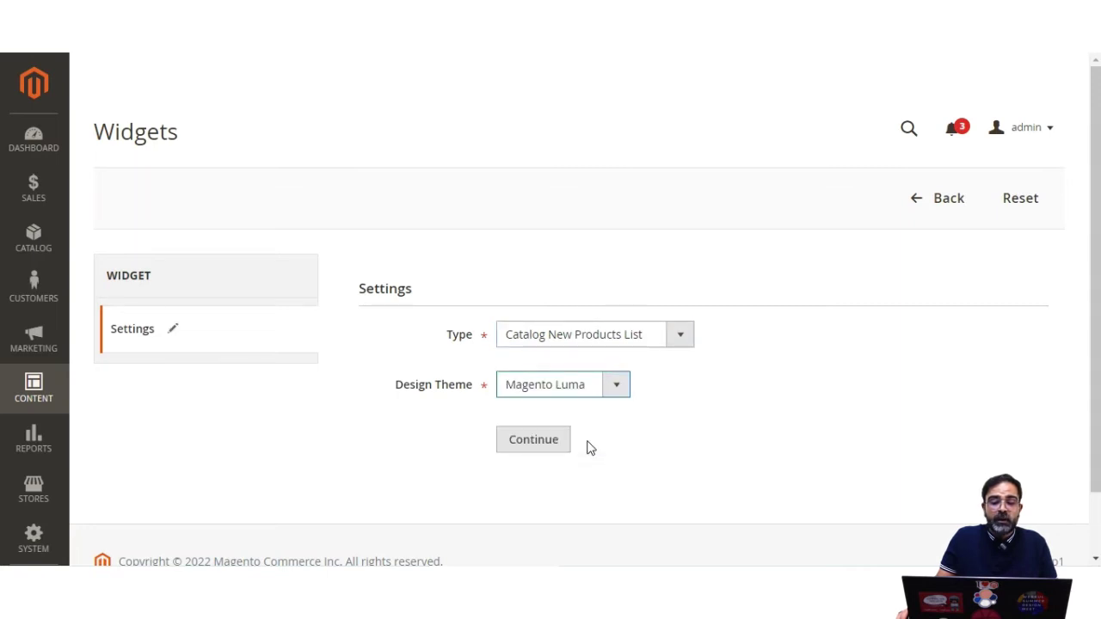
{"action": "left_click", "coordinate": [539, 449]}
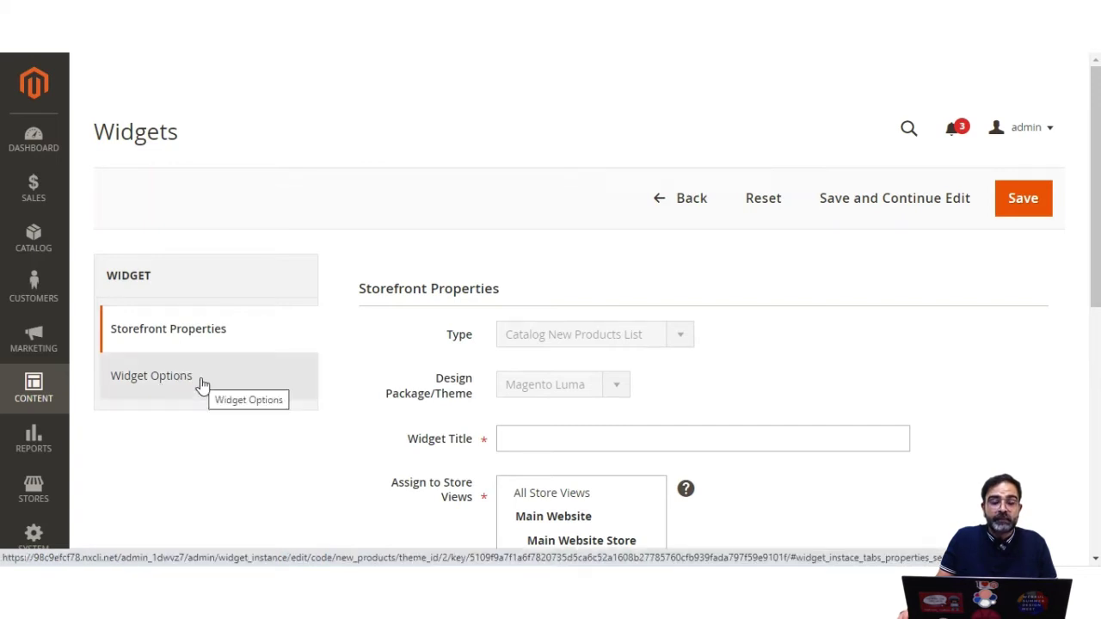
Leave the Widget Title blank and assign the new widget to All Store Views
{"action": "scroll", "coordinate": [551, 412], "scroll_direction": "down", "scroll_amount": 2}
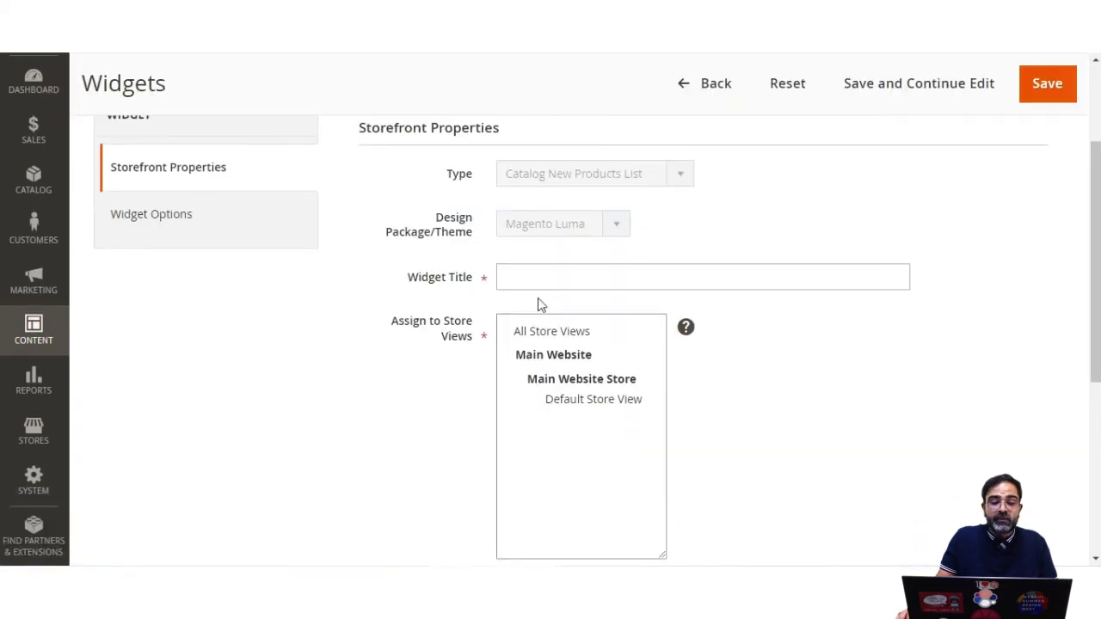
{"action": "left_click", "coordinate": [541, 277]}
{"action": "left_click", "coordinate": [546, 333]}
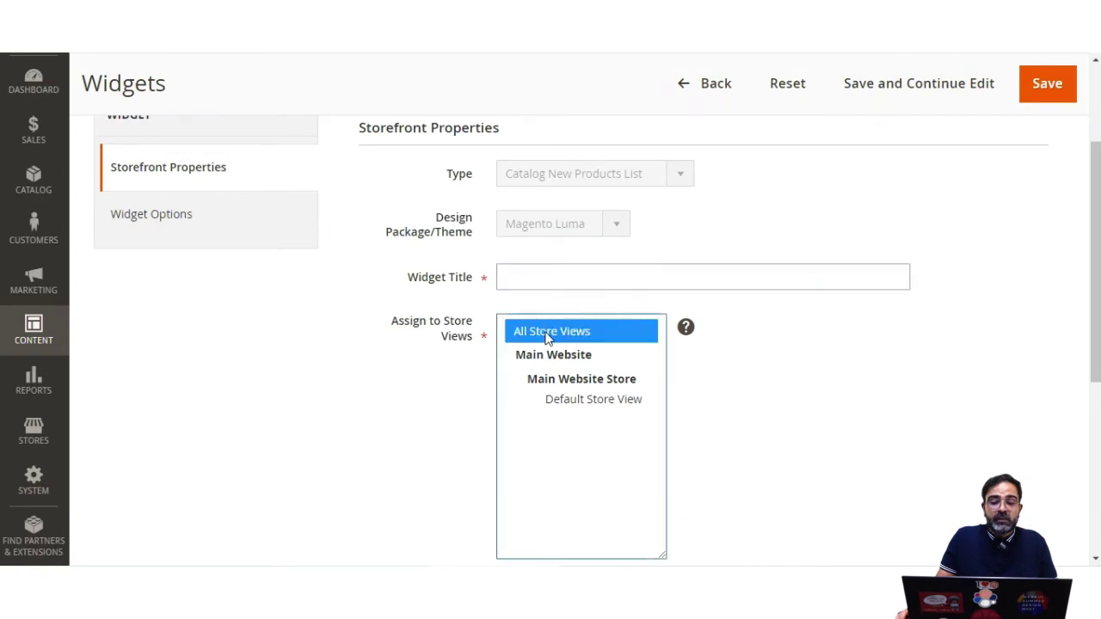
{"action": "left_click_drag", "start_coordinate": [398, 331], "coordinate": [472, 342]}
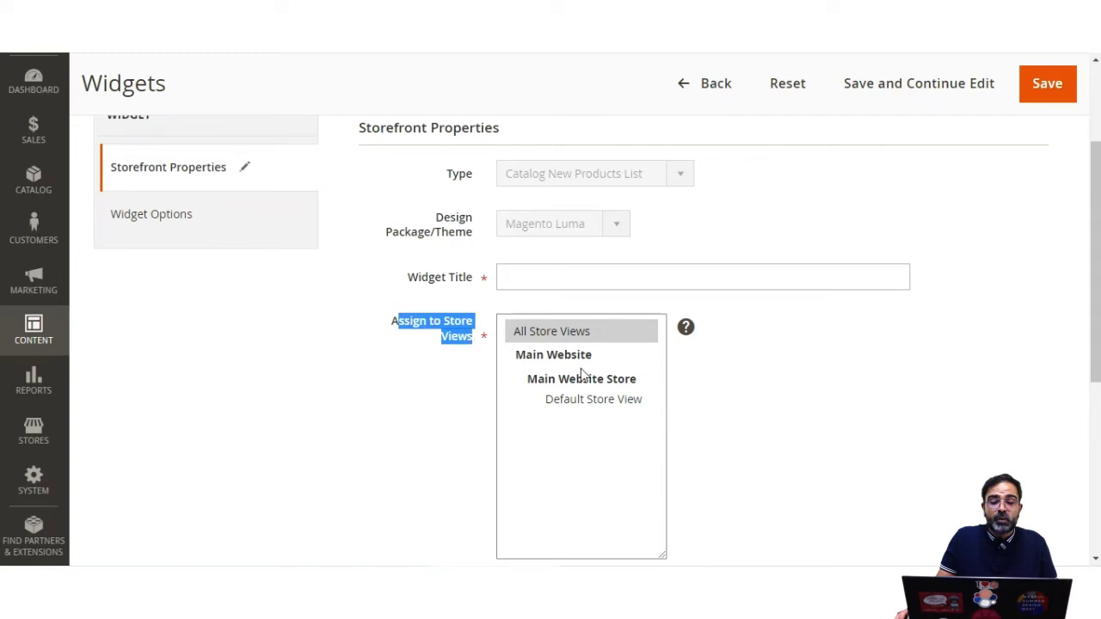
Add a layout update that displays the new widget on a Specified Page
{"action": "scroll", "coordinate": [582, 376], "scroll_direction": "down", "scroll_amount": 2}
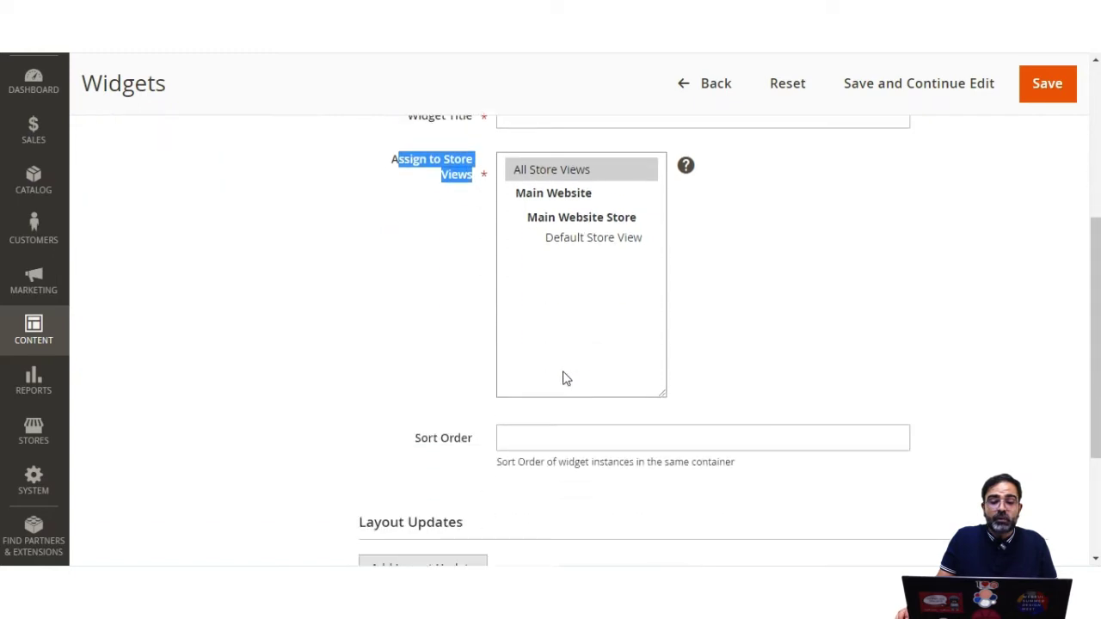
{"action": "scroll", "coordinate": [567, 373], "scroll_direction": "down", "scroll_amount": 3}
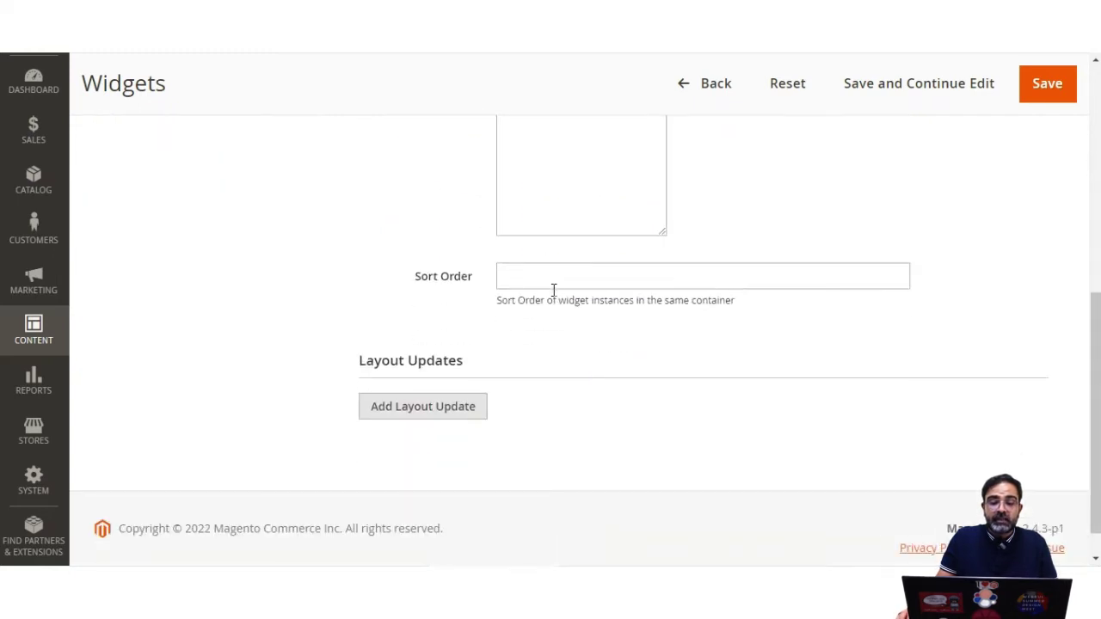
{"action": "left_click", "coordinate": [438, 366]}
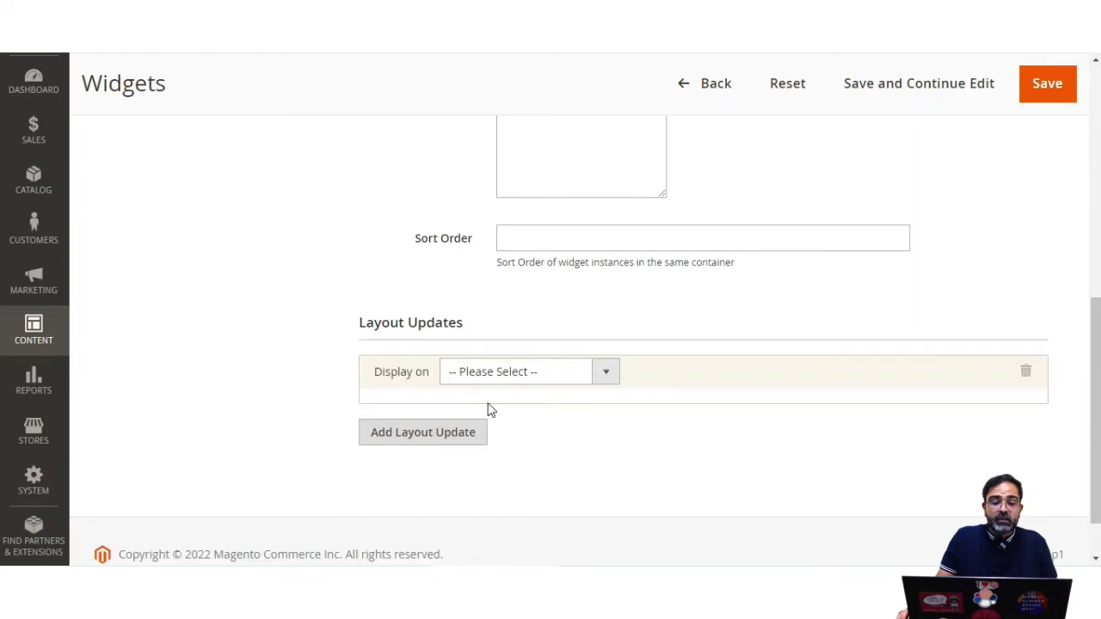
{"action": "left_click", "coordinate": [592, 371]}
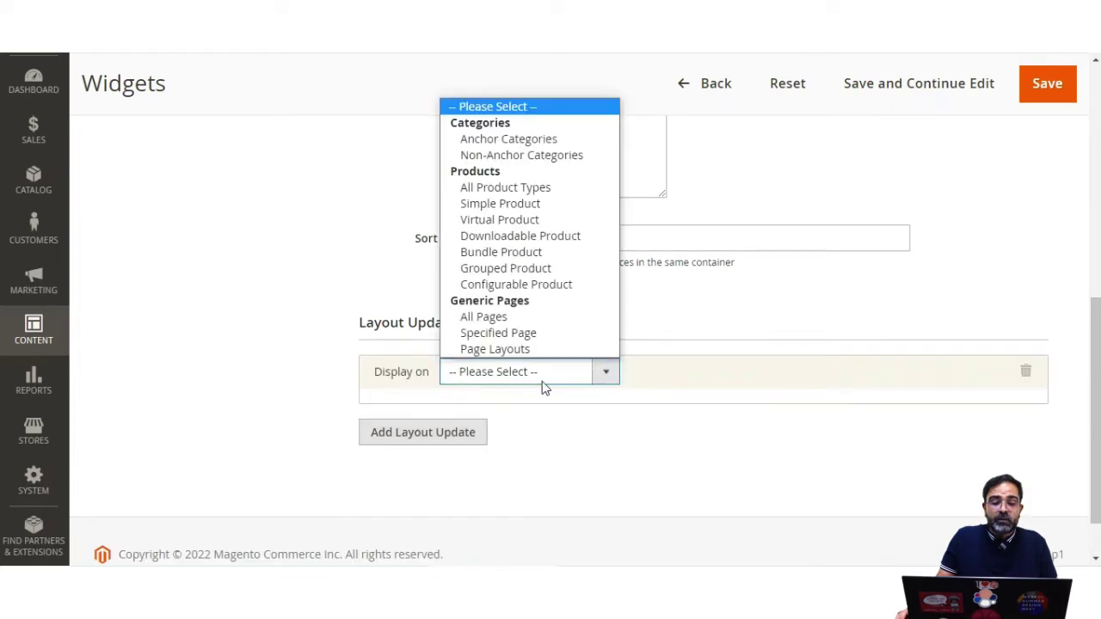
{"action": "left_click", "coordinate": [508, 334]}
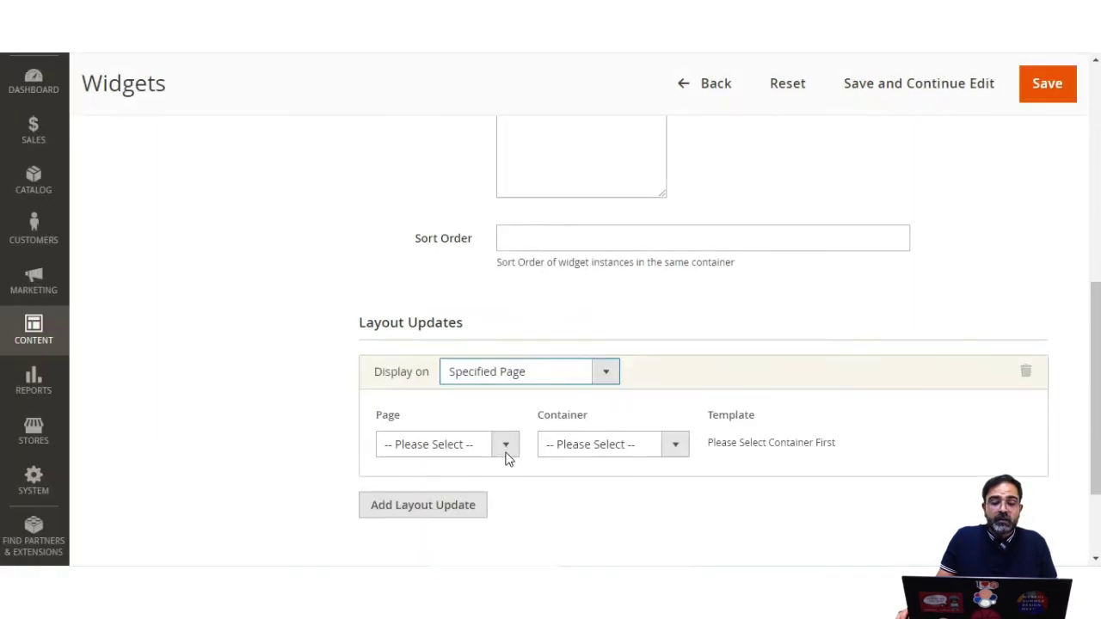
Set the layout update's page to CMS Home Page and its container to Main Content Area
{"action": "left_click", "coordinate": [506, 447]}
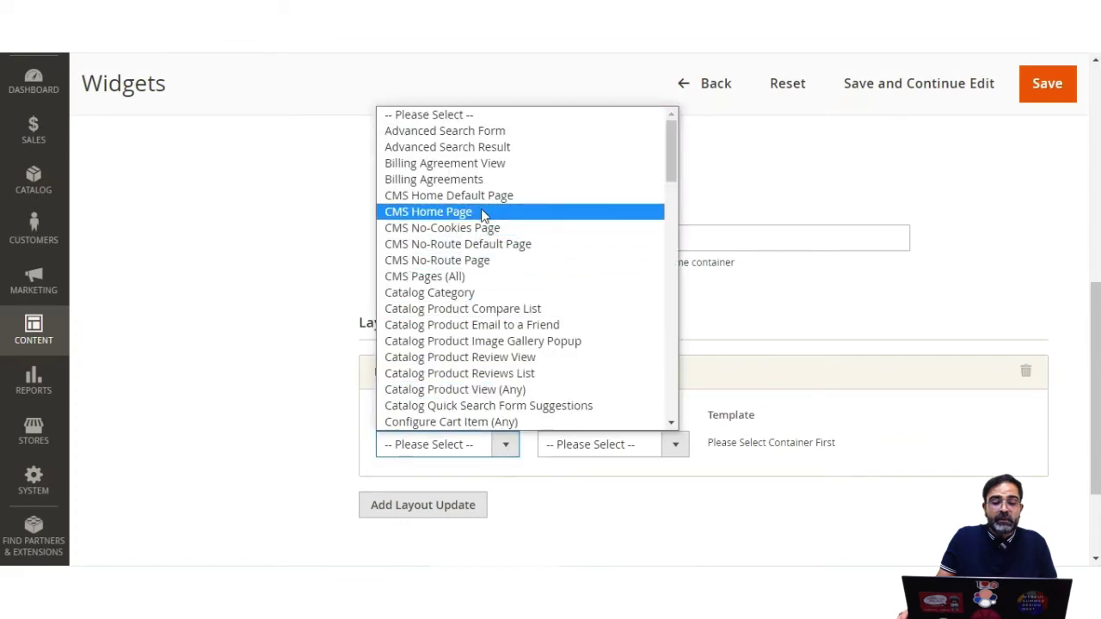
{"action": "left_click", "coordinate": [482, 213]}
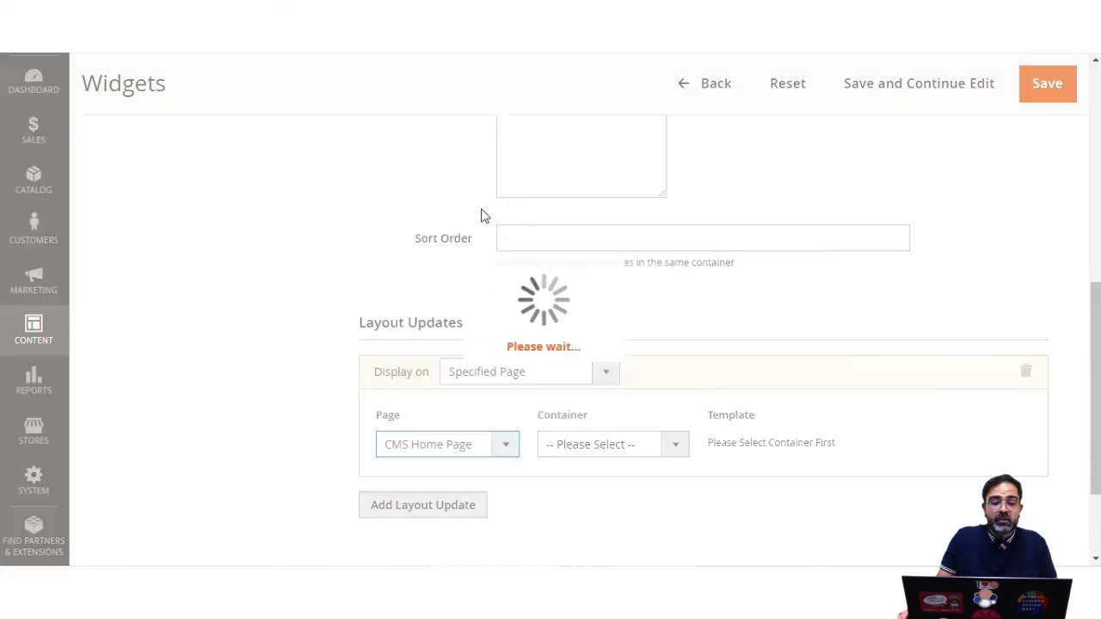
{"action": "left_click", "coordinate": [673, 446]}
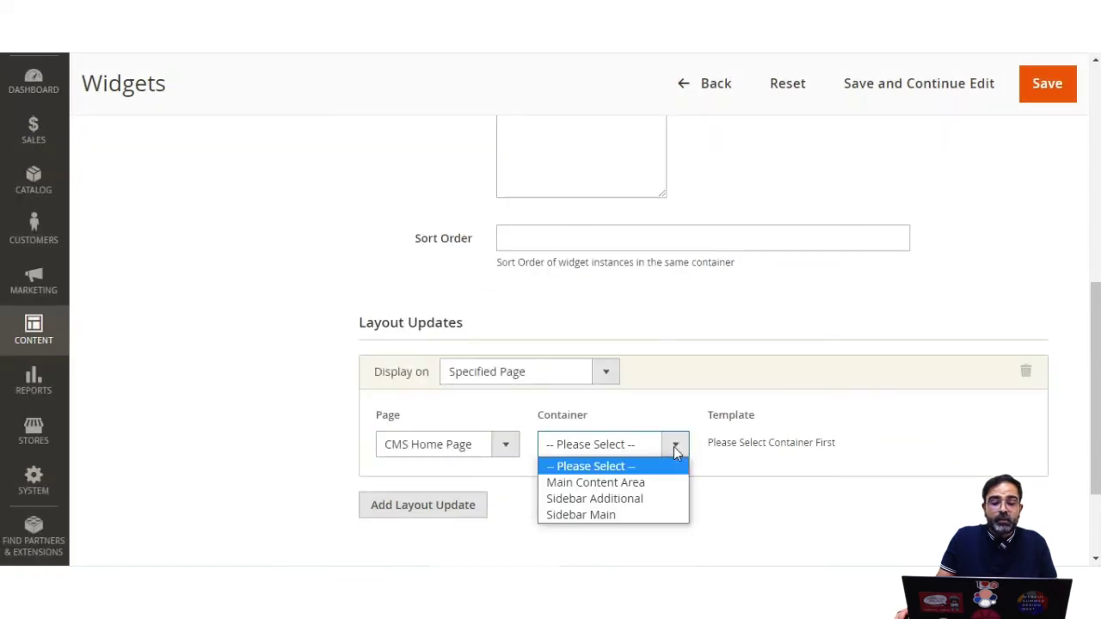
{"action": "left_click", "coordinate": [644, 486]}
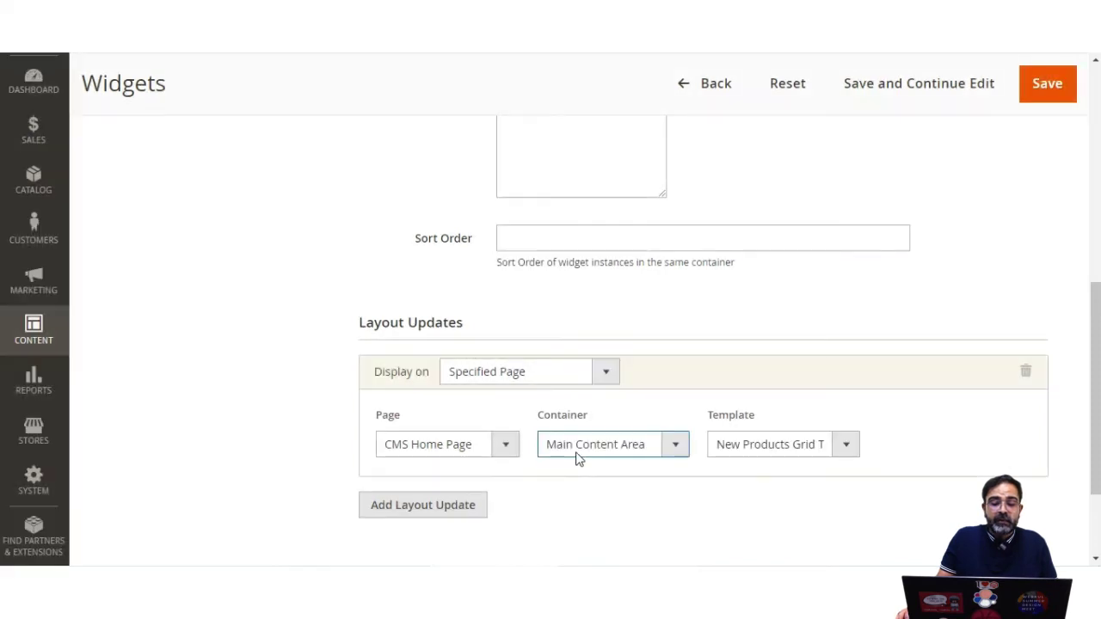
Examine the template choices offered for the layout update on the CMS Home Page
{"action": "scroll", "coordinate": [580, 457], "scroll_direction": "up", "scroll_amount": 1}
{"action": "scroll", "coordinate": [772, 438], "scroll_direction": "down", "scroll_amount": 2}
{"action": "left_click", "coordinate": [846, 364]}
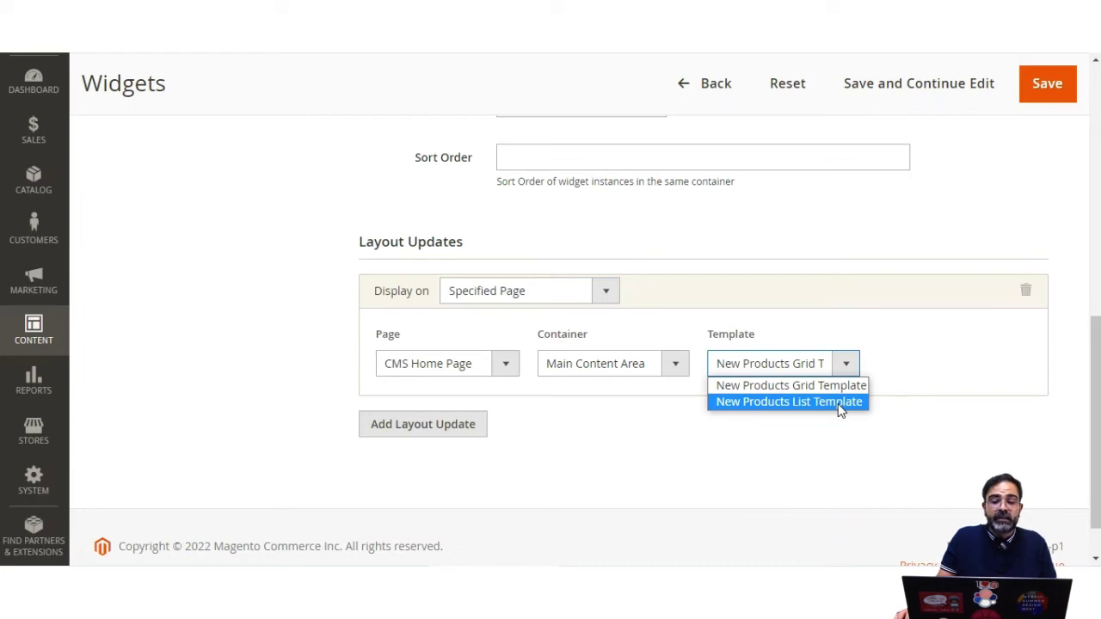
{"action": "left_click", "coordinate": [822, 439]}
Open the new widget's Widget Options and examine the available Display Type choices
{"action": "scroll", "coordinate": [705, 445], "scroll_direction": "up", "scroll_amount": 5}
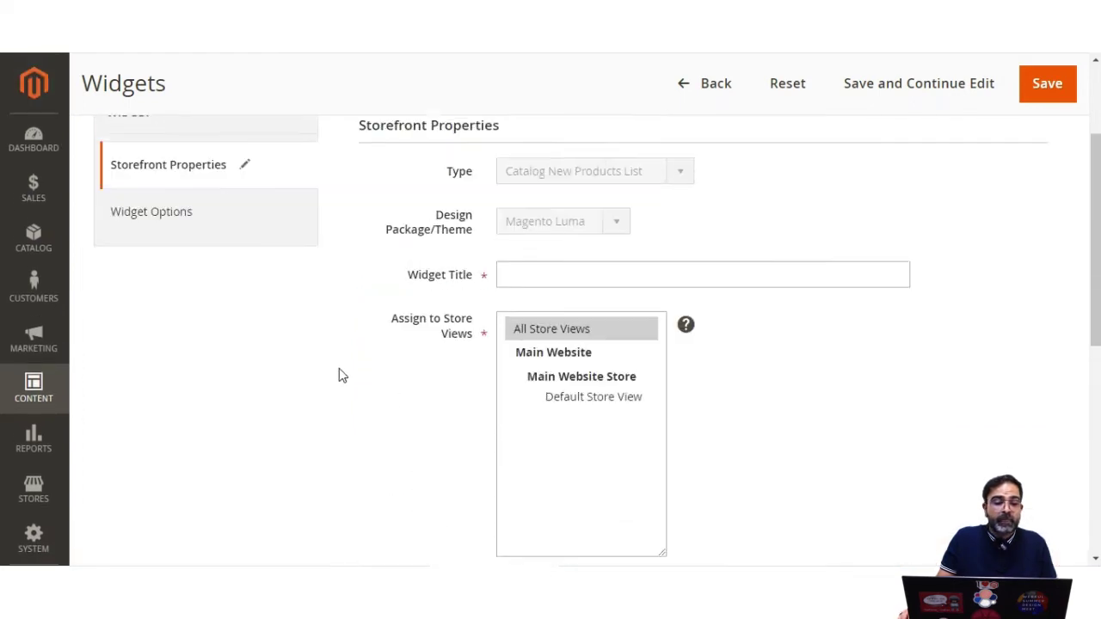
{"action": "left_click", "coordinate": [179, 342]}
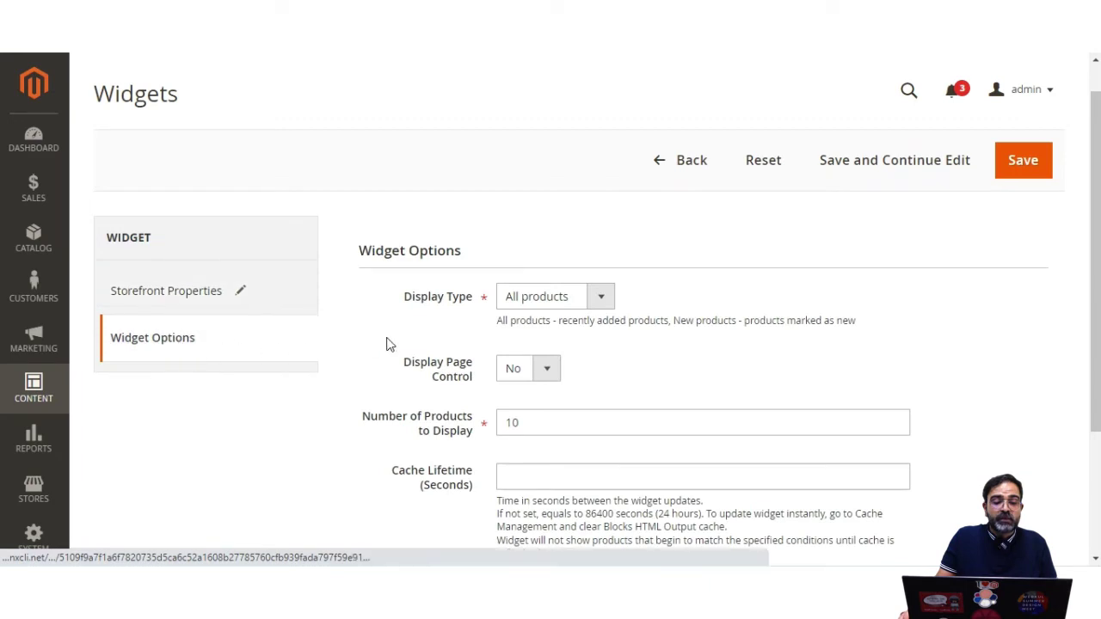
{"action": "left_click_drag", "start_coordinate": [411, 296], "coordinate": [473, 299]}
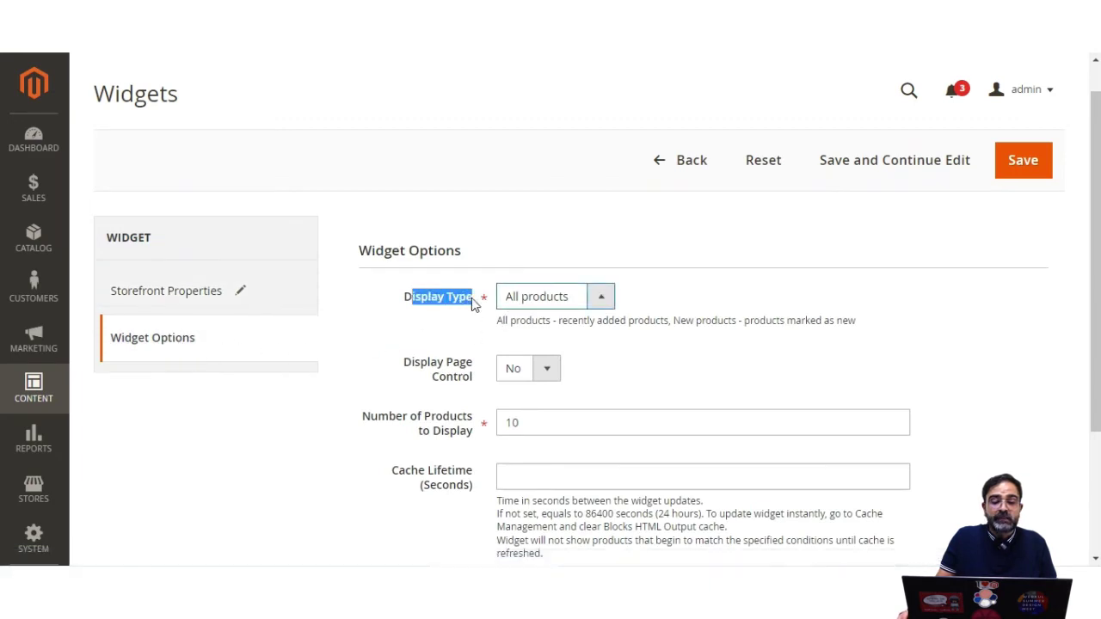
{"action": "left_click", "coordinate": [600, 305]}
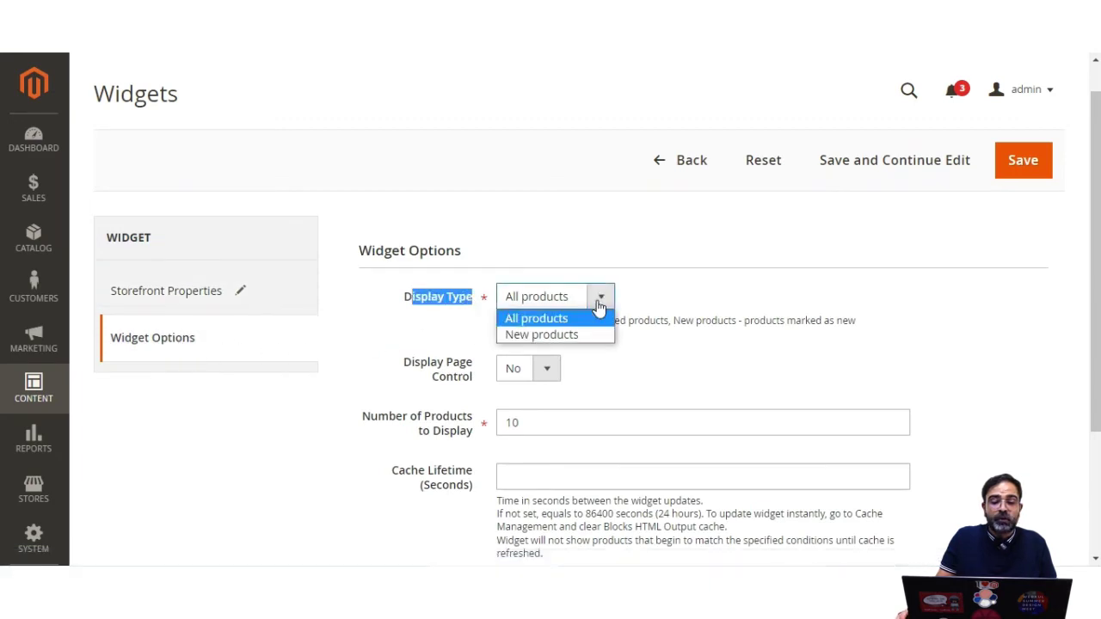
{"action": "left_click", "coordinate": [679, 350]}
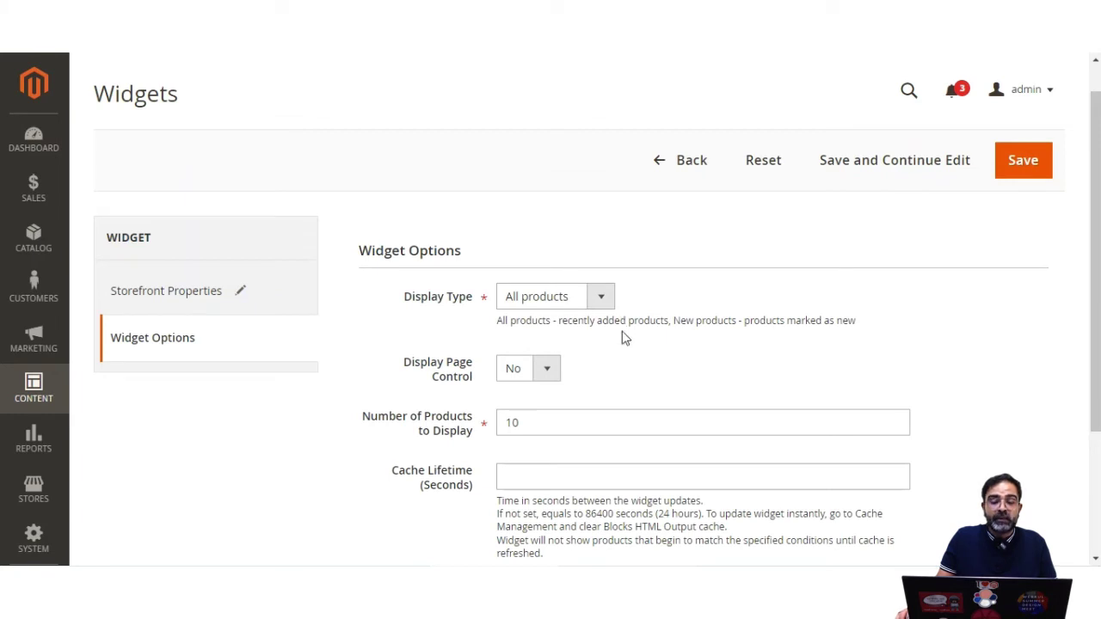
Try the New products display type, then set the Display Type back to All products
{"action": "left_click", "coordinate": [563, 301]}
{"action": "left_click", "coordinate": [566, 335]}
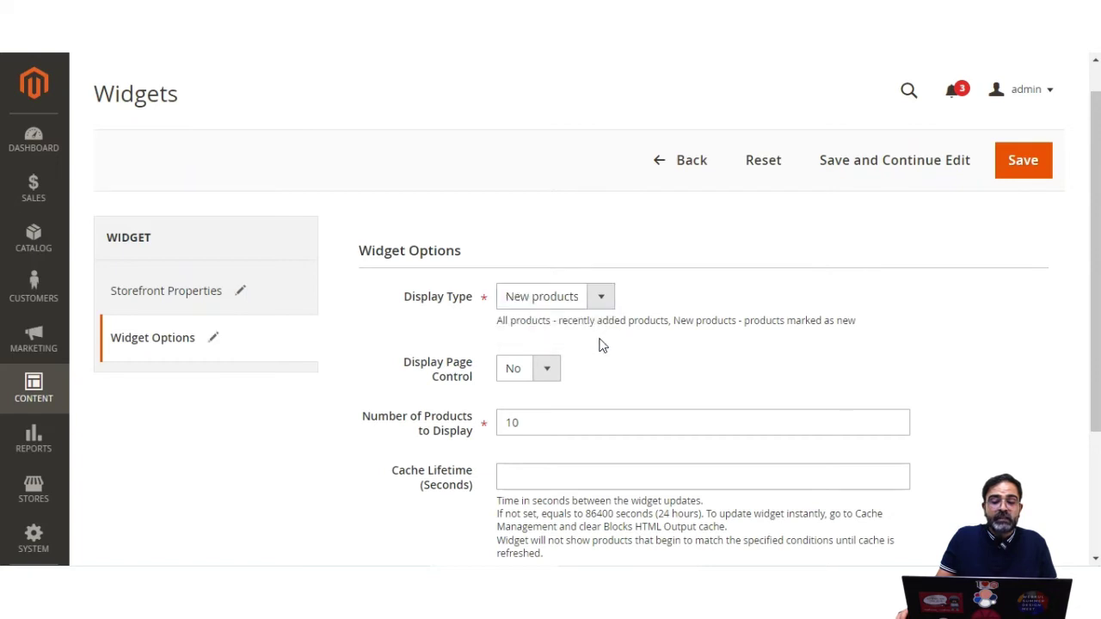
{"action": "left_click", "coordinate": [592, 303]}
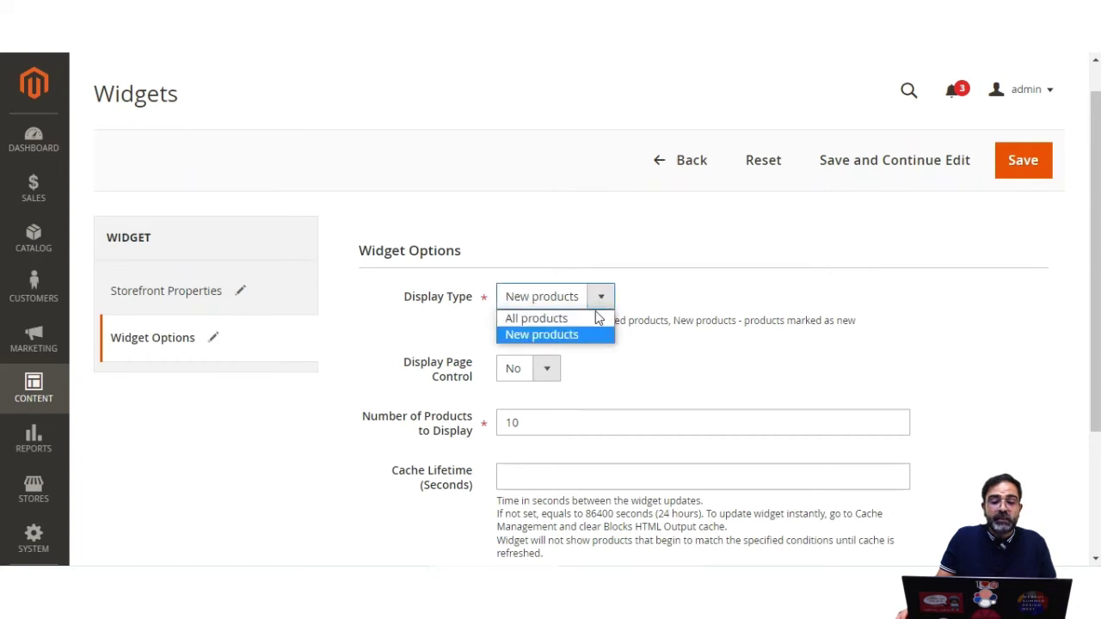
{"action": "left_click", "coordinate": [568, 316]}
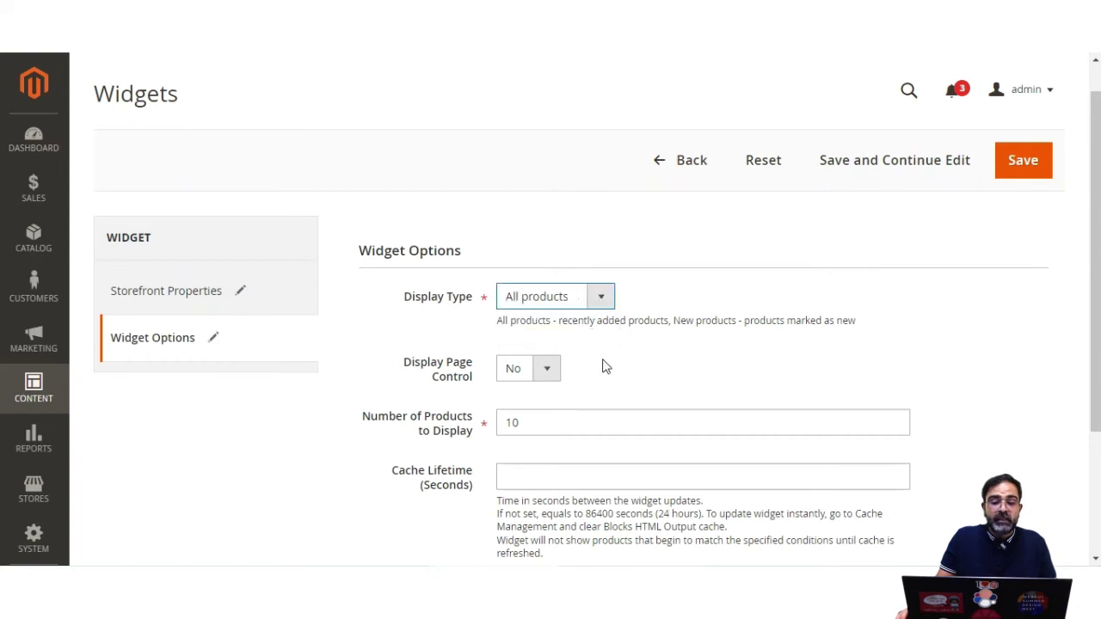
Set Display Page Control to Yes for the new widget
{"action": "left_click", "coordinate": [548, 369]}
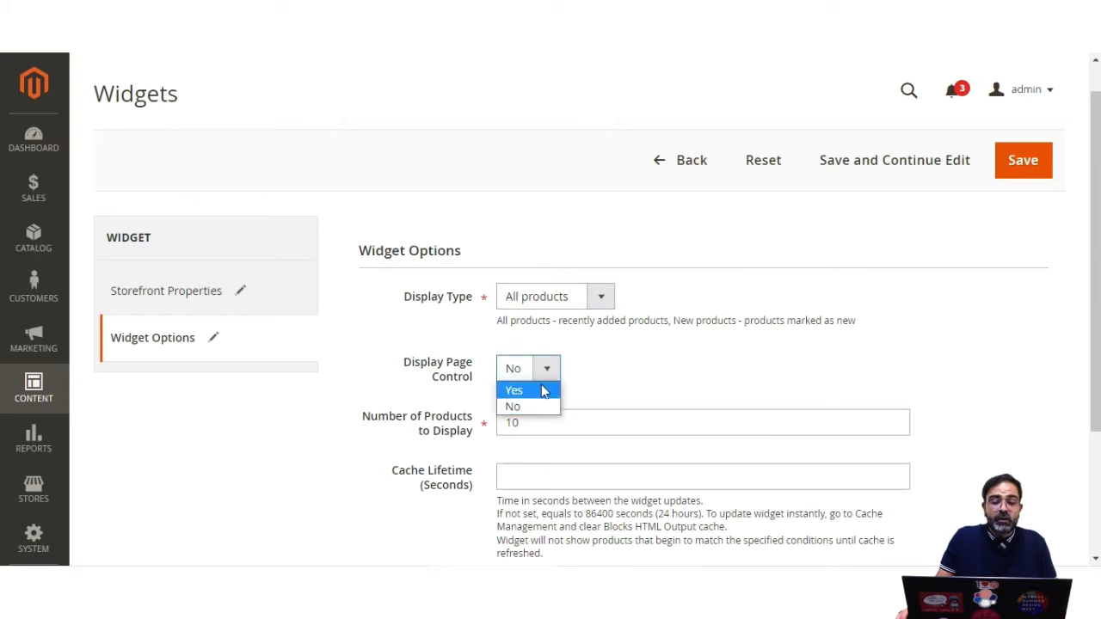
{"action": "left_click", "coordinate": [514, 390]}
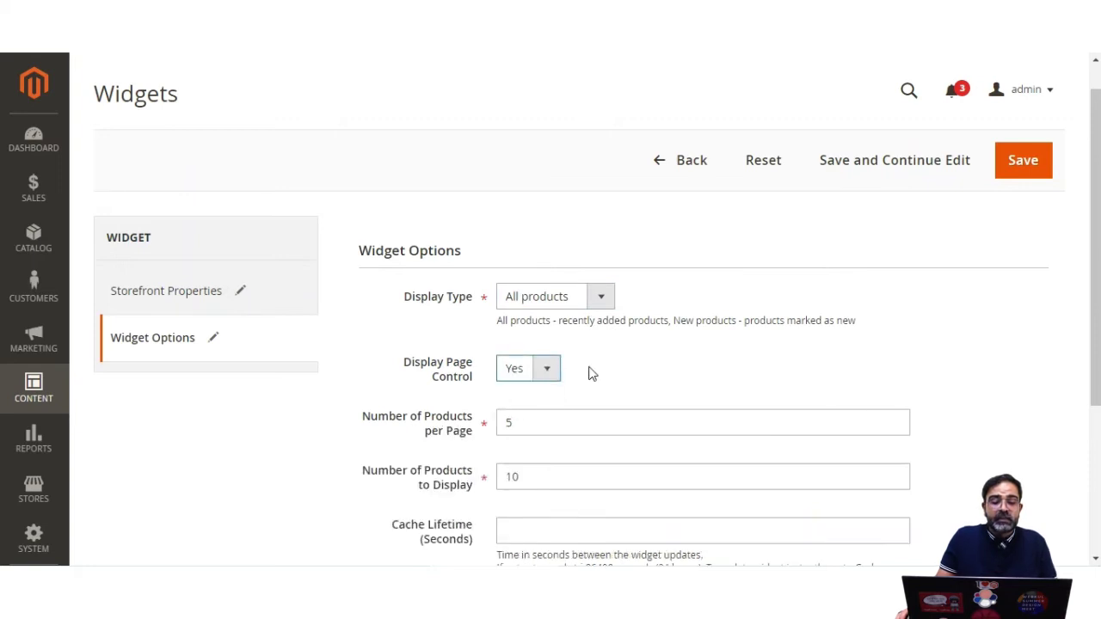
{"action": "scroll", "coordinate": [578, 373], "scroll_direction": "down", "scroll_amount": 1}
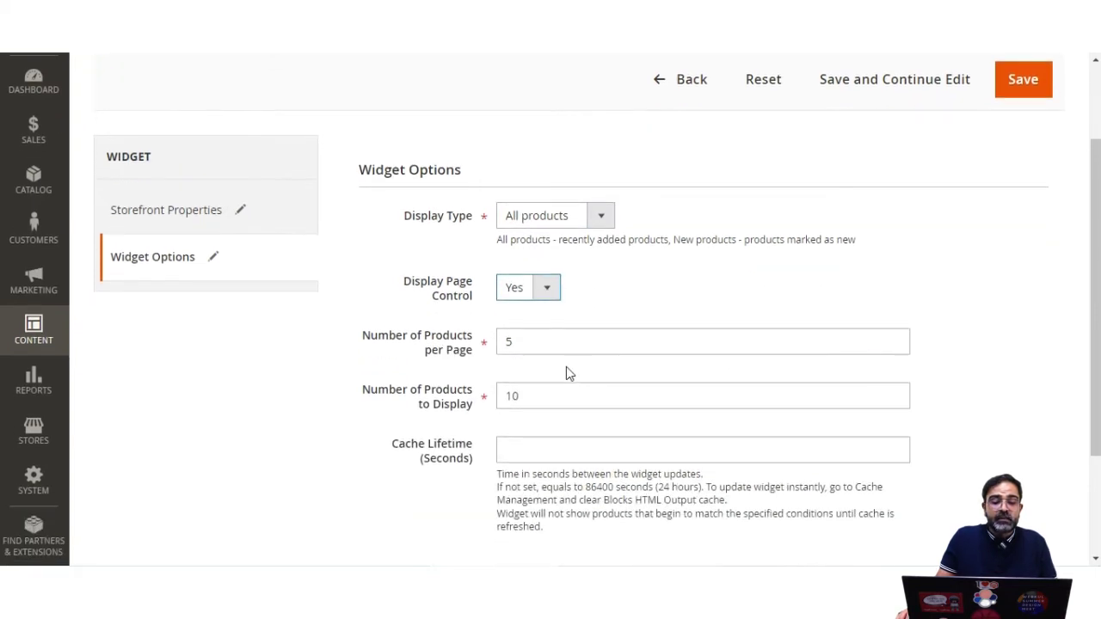
Review the Number of Products per Page, Number of Products to Display and Cache Lifetime settings
{"action": "double_click", "coordinate": [516, 341]}
{"action": "left_click_drag", "start_coordinate": [439, 397], "coordinate": [480, 413]}
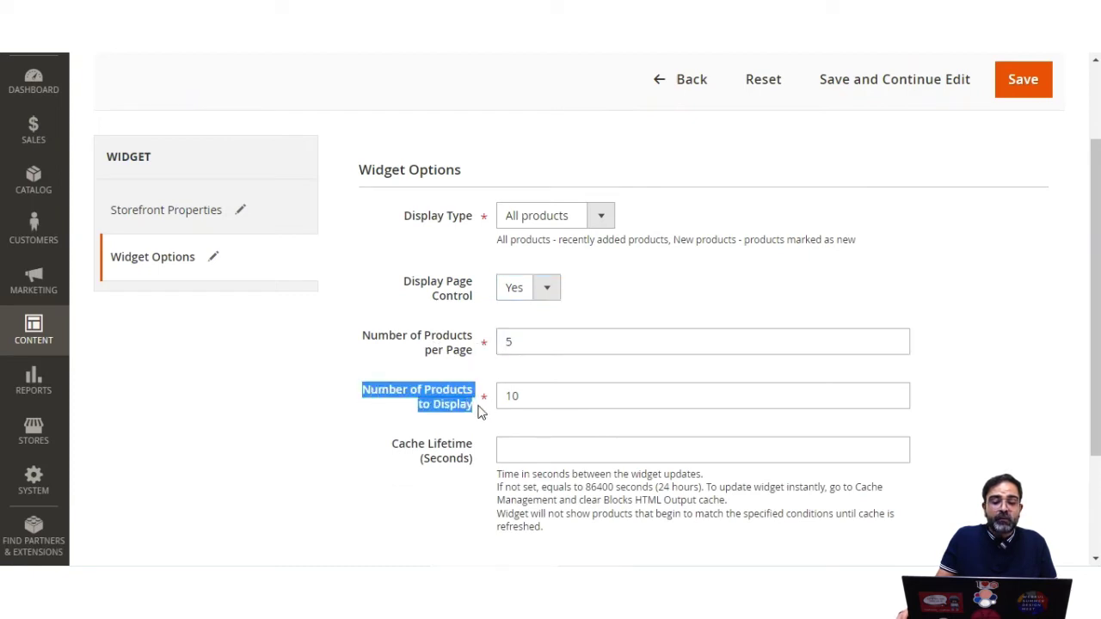
{"action": "double_click", "coordinate": [528, 398]}
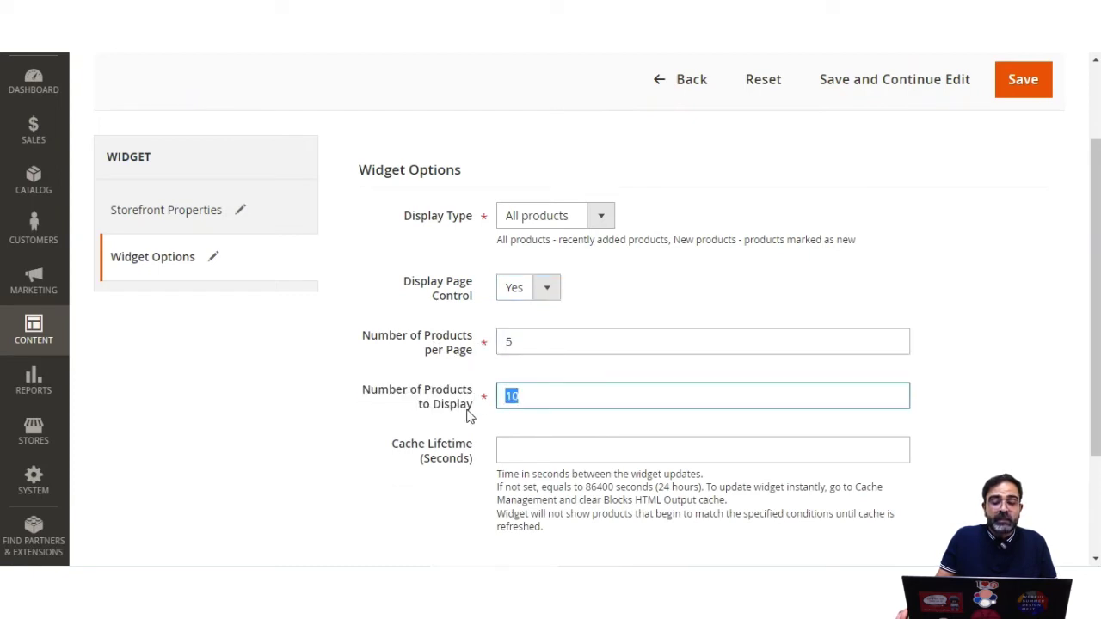
{"action": "scroll", "coordinate": [468, 415], "scroll_direction": "down", "scroll_amount": 1}
{"action": "left_click", "coordinate": [527, 371]}
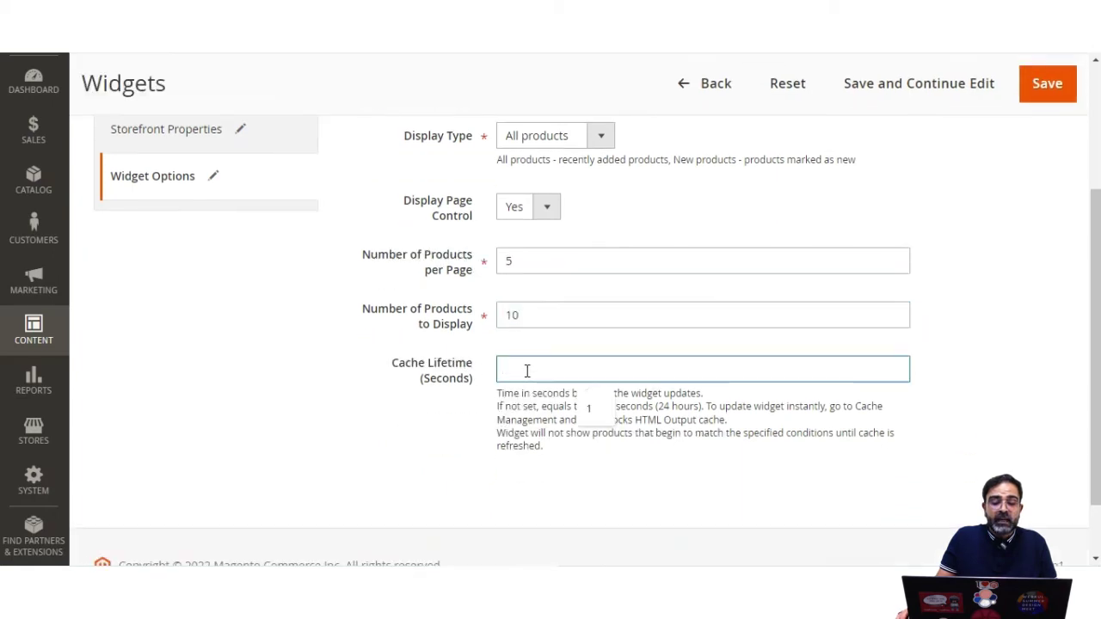
{"action": "left_click", "coordinate": [628, 485]}
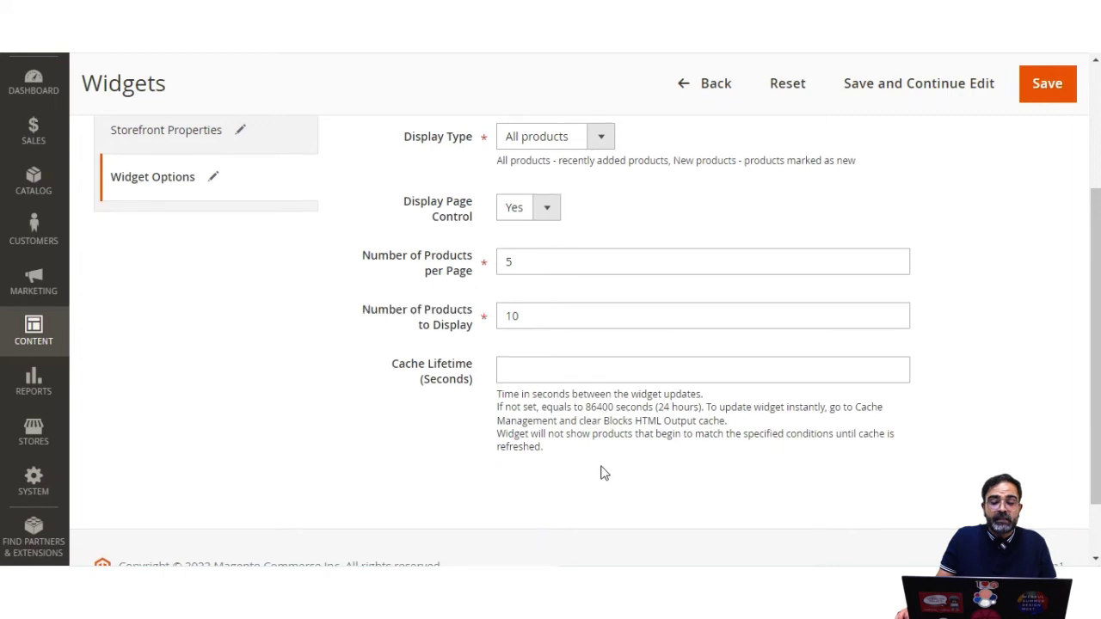
Switch to the storefront, go to the Home Page and examine the New Products list with its item count
{"action": "scroll", "coordinate": [602, 472], "scroll_direction": "up", "scroll_amount": 3}
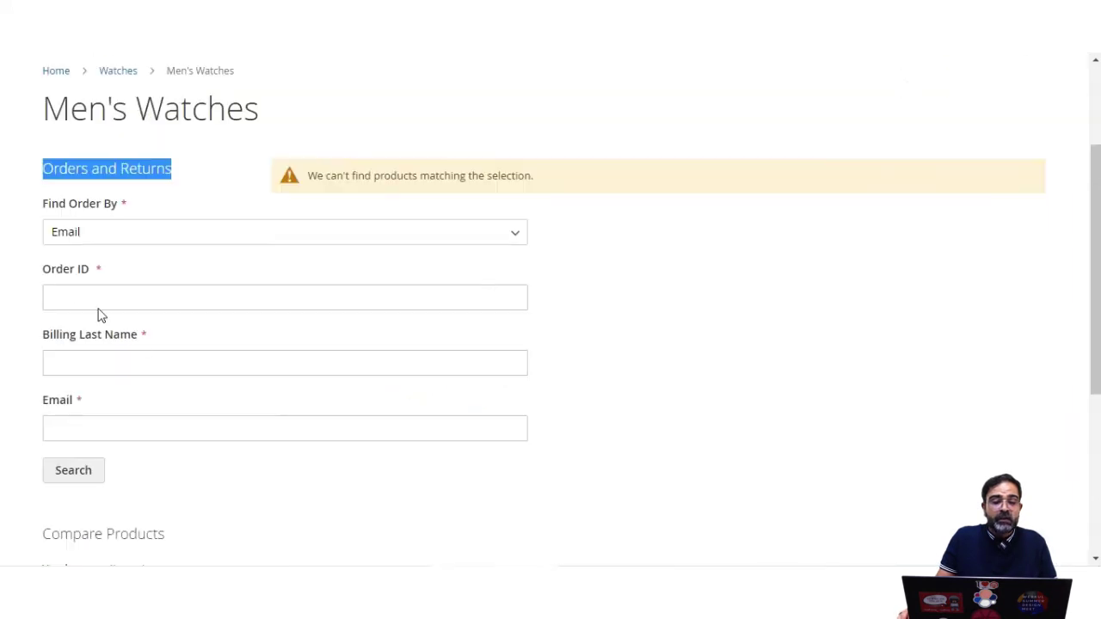
{"action": "scroll", "coordinate": [97, 241], "scroll_direction": "up", "scroll_amount": 2}
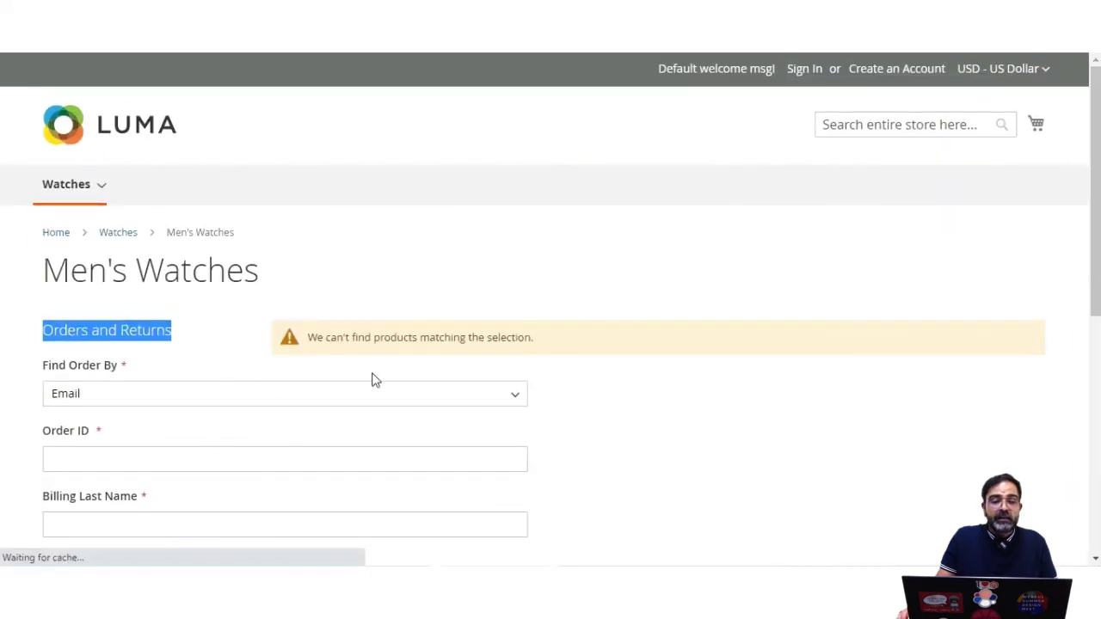
{"action": "scroll", "coordinate": [416, 336], "scroll_direction": "down", "scroll_amount": 3}
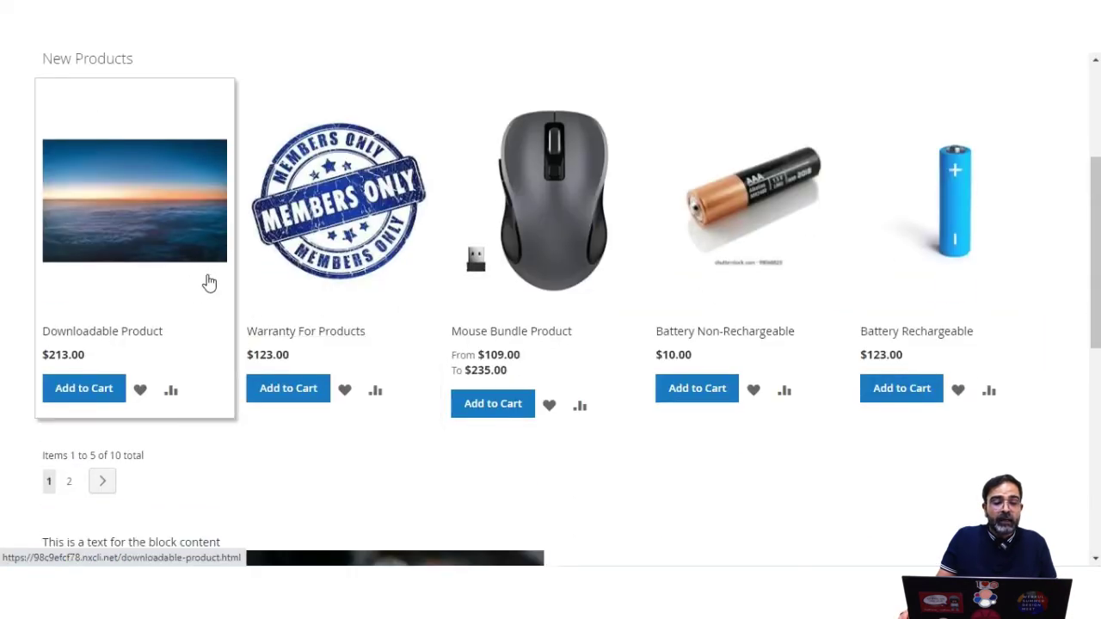
{"action": "scroll", "coordinate": [50, 215], "scroll_direction": "up", "scroll_amount": 2}
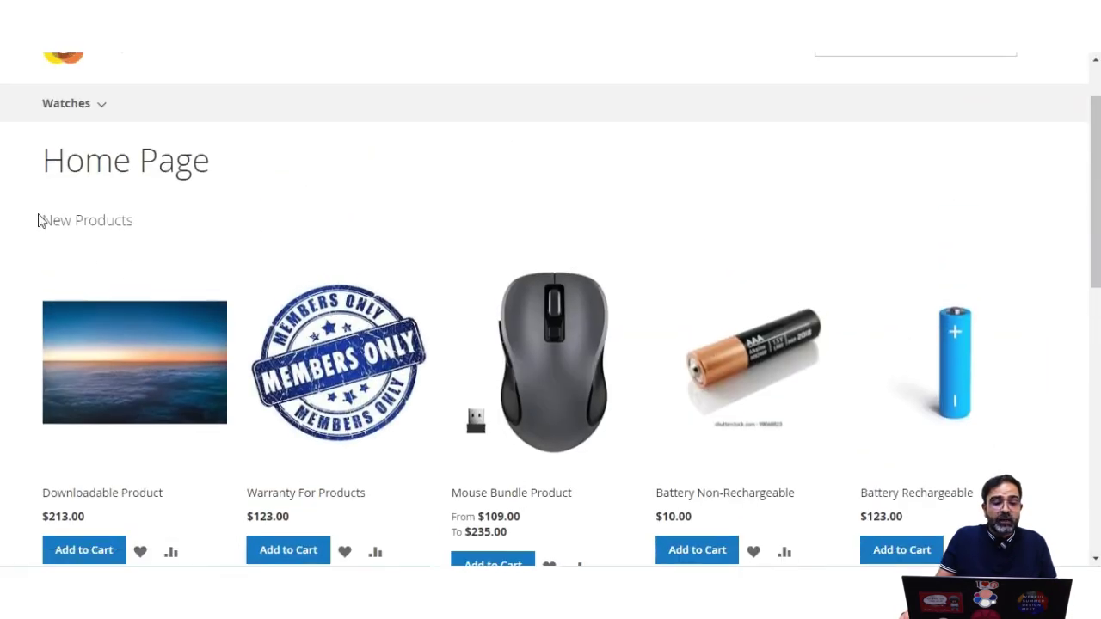
{"action": "left_click_drag", "start_coordinate": [38, 220], "coordinate": [126, 220]}
{"action": "scroll", "coordinate": [202, 339], "scroll_direction": "down", "scroll_amount": 2}
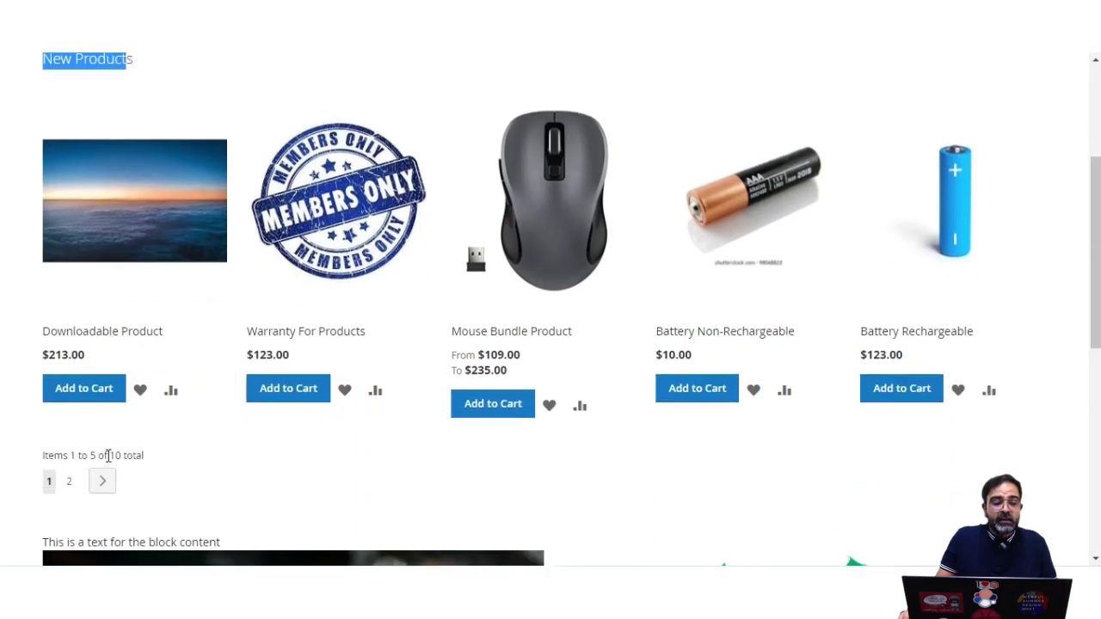
{"action": "left_click_drag", "start_coordinate": [107, 456], "coordinate": [146, 462]}
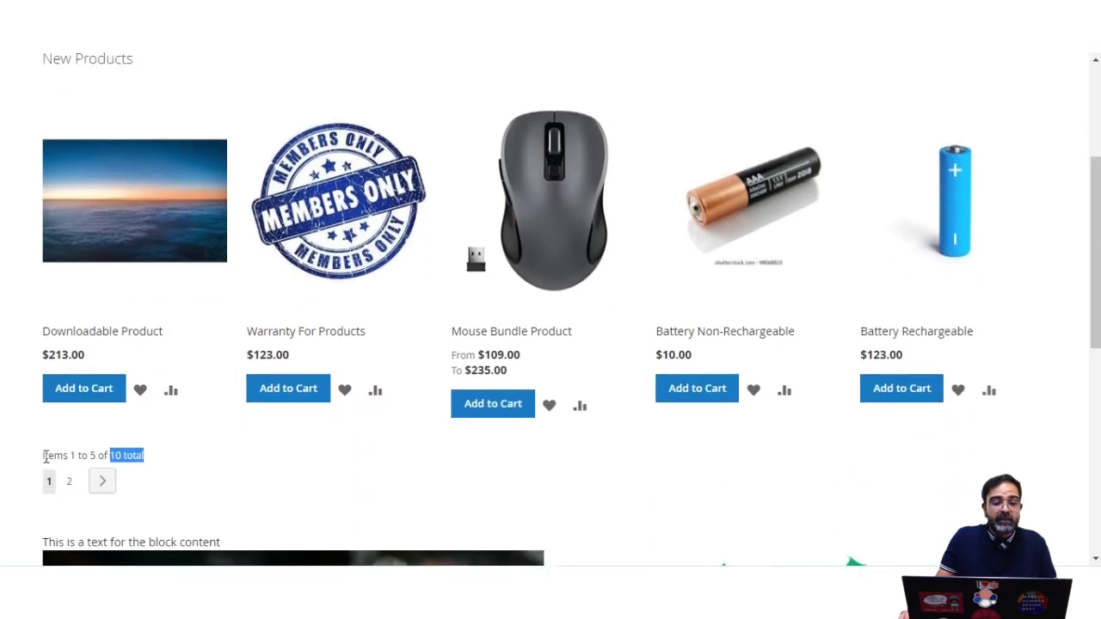
{"action": "left_click_drag", "start_coordinate": [44, 457], "coordinate": [100, 459]}
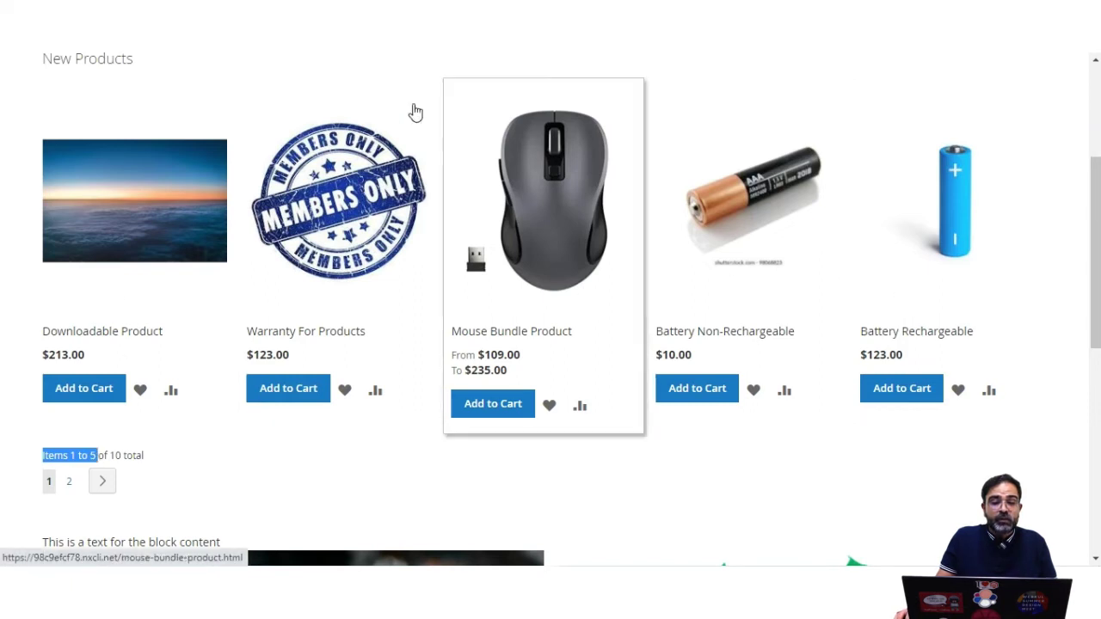
Return to the admin's Widget Options and compare the products per page, products to display and page control settings
{"action": "key", "text": "ctrl+Tab"}
{"action": "scroll", "coordinate": [557, 455], "scroll_direction": "down", "scroll_amount": 2}
{"action": "left_click_drag", "start_coordinate": [526, 262], "coordinate": [495, 265]}
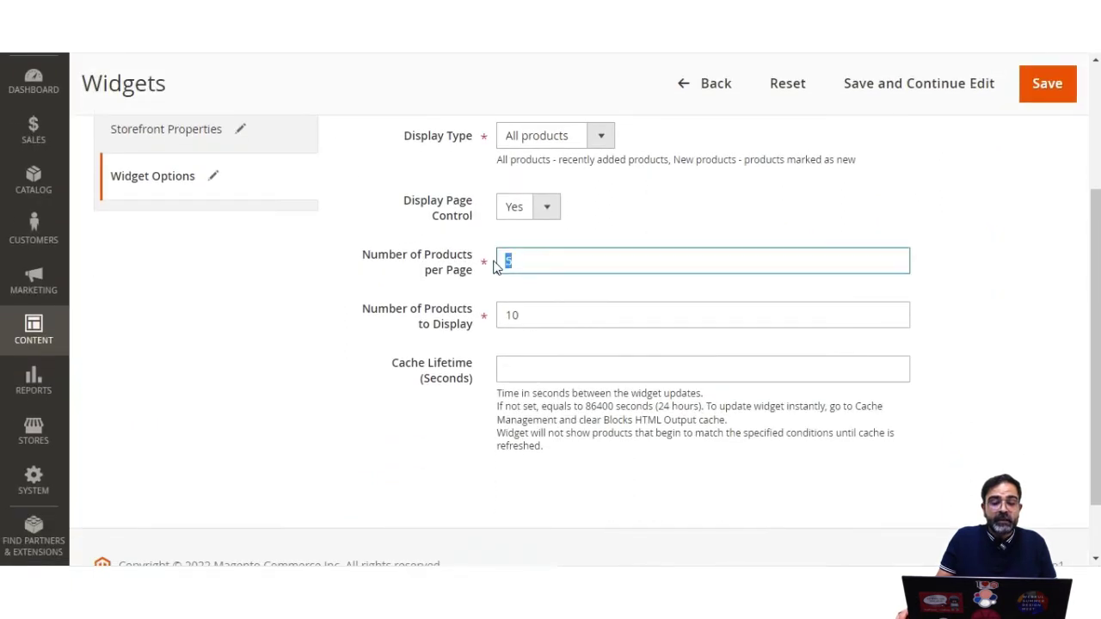
{"action": "left_click_drag", "start_coordinate": [528, 317], "coordinate": [501, 319]}
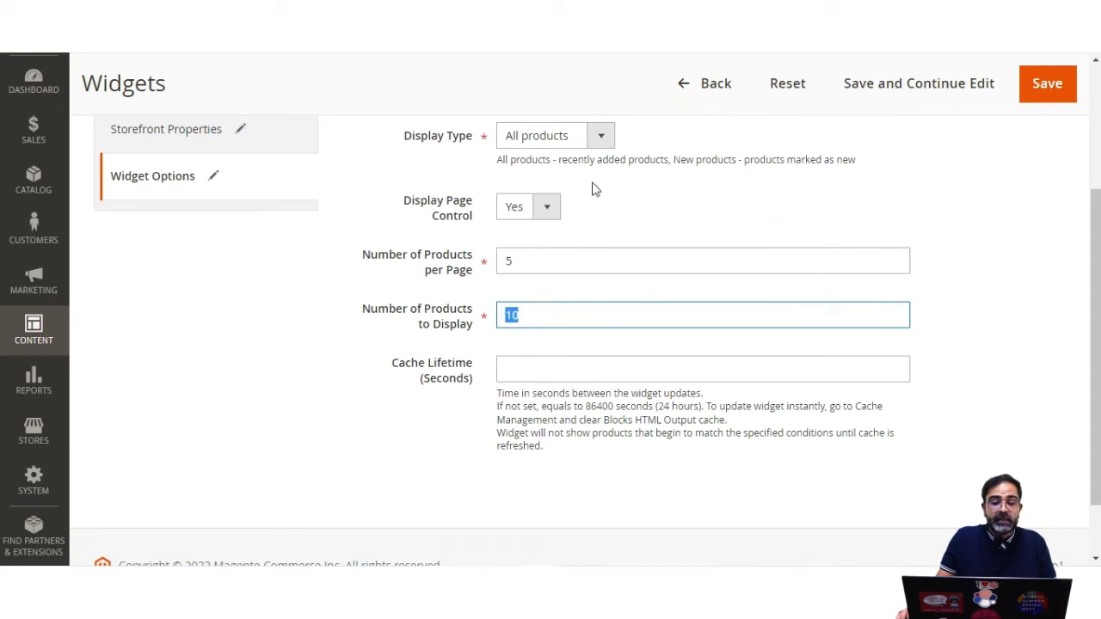
{"action": "left_click_drag", "start_coordinate": [429, 201], "coordinate": [504, 192]}
Switch back to the storefront's Home Page and review the paging below the New Products list
{"action": "key", "text": "ctrl+Tab"}
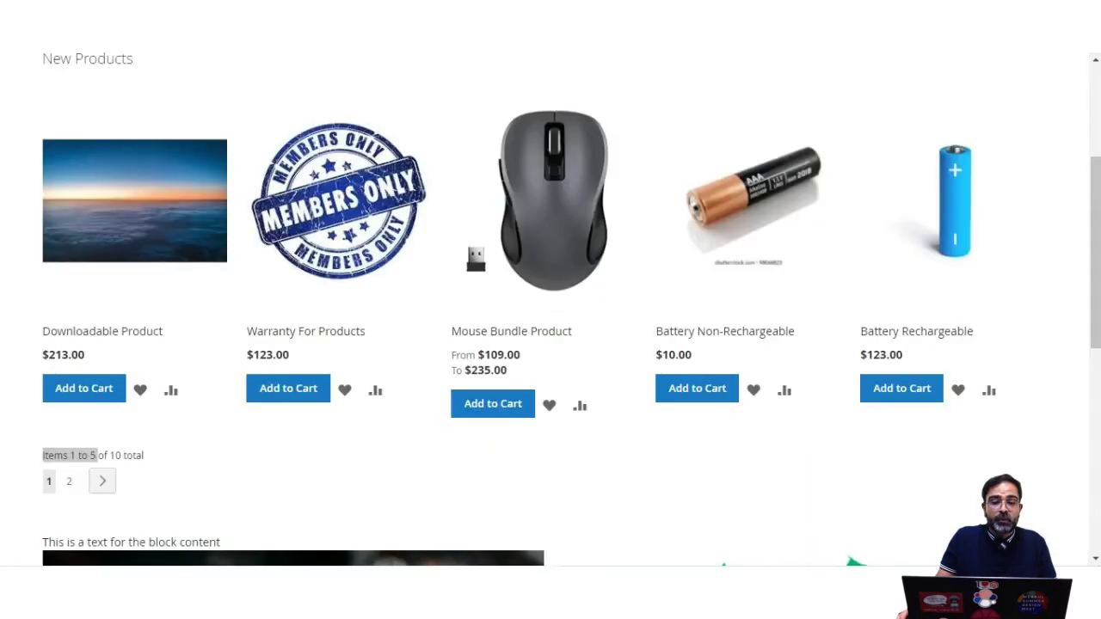
{"action": "left_click", "coordinate": [168, 500]}
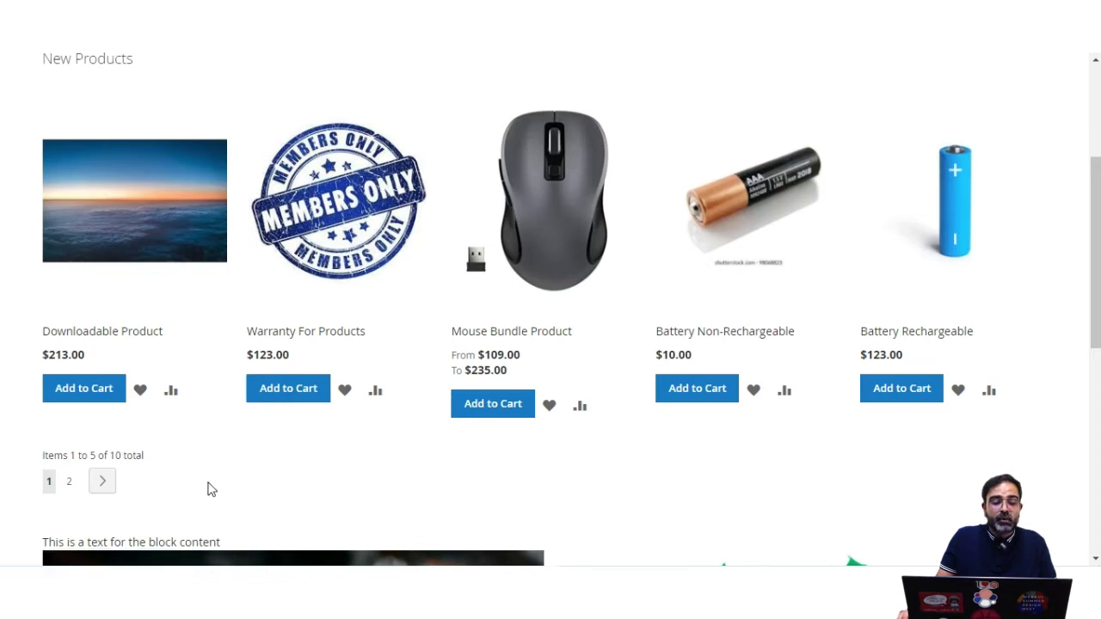
{"action": "scroll", "coordinate": [227, 482], "scroll_direction": "down", "scroll_amount": 2}
{"action": "scroll", "coordinate": [237, 480], "scroll_direction": "up", "scroll_amount": 1}
{"action": "scroll", "coordinate": [242, 480], "scroll_direction": "up", "scroll_amount": 2}
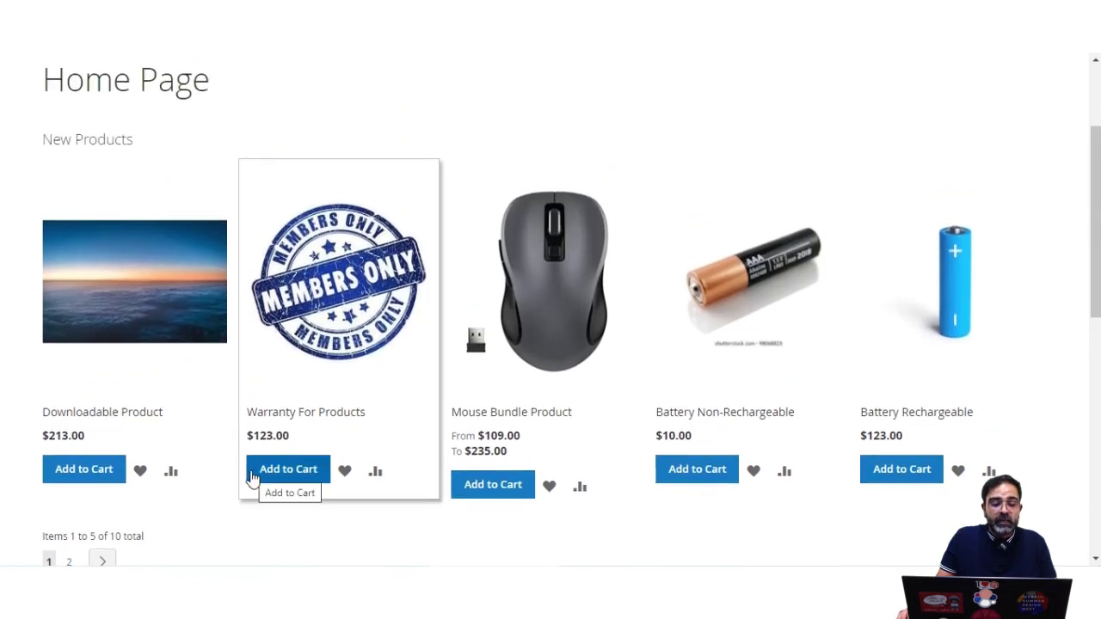
Return to the admin, leave the unsaved widget for the Widgets list and open the existing New Product List Widget
{"action": "key", "text": "ctrl+Page_Up"}
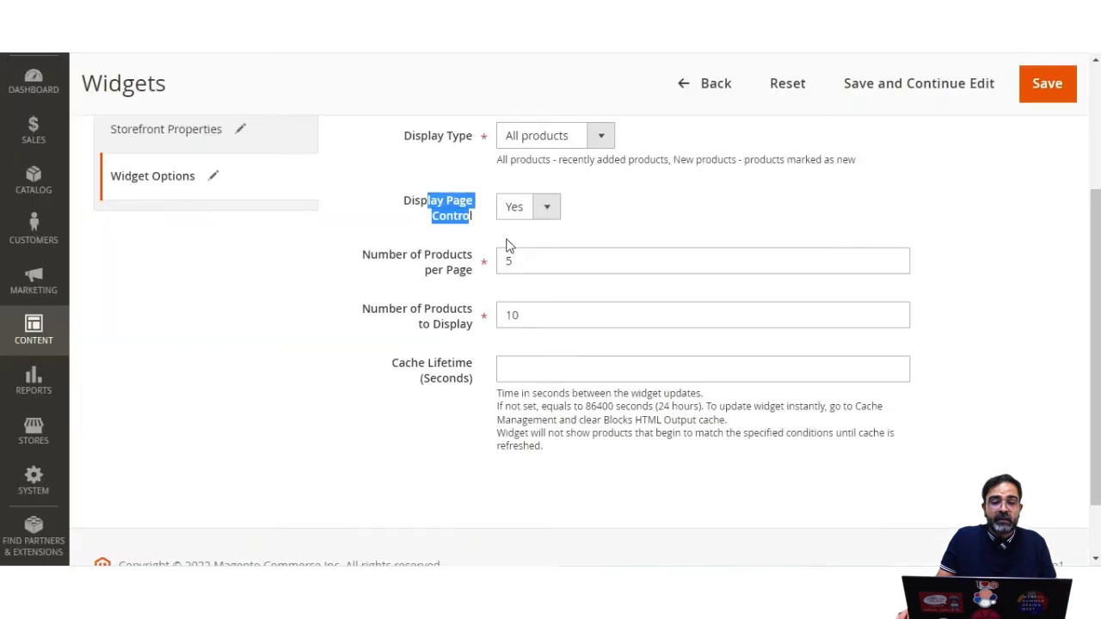
{"action": "left_click", "coordinate": [659, 162]}
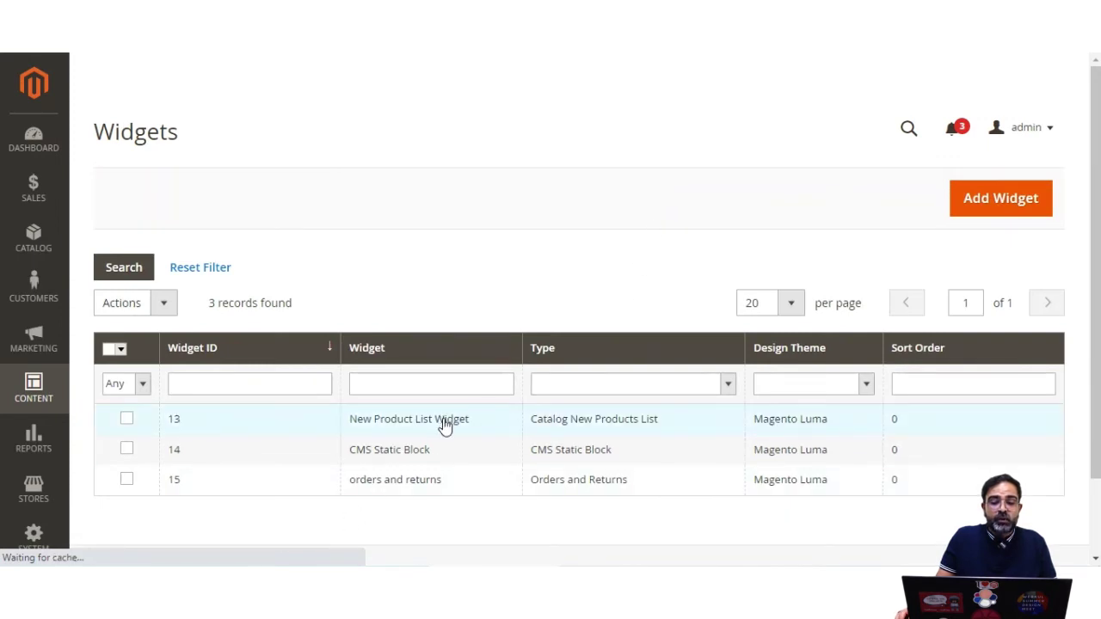
{"action": "left_click", "coordinate": [446, 424]}
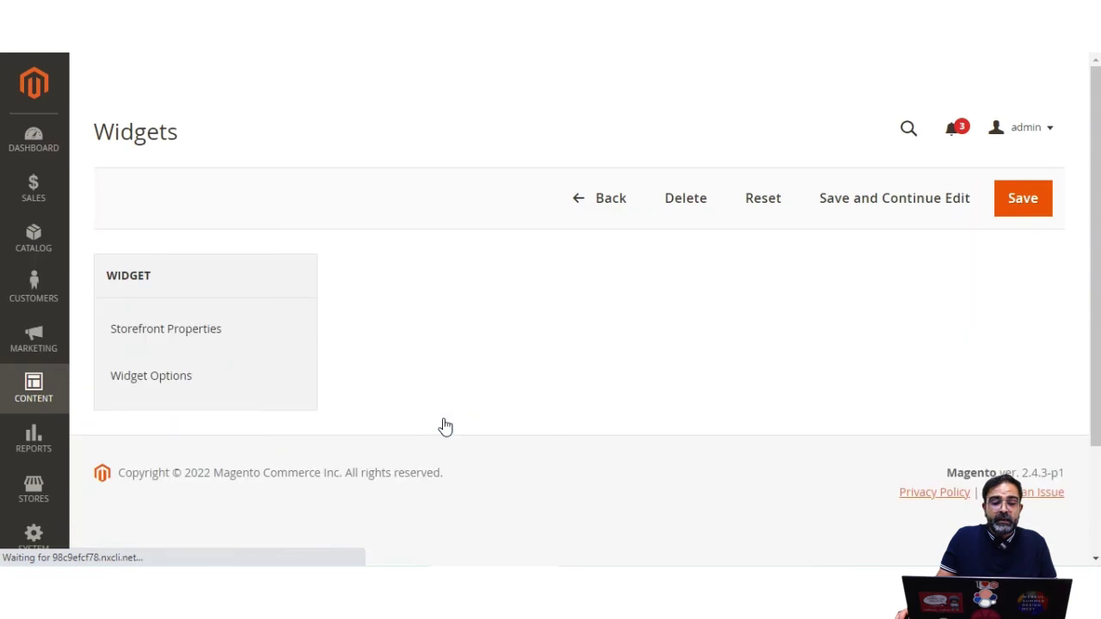
Review the New Product List Widget's title, store view assignment and layout update, including the available template choices
{"action": "scroll", "coordinate": [526, 202], "scroll_direction": "down", "scroll_amount": 2}
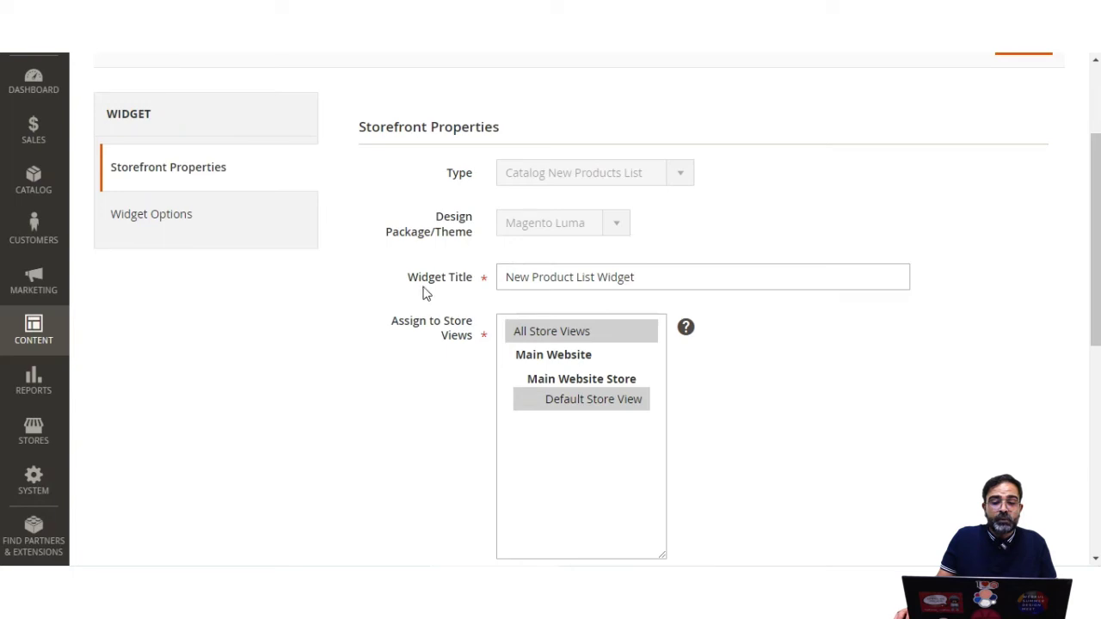
{"action": "left_click_drag", "start_coordinate": [422, 292], "coordinate": [463, 288]}
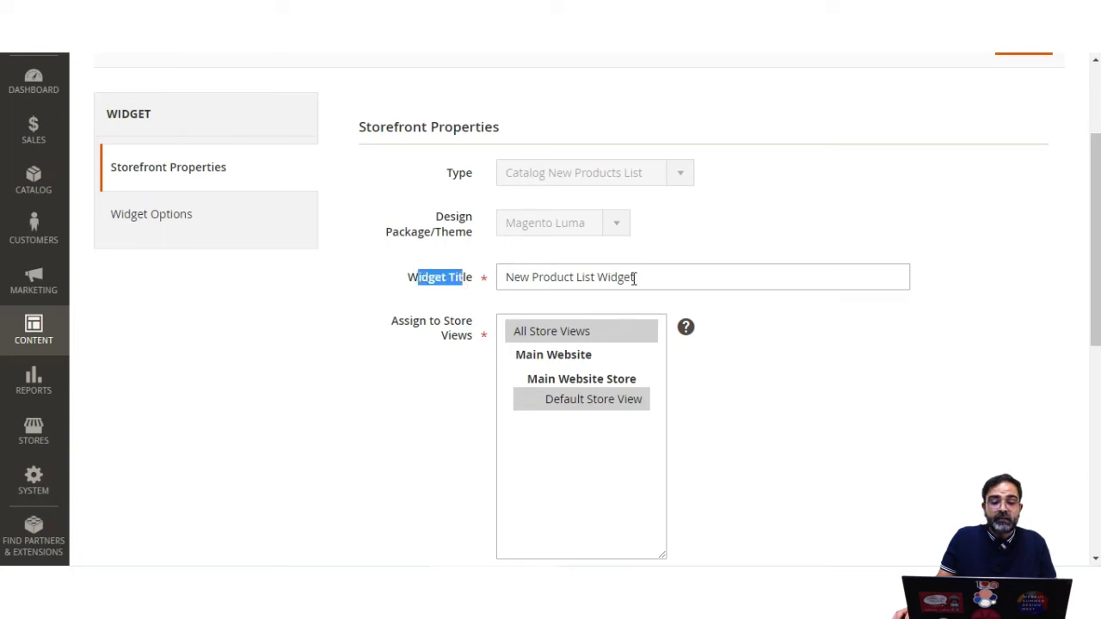
{"action": "left_click_drag", "start_coordinate": [634, 279], "coordinate": [491, 283]}
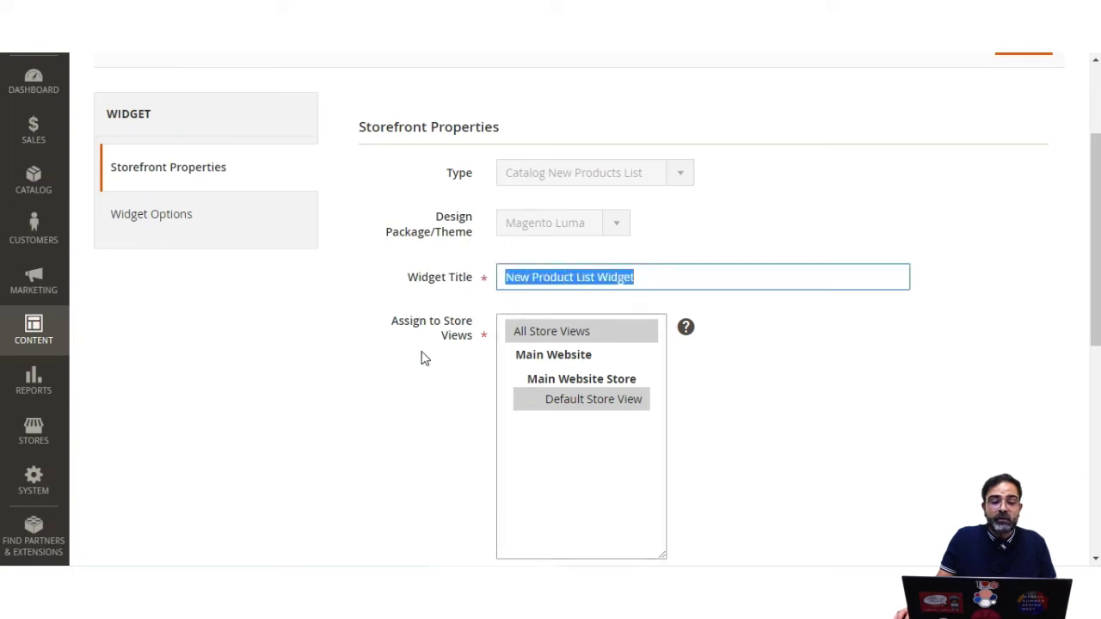
{"action": "scroll", "coordinate": [425, 359], "scroll_direction": "down", "scroll_amount": 1}
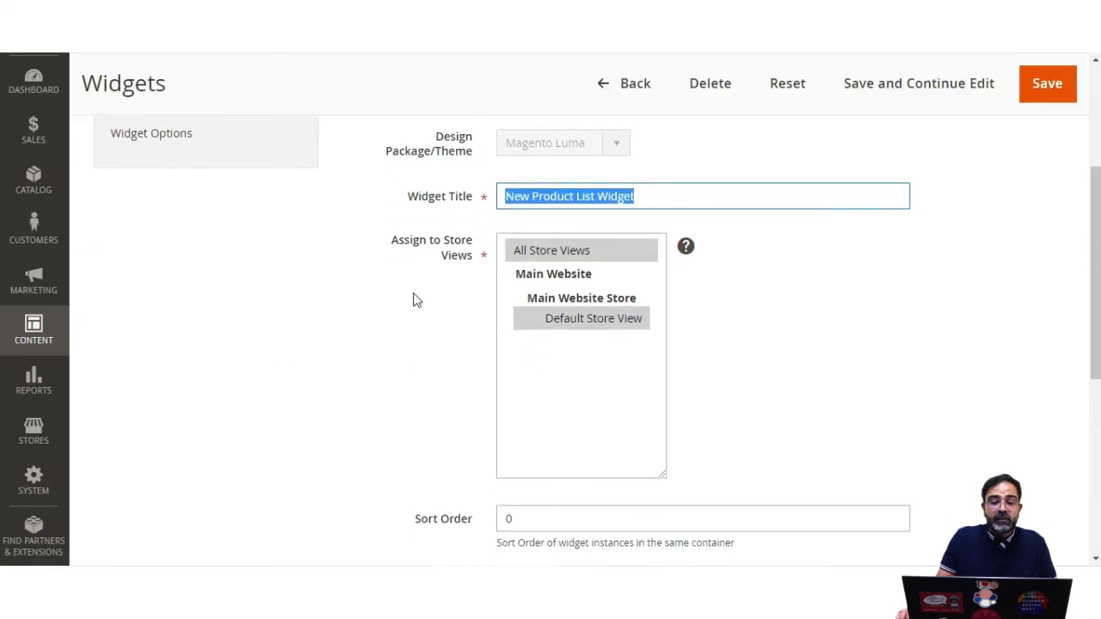
{"action": "scroll", "coordinate": [553, 368], "scroll_direction": "down", "scroll_amount": 5}
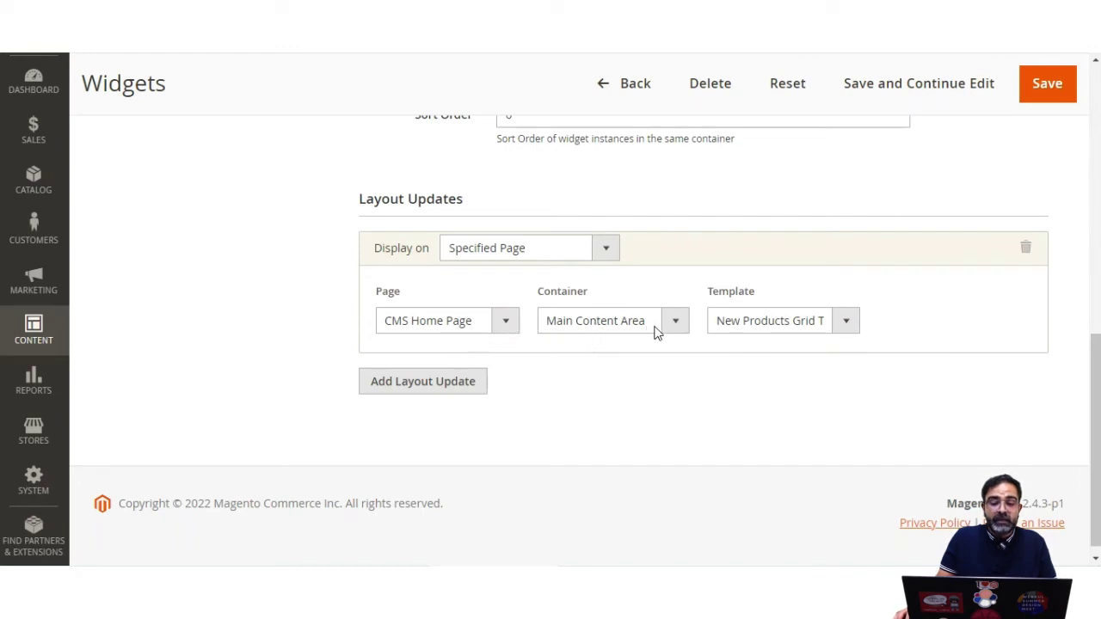
{"action": "left_click", "coordinate": [844, 327]}
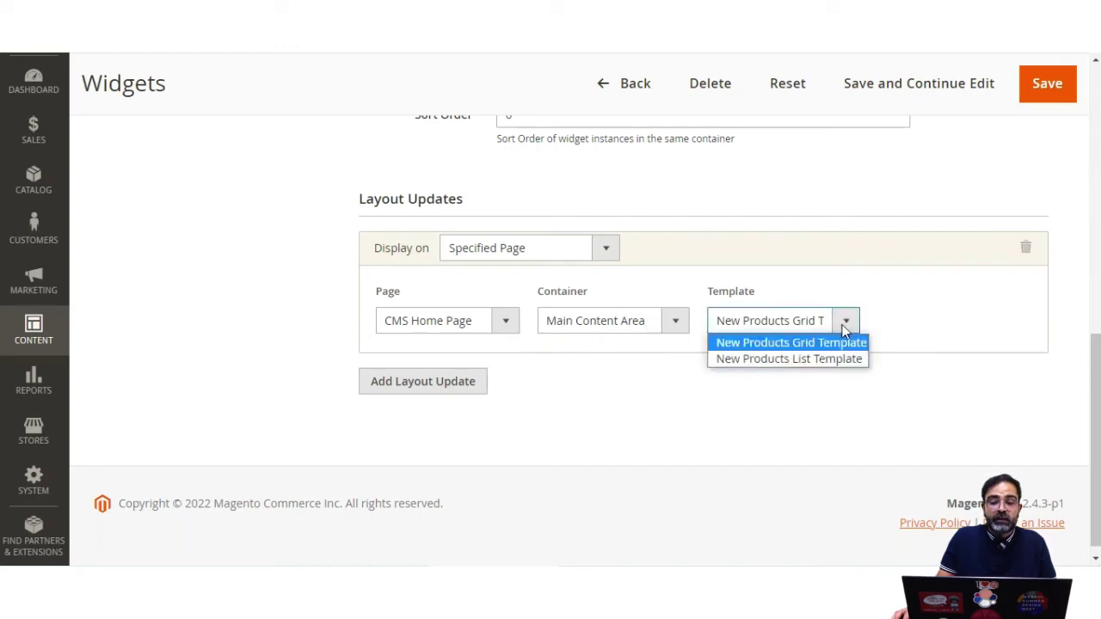
{"action": "left_click", "coordinate": [1026, 381]}
Open the New Product List Widget's Widget Options and examine the number of products per page and the number to display
{"action": "scroll", "coordinate": [450, 386], "scroll_direction": "up", "scroll_amount": 7}
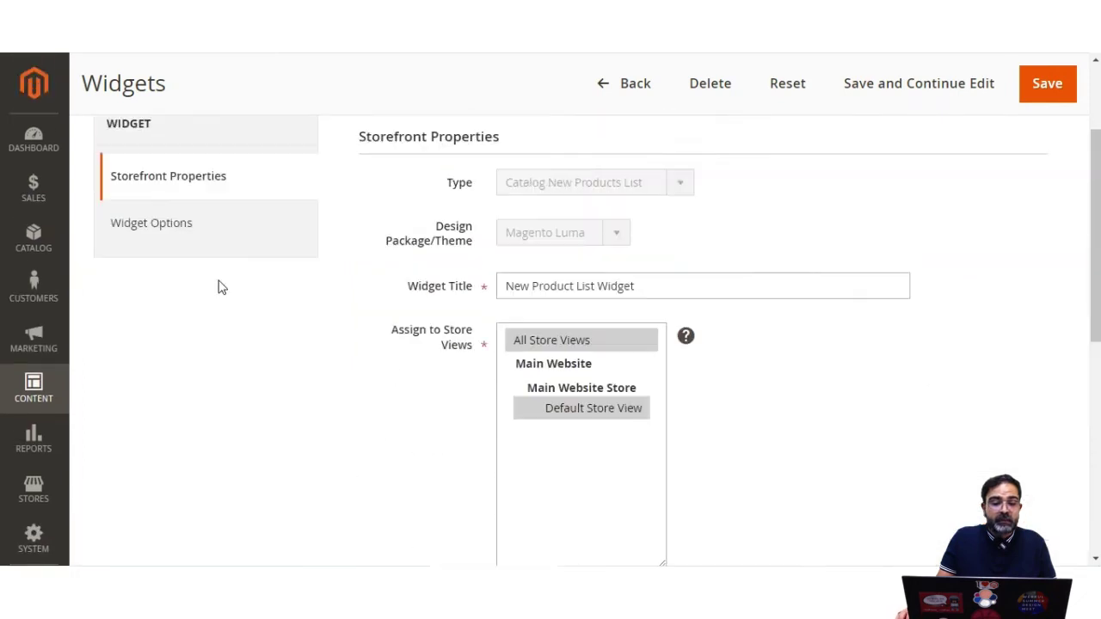
{"action": "left_click", "coordinate": [186, 318]}
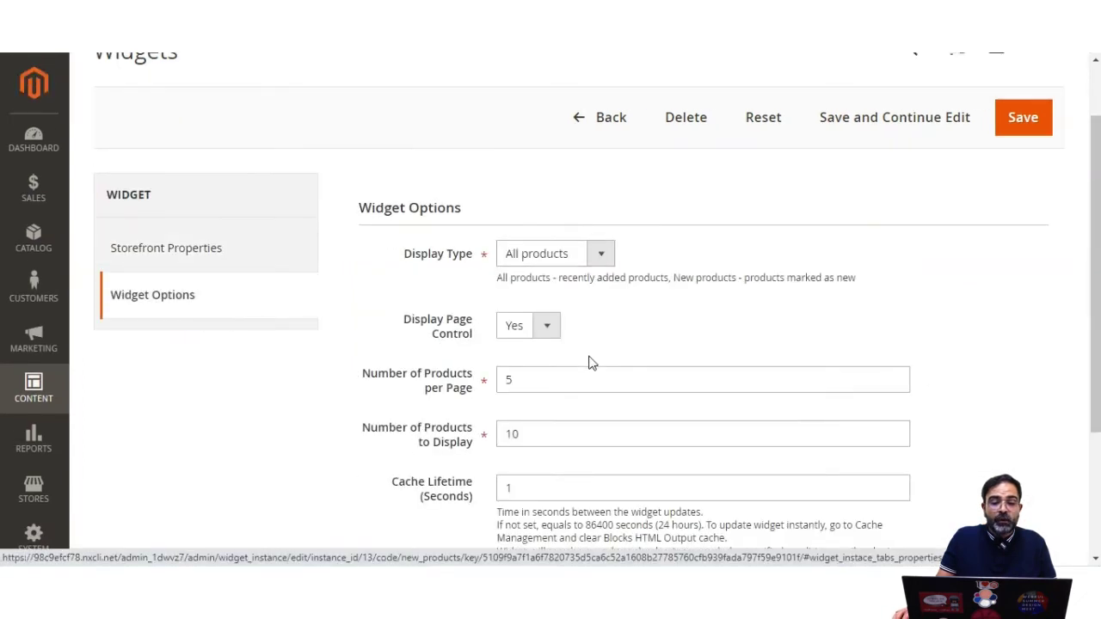
{"action": "scroll", "coordinate": [567, 292], "scroll_direction": "down", "scroll_amount": 1}
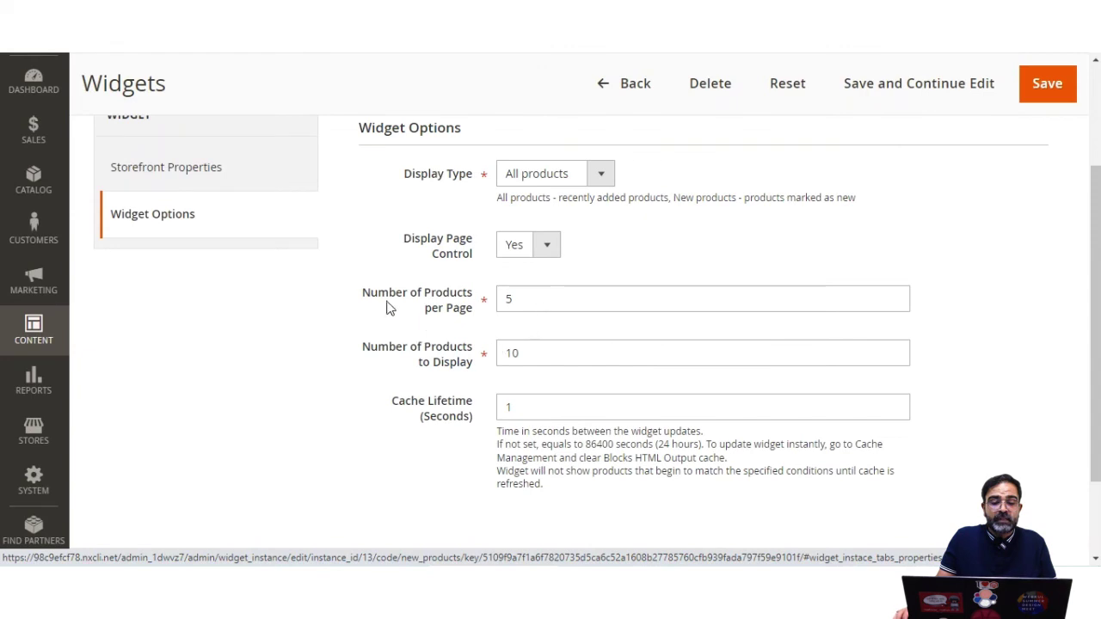
{"action": "left_click_drag", "start_coordinate": [377, 294], "coordinate": [475, 317]}
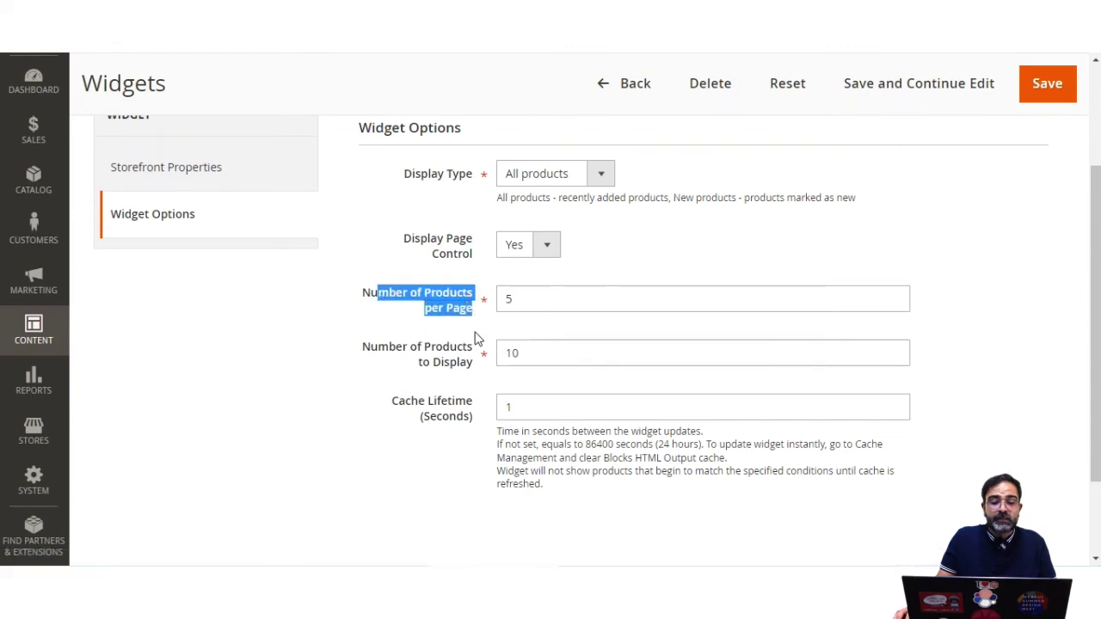
{"action": "left_click", "coordinate": [438, 339]}
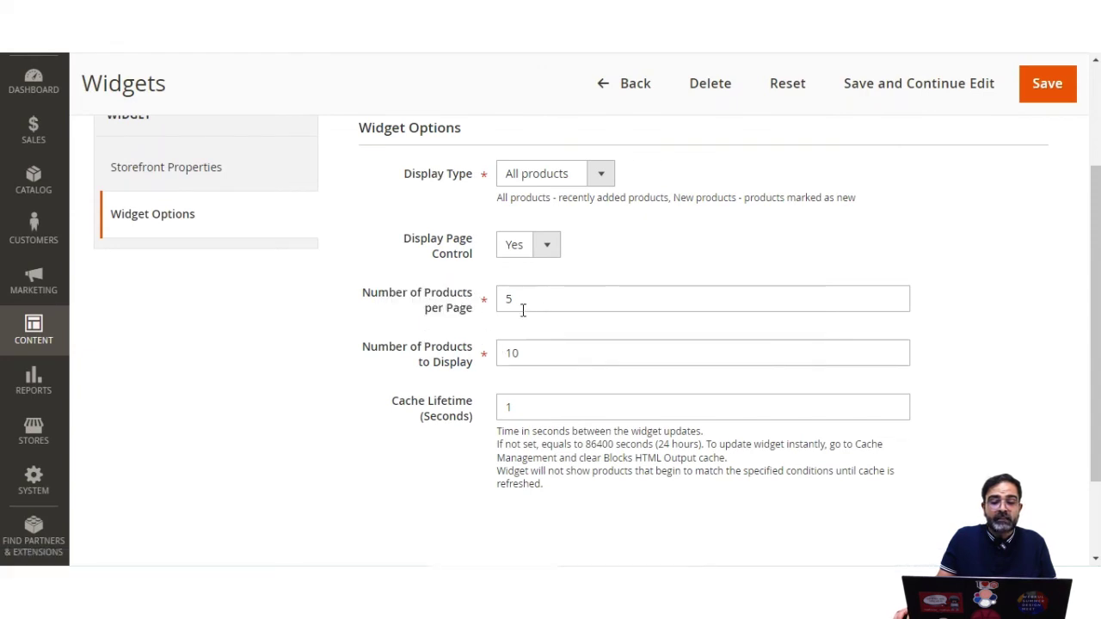
{"action": "left_click_drag", "start_coordinate": [371, 349], "coordinate": [494, 385]}
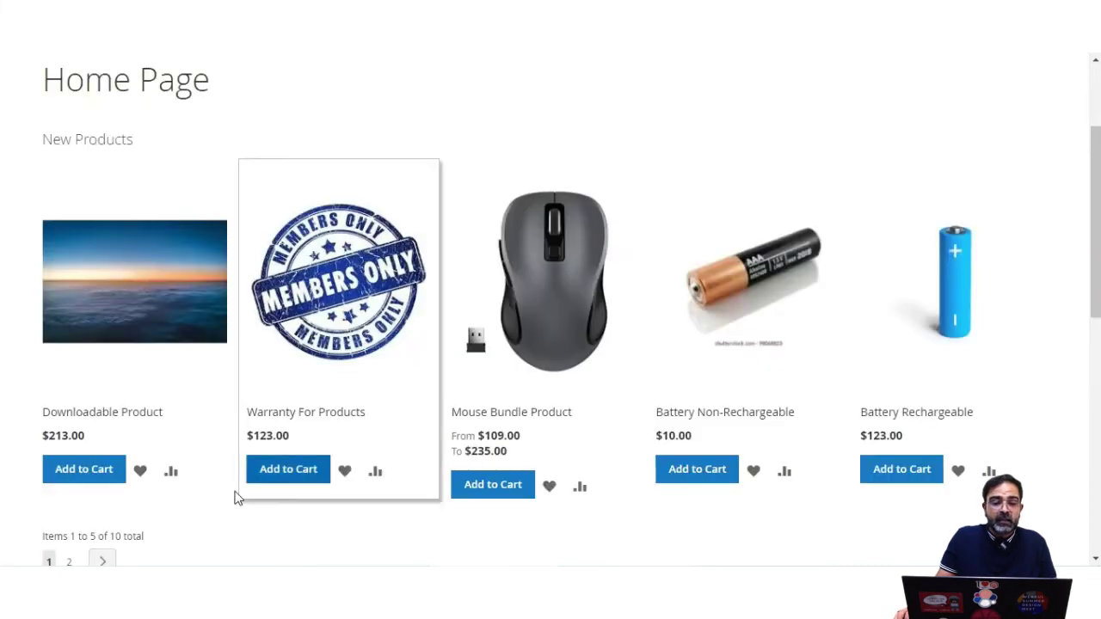
On the storefront's Home Page, check the item range and page links under New Products against the widget's settings
{"action": "scroll", "coordinate": [152, 507], "scroll_direction": "down", "scroll_amount": 2}
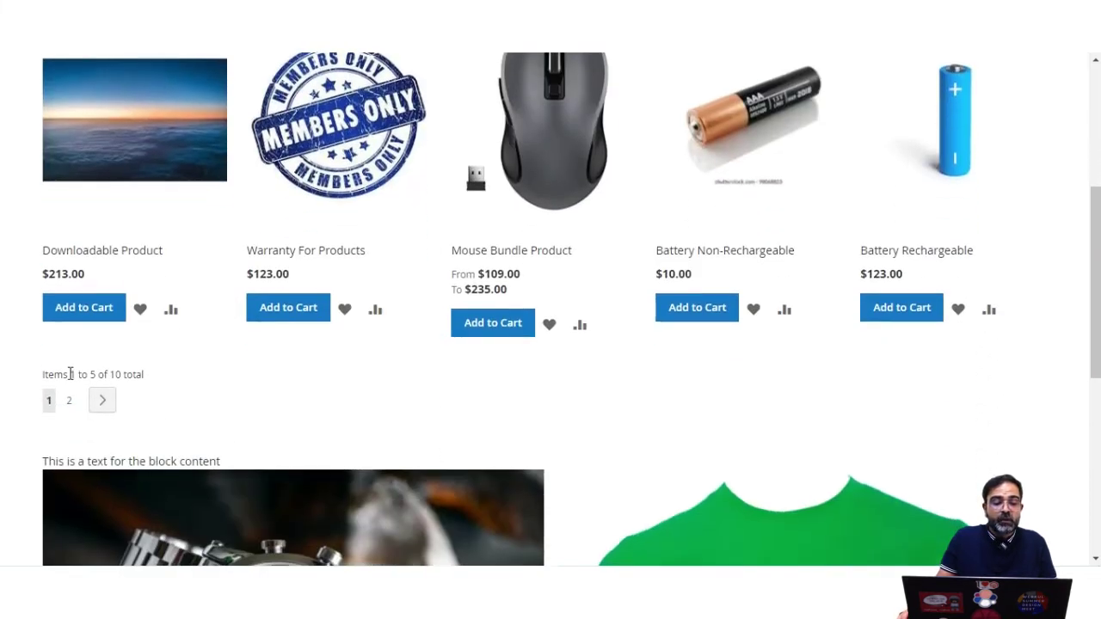
{"action": "left_click_drag", "start_coordinate": [70, 374], "coordinate": [144, 379]}
{"action": "left_click", "coordinate": [165, 425]}
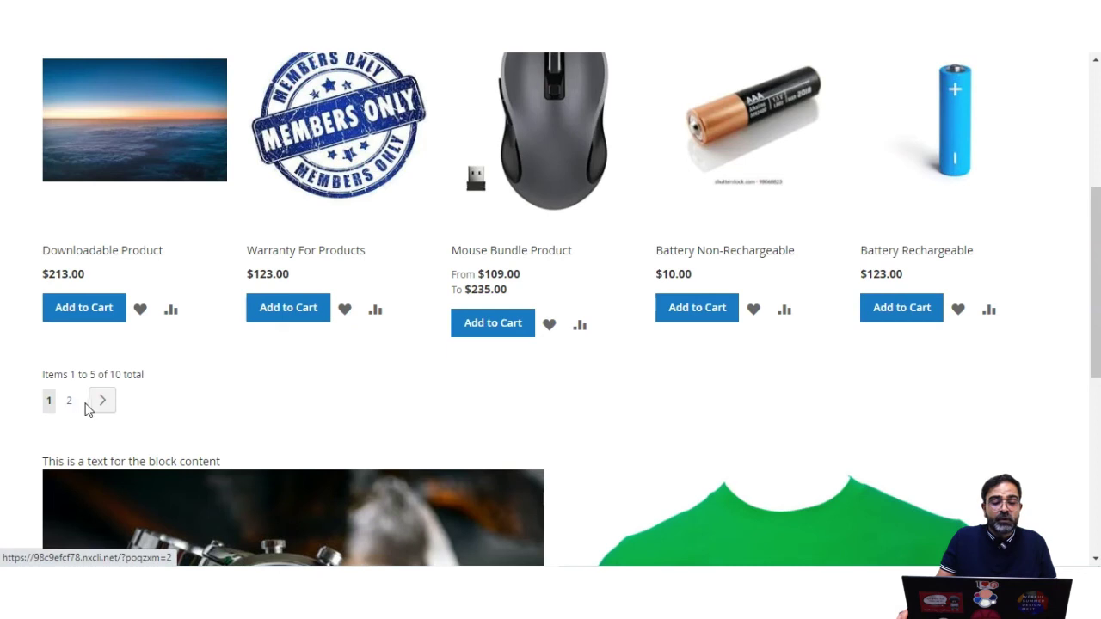
{"action": "scroll", "coordinate": [183, 415], "scroll_direction": "up", "scroll_amount": 3}
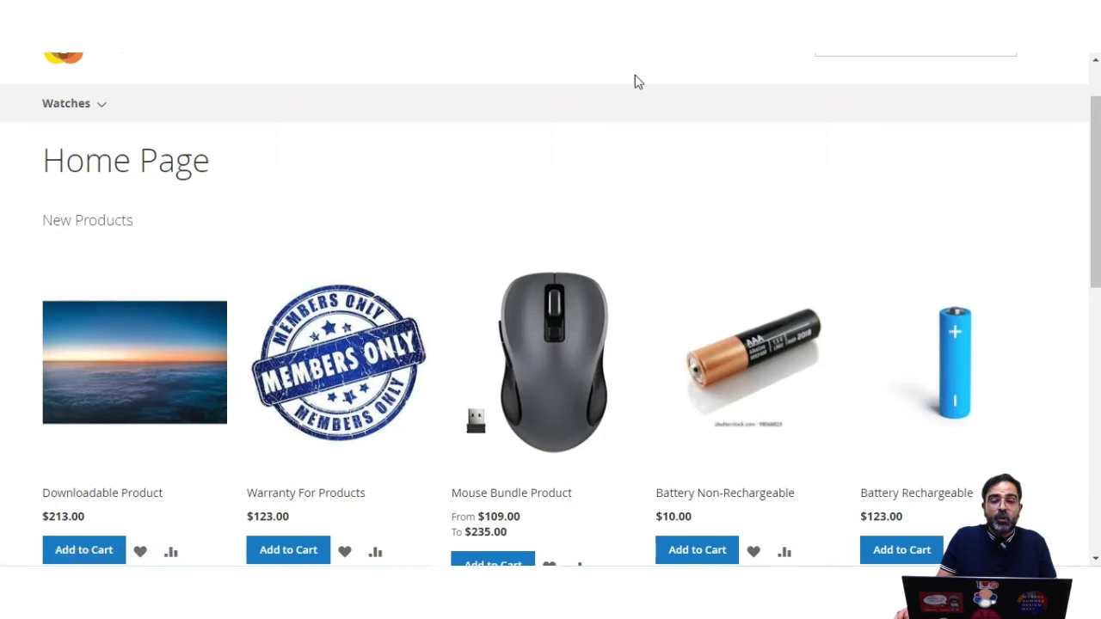
Switch back to the admin, return to the Widgets list and open the CMS Static Block widget
{"action": "key", "text": "ctrl+Tab"}
{"action": "scroll", "coordinate": [232, 433], "scroll_direction": "up", "scroll_amount": 2}
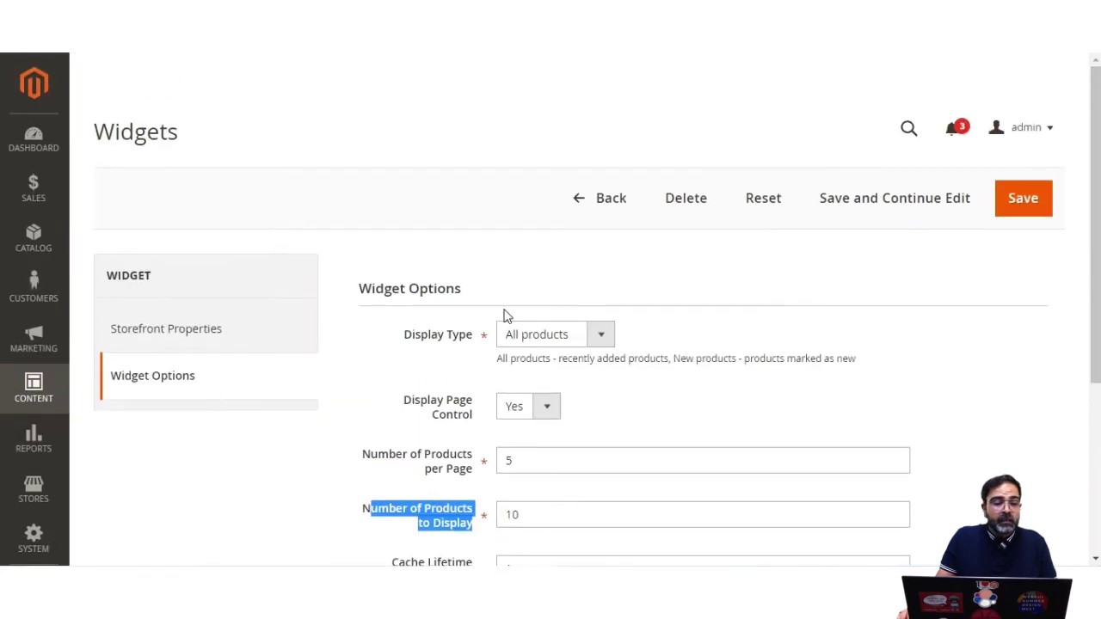
{"action": "left_click", "coordinate": [581, 203]}
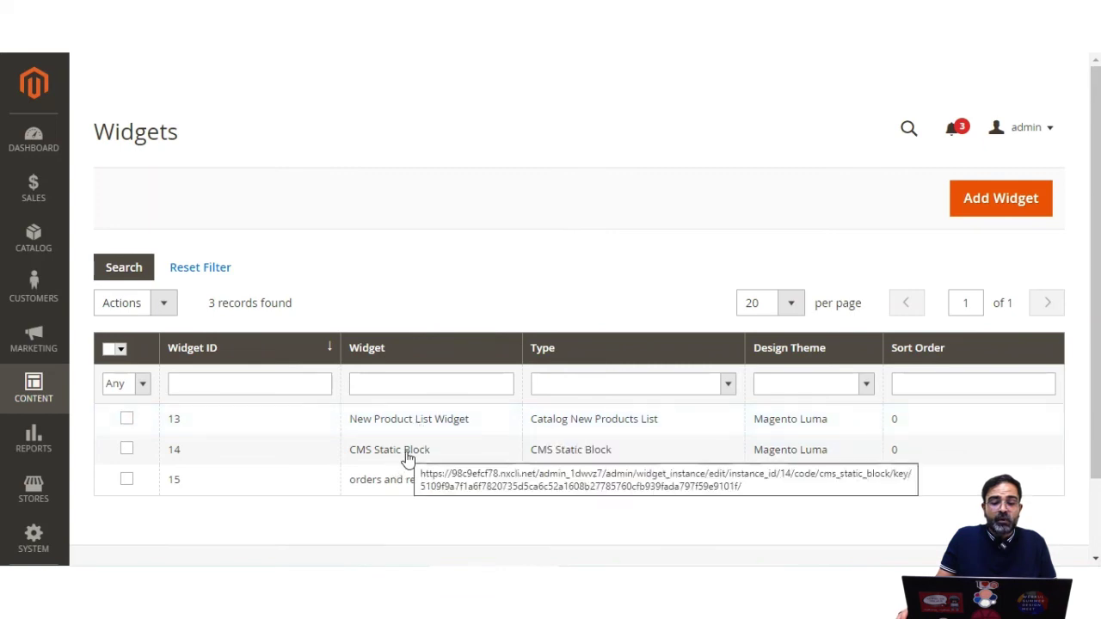
{"action": "left_click", "coordinate": [402, 457]}
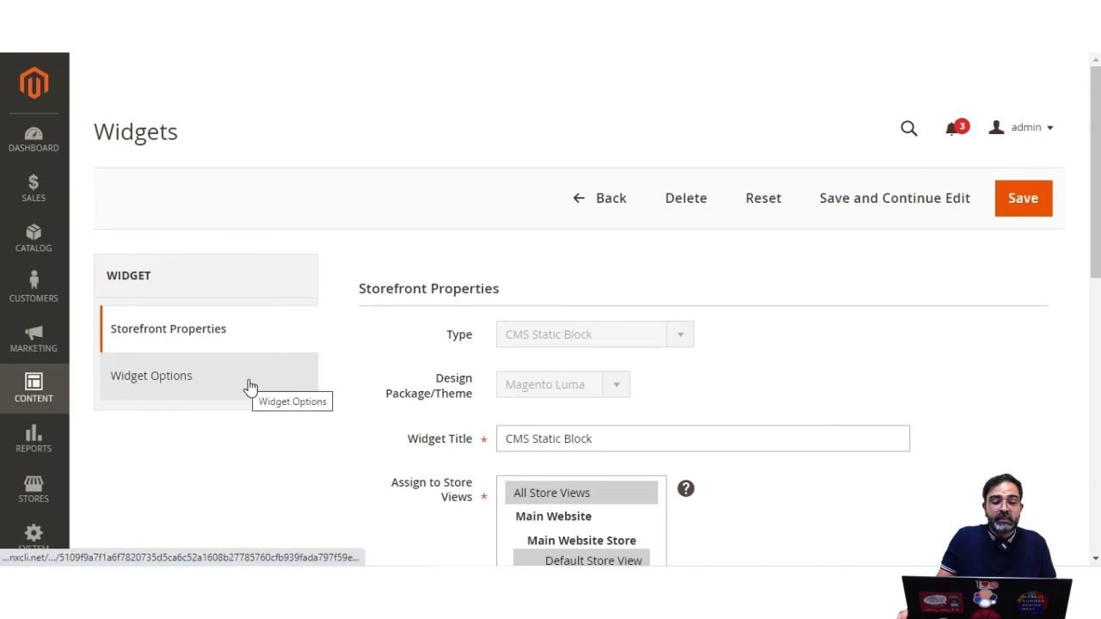
Review the CMS Static Block widget's title, store views, sort order and layout update page, container and template
{"action": "scroll", "coordinate": [445, 398], "scroll_direction": "down", "scroll_amount": 2}
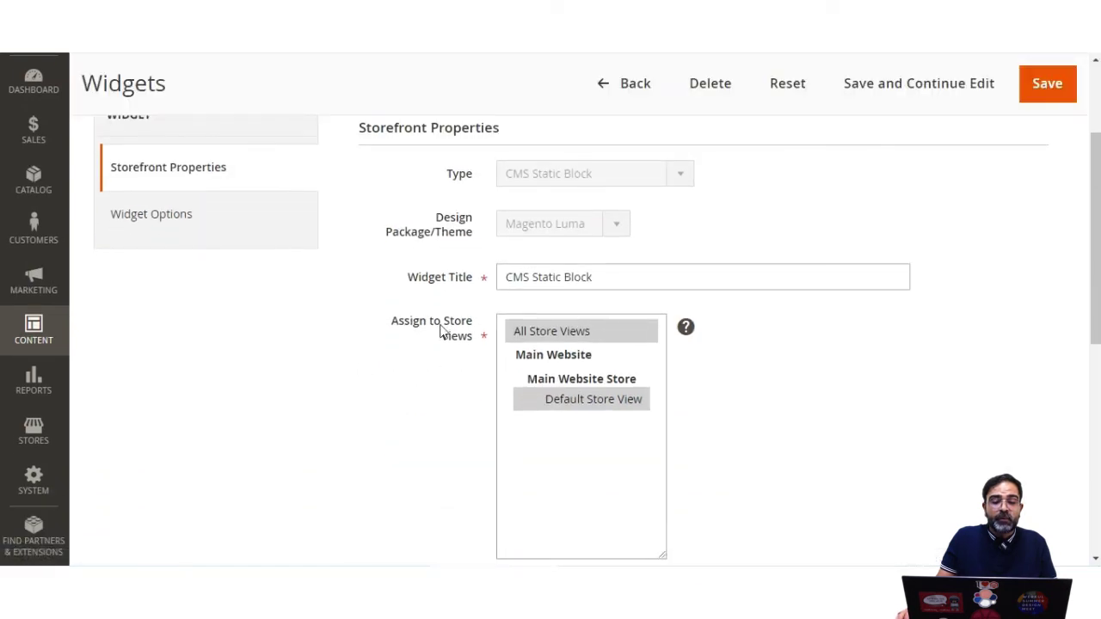
{"action": "left_click_drag", "start_coordinate": [592, 271], "coordinate": [498, 277]}
{"action": "scroll", "coordinate": [507, 381], "scroll_direction": "down", "scroll_amount": 2}
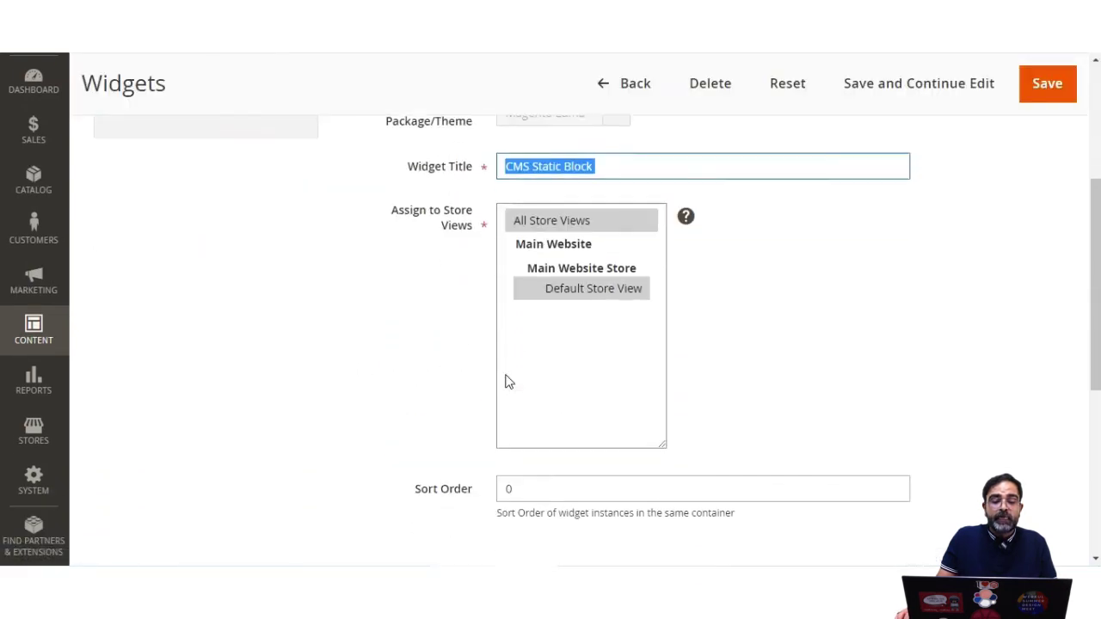
{"action": "scroll", "coordinate": [535, 421], "scroll_direction": "down", "scroll_amount": 3}
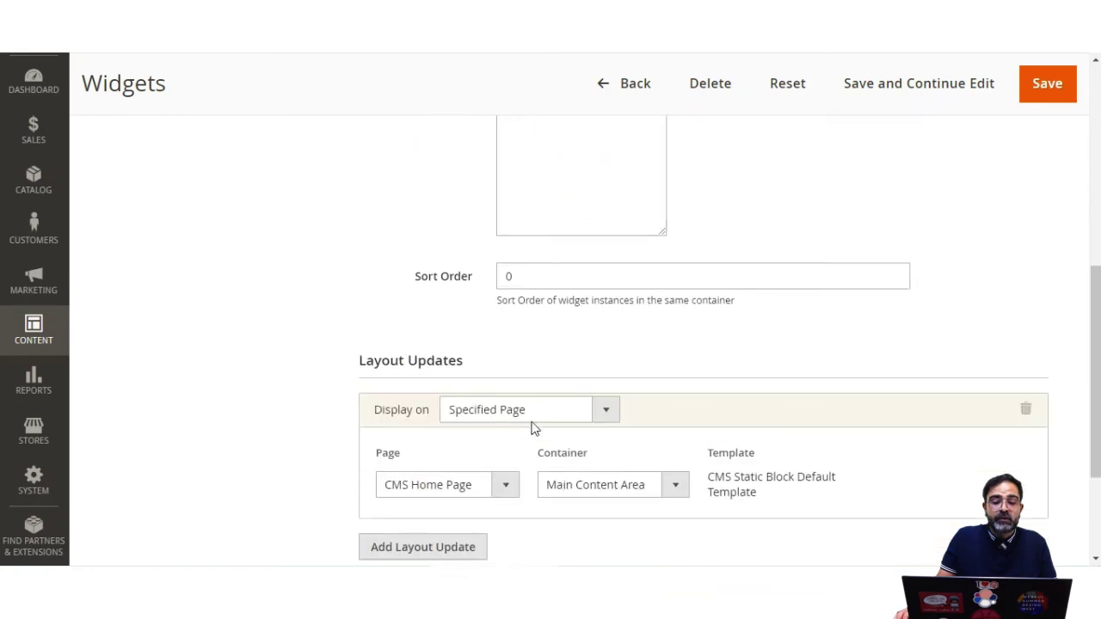
{"action": "left_click_drag", "start_coordinate": [375, 280], "coordinate": [481, 318]}
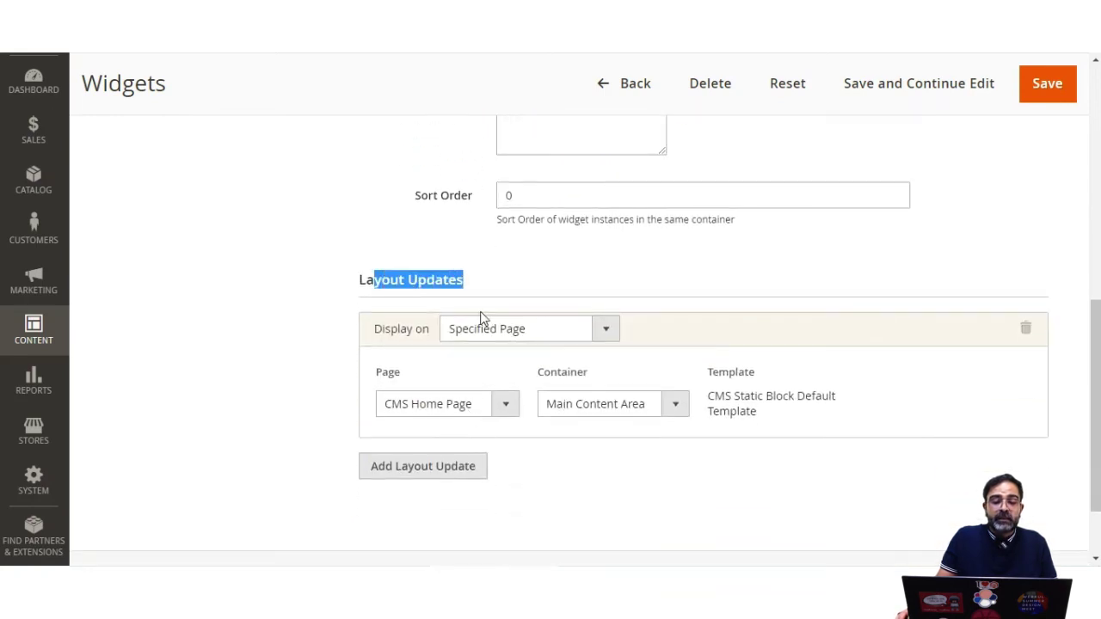
{"action": "scroll", "coordinate": [386, 365], "scroll_direction": "up", "scroll_amount": 5}
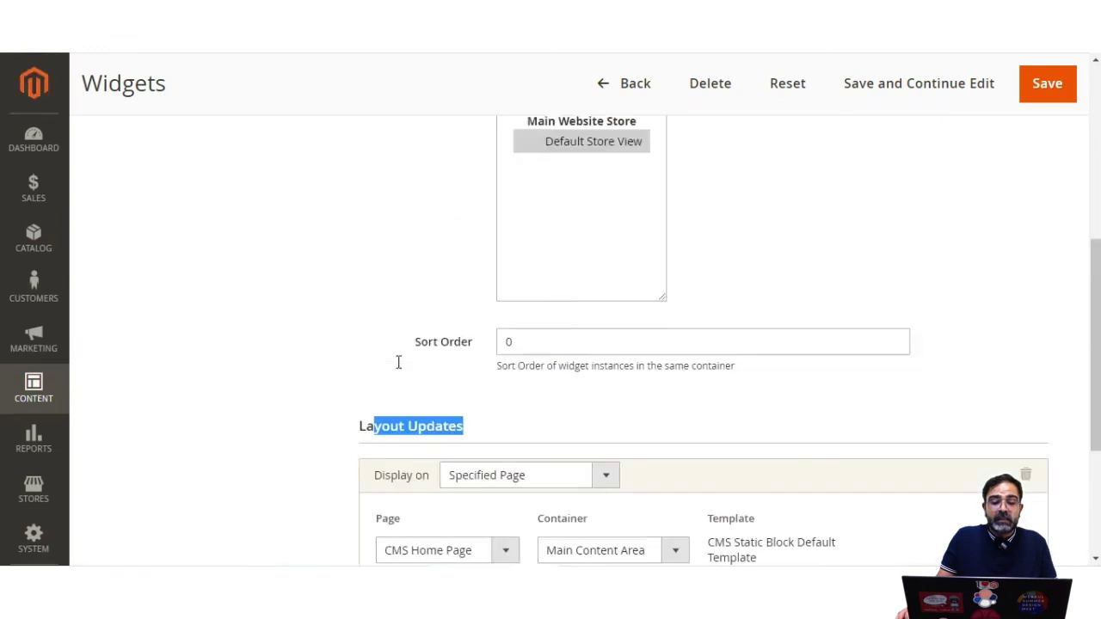
{"action": "scroll", "coordinate": [398, 369], "scroll_direction": "down", "scroll_amount": 6}
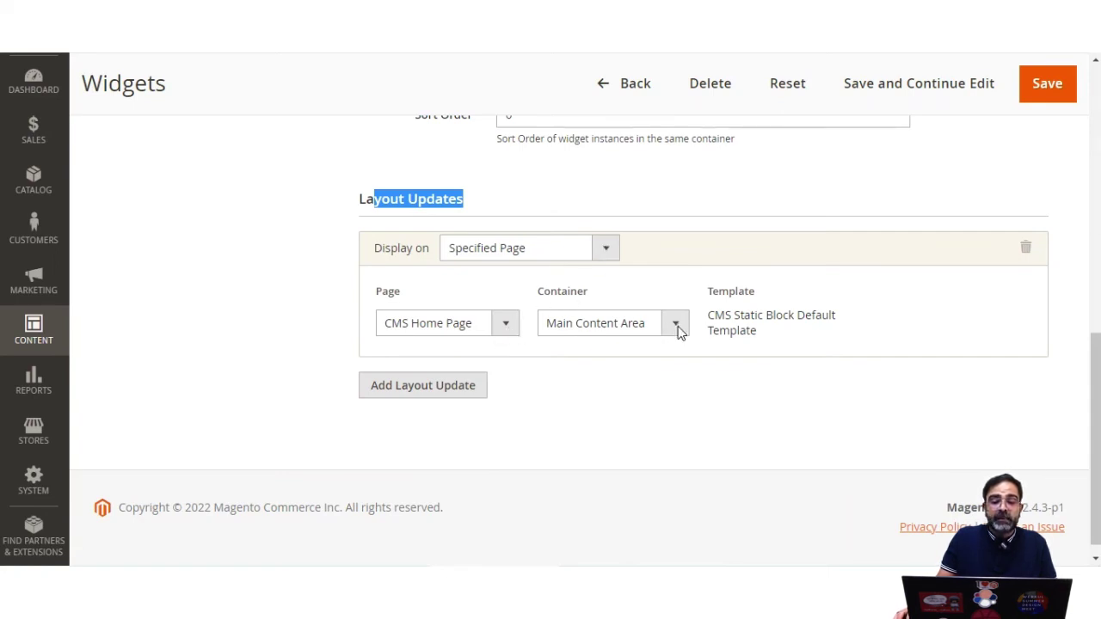
Open the CMS Static Block widget's Widget Options and examine which block is assigned
{"action": "scroll", "coordinate": [361, 344], "scroll_direction": "up", "scroll_amount": 5}
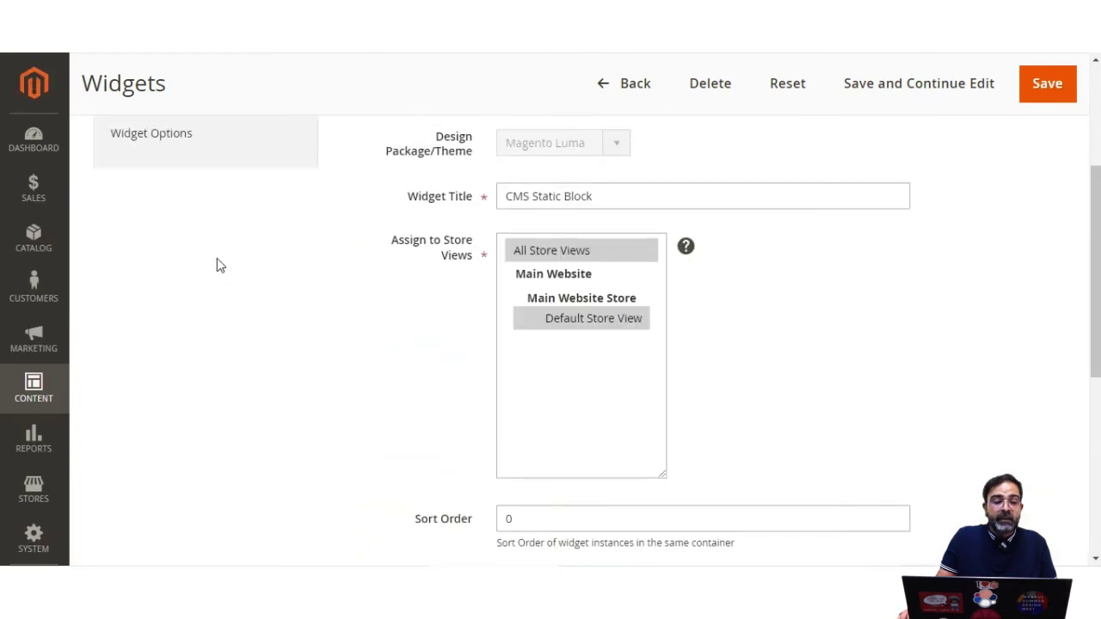
{"action": "left_click", "coordinate": [187, 141]}
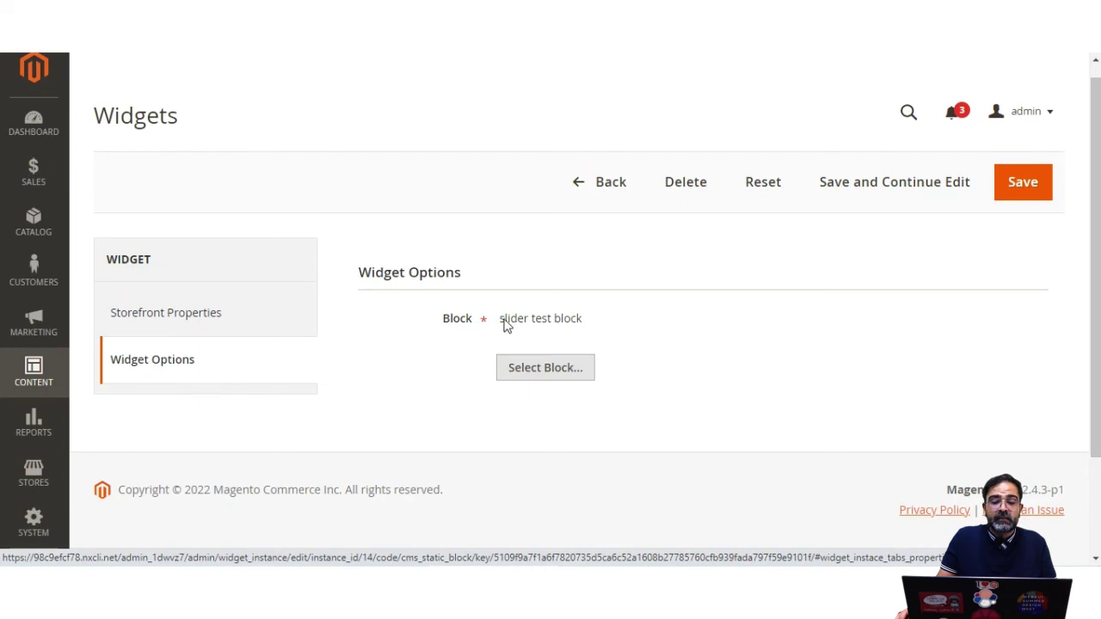
{"action": "left_click_drag", "start_coordinate": [501, 323], "coordinate": [588, 329]}
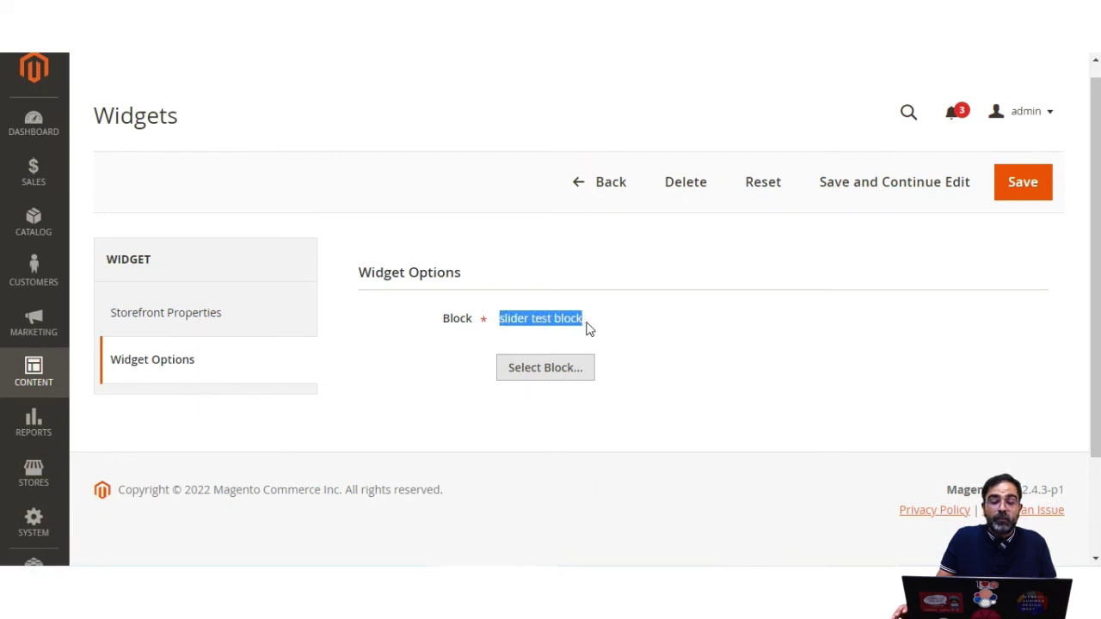
{"action": "left_click", "coordinate": [588, 329]}
{"action": "left_click_drag", "start_coordinate": [588, 329], "coordinate": [503, 331]}
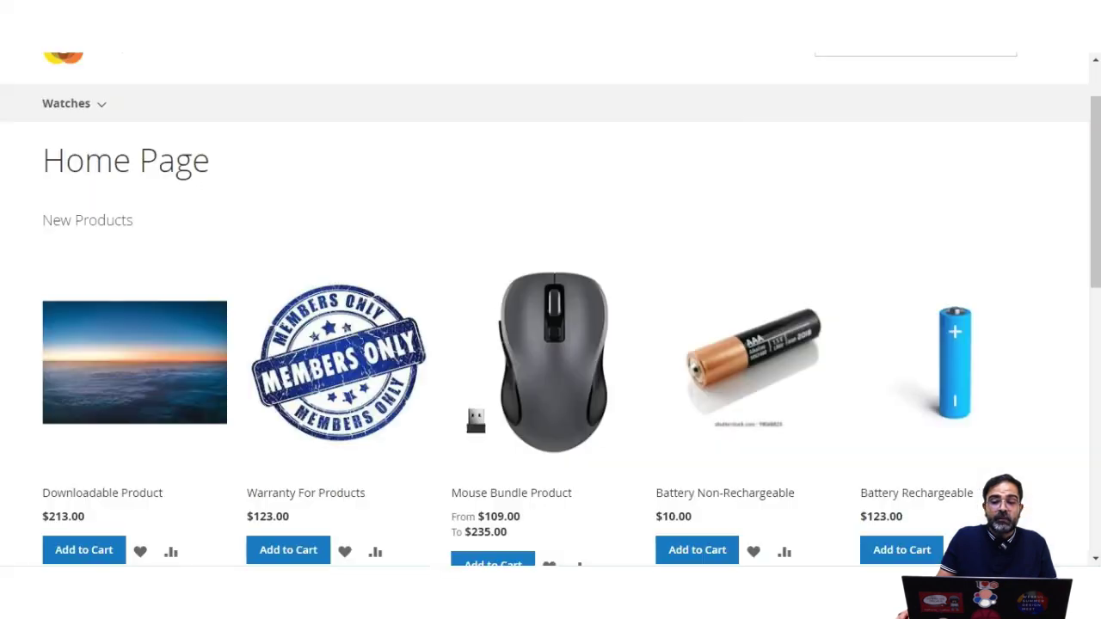
On the storefront's Home Page, examine the static block's text and image sliders below the New Products list
{"action": "scroll", "coordinate": [422, 413], "scroll_direction": "down", "scroll_amount": 5}
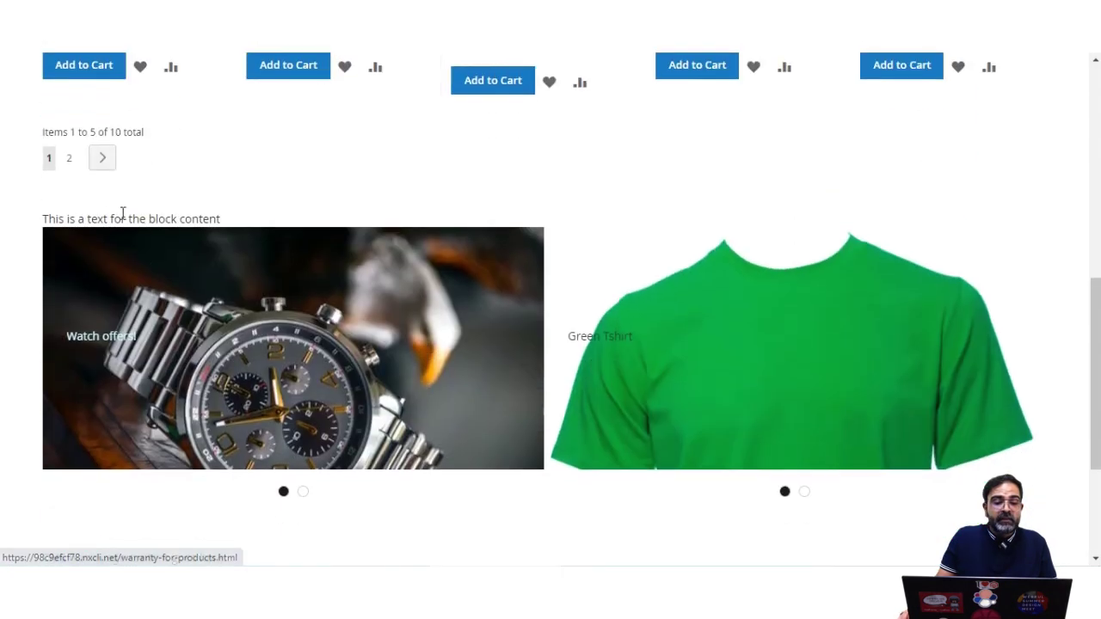
{"action": "left_click_drag", "start_coordinate": [44, 218], "coordinate": [221, 219]}
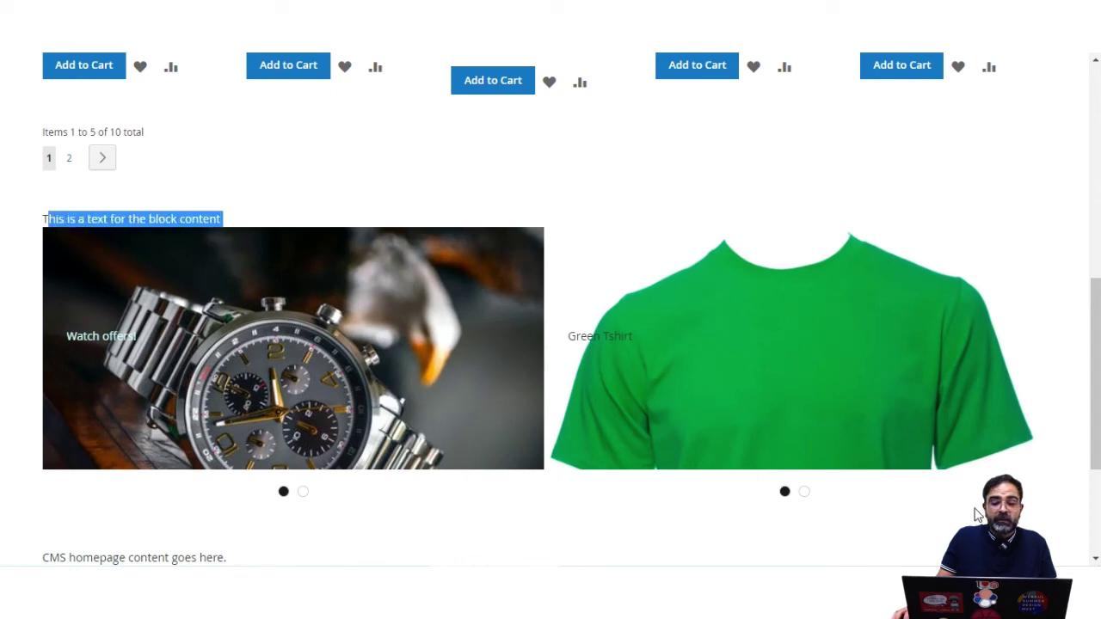
{"action": "left_click_drag", "start_coordinate": [977, 514], "coordinate": [1039, 518]}
{"action": "left_click", "coordinate": [668, 470]}
{"action": "scroll", "coordinate": [422, 418], "scroll_direction": "down", "scroll_amount": 3}
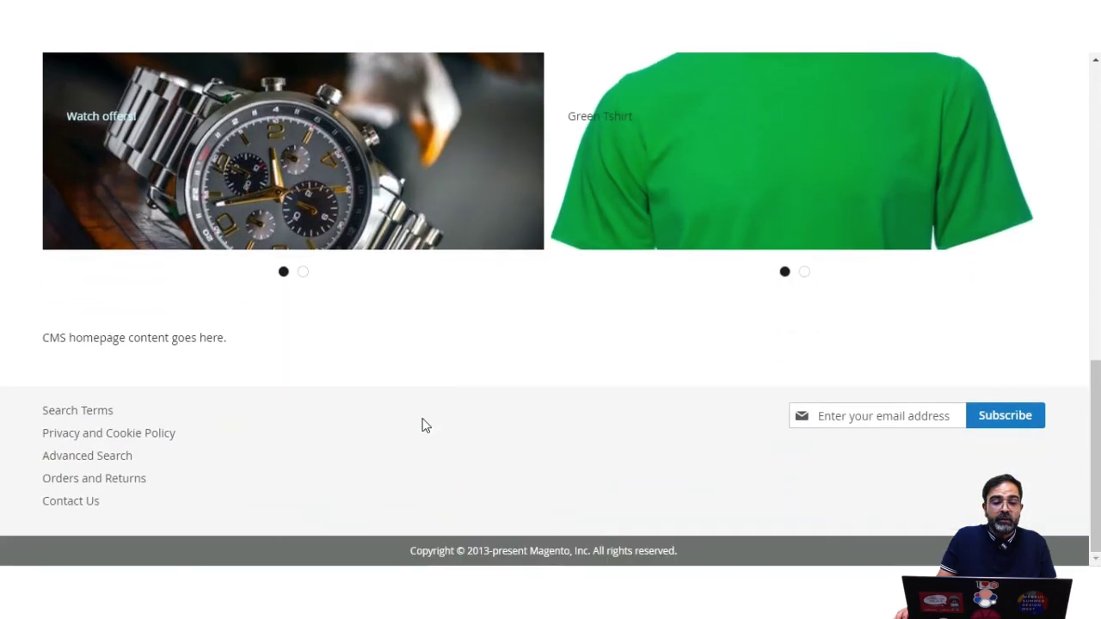
Show the second slide of the static block's watch slider and review the text line above it
{"action": "scroll", "coordinate": [424, 425], "scroll_direction": "up", "scroll_amount": 3}
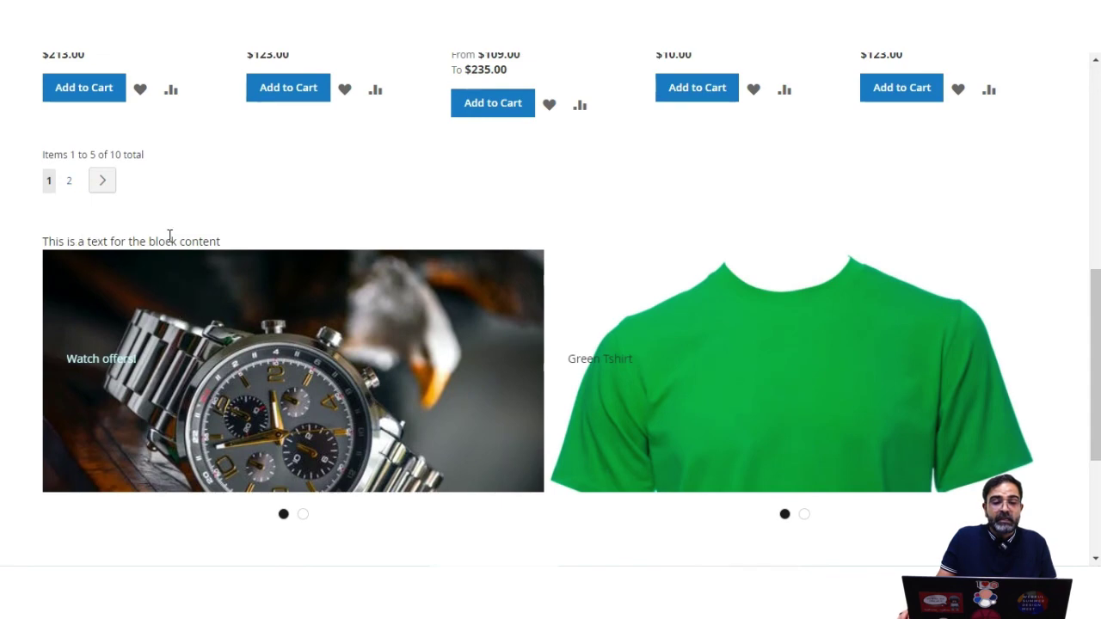
{"action": "scroll", "coordinate": [258, 314], "scroll_direction": "up", "scroll_amount": 2}
{"action": "scroll", "coordinate": [298, 298], "scroll_direction": "down", "scroll_amount": 3}
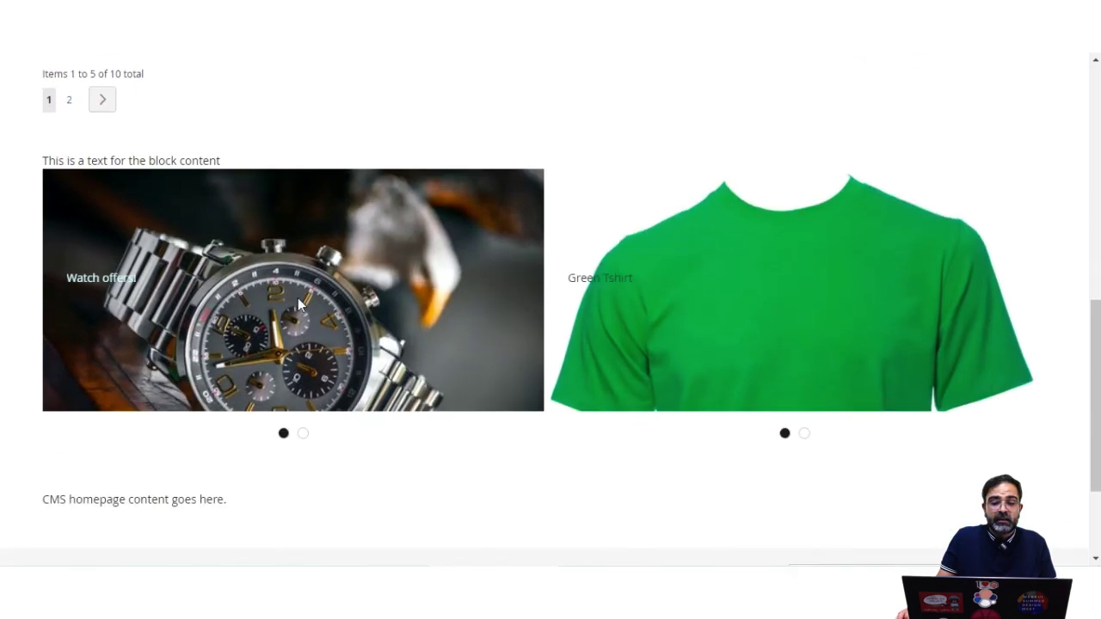
{"action": "left_click", "coordinate": [303, 433]}
{"action": "left_click_drag", "start_coordinate": [67, 161], "coordinate": [220, 161]}
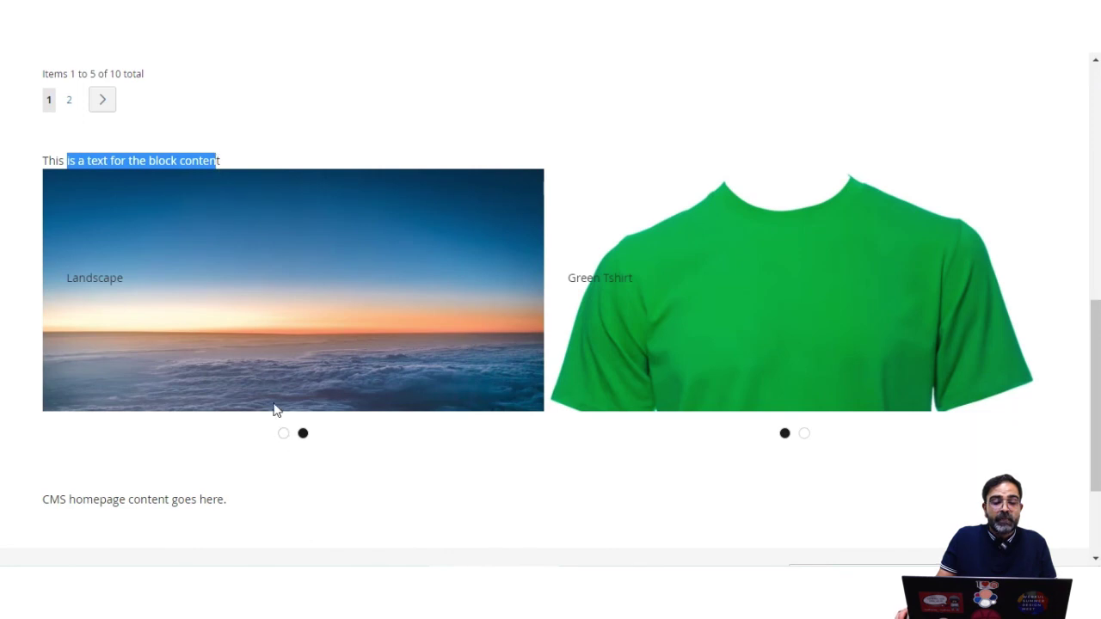
{"action": "left_click", "coordinate": [167, 160]}
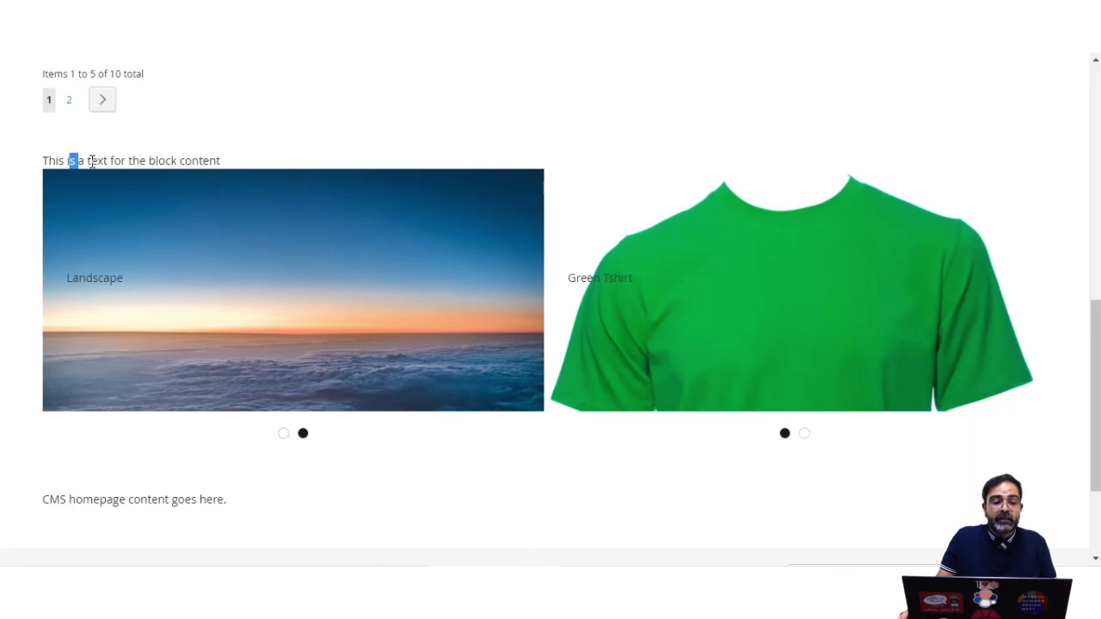
Highlight the static block's text line, then switch its watch and T-shirt image sliders between their slides to examine each one
{"action": "left_click_drag", "start_coordinate": [92, 162], "coordinate": [185, 160]}
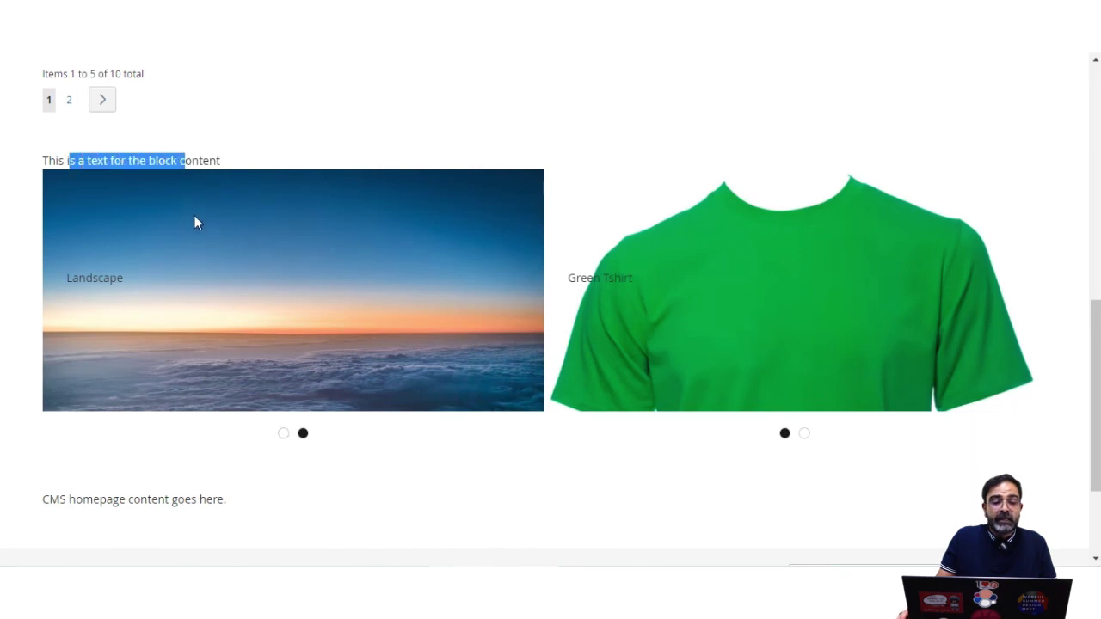
{"action": "left_click", "coordinate": [287, 436]}
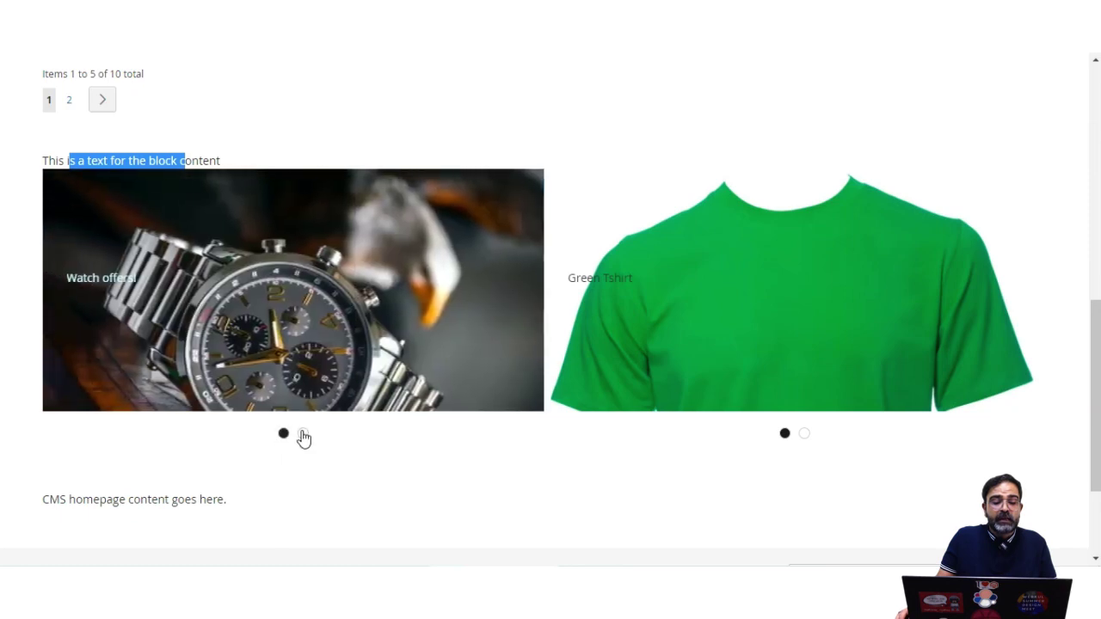
{"action": "left_click", "coordinate": [302, 437]}
{"action": "left_click", "coordinate": [805, 435]}
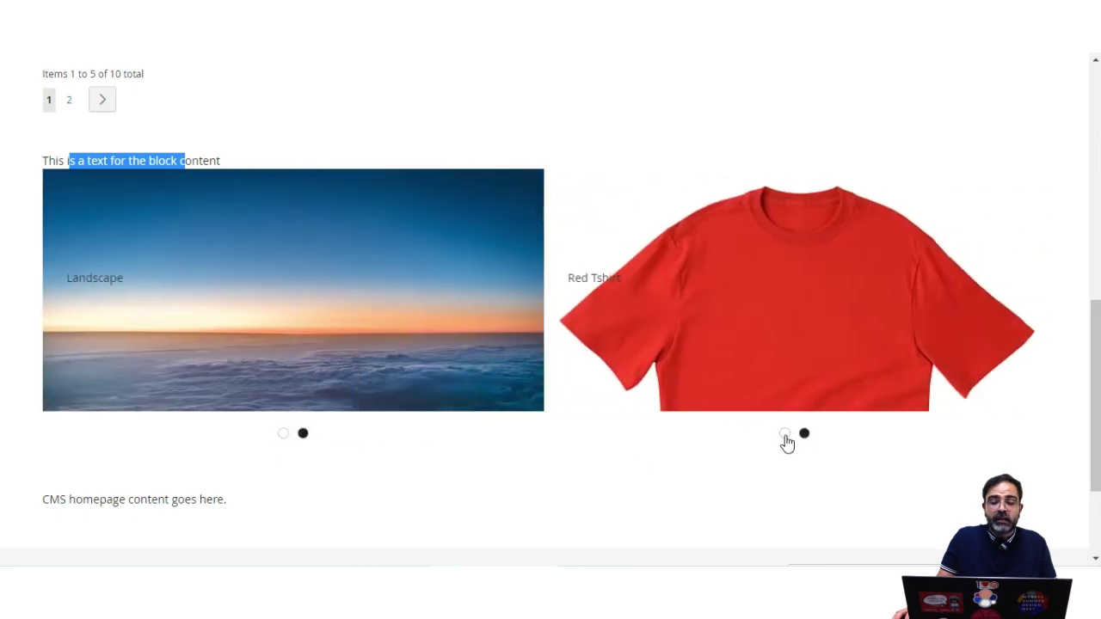
{"action": "left_click", "coordinate": [785, 436]}
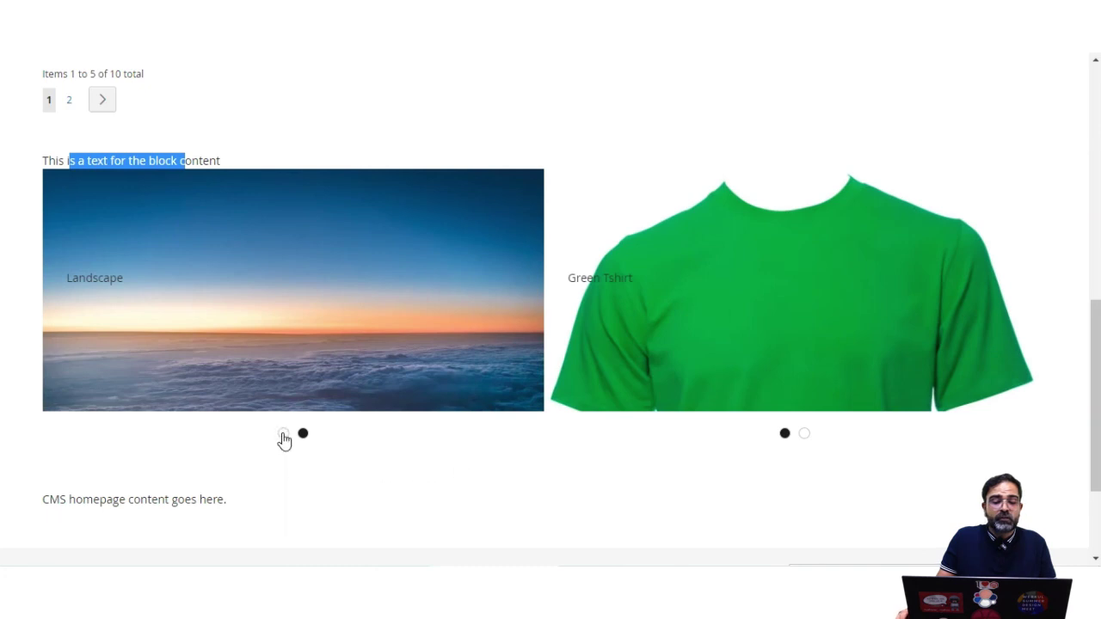
{"action": "left_click", "coordinate": [284, 437]}
{"action": "left_click", "coordinate": [803, 434]}
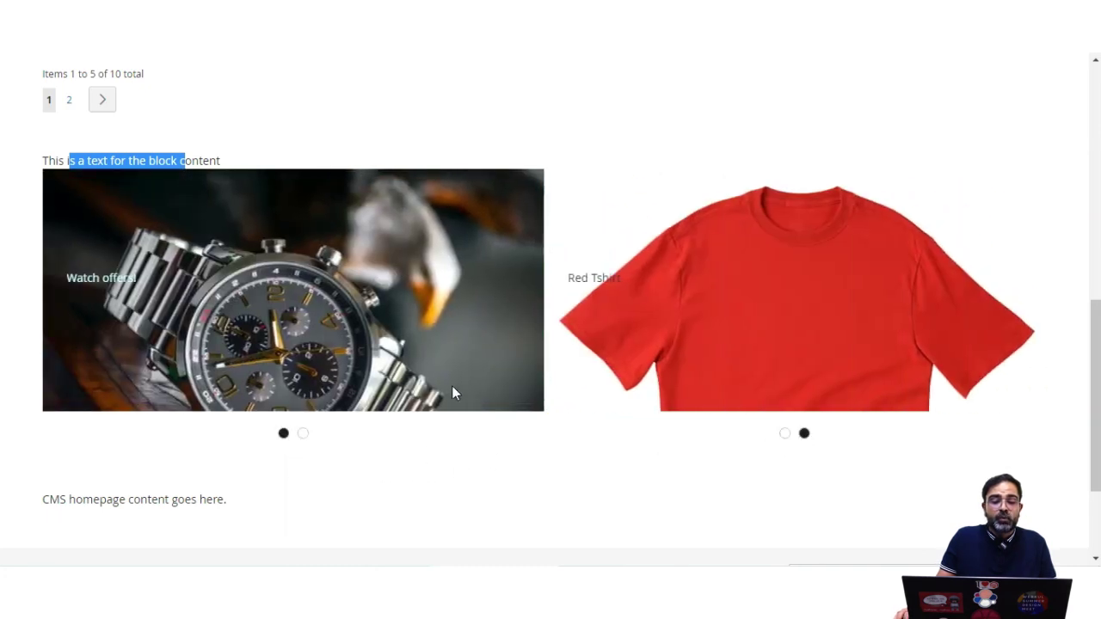
{"action": "scroll", "coordinate": [464, 387], "scroll_direction": "up", "scroll_amount": 2}
{"action": "scroll", "coordinate": [399, 404], "scroll_direction": "down", "scroll_amount": 1}
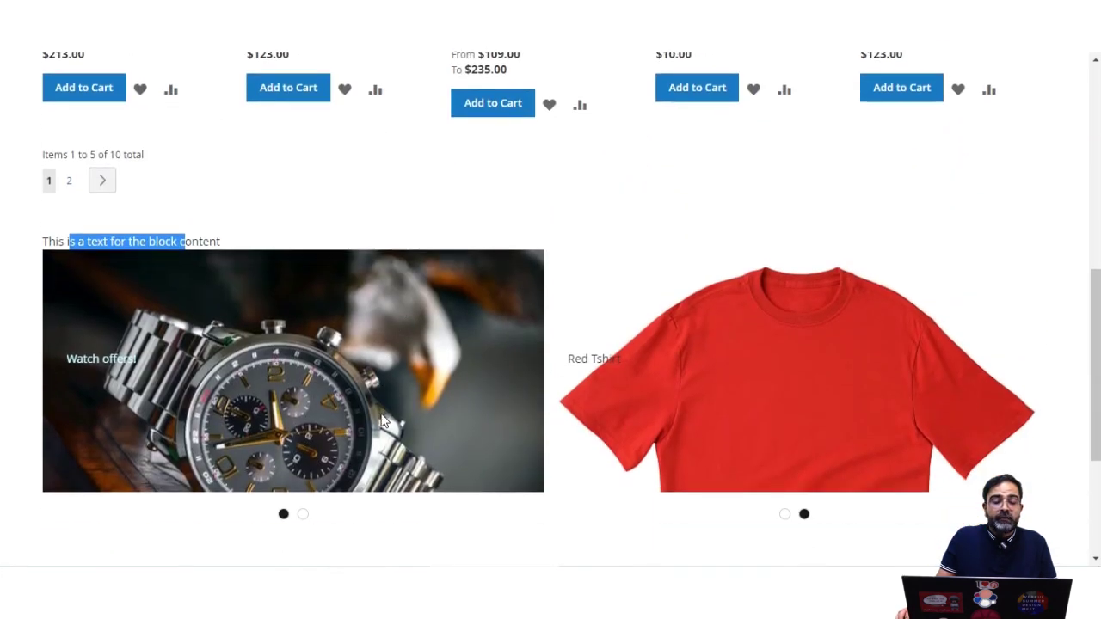
{"action": "left_click", "coordinate": [225, 243]}
Switch to the Magento admin and return from the CMS Static Block widget's options to the Widgets list
{"action": "key", "text": "ctrl+Tab"}
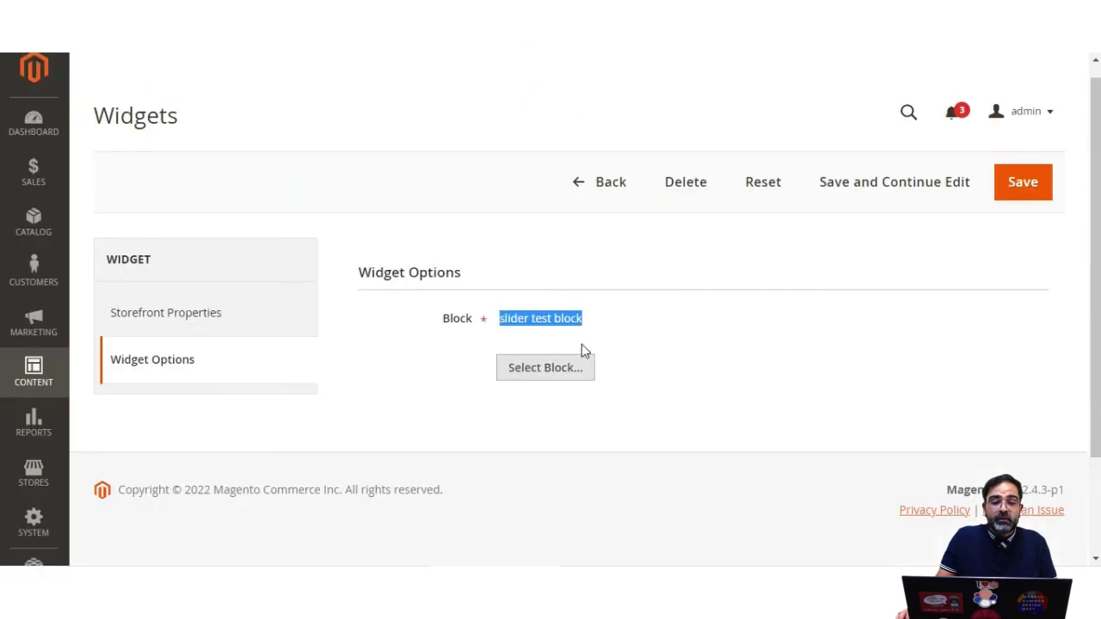
{"action": "left_click", "coordinate": [617, 413]}
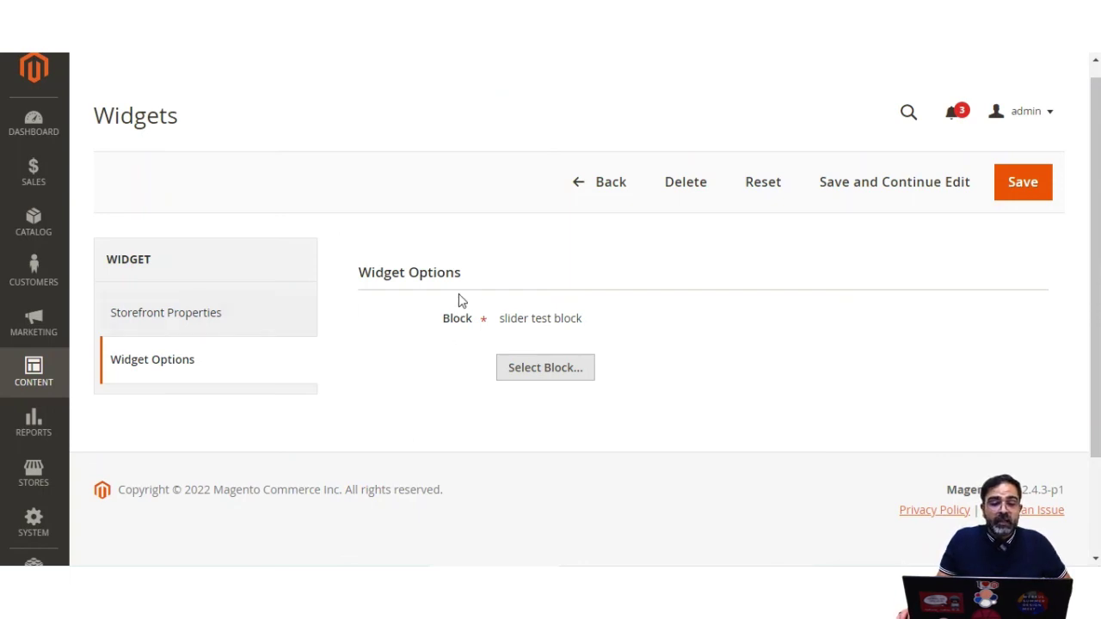
{"action": "left_click", "coordinate": [578, 189]}
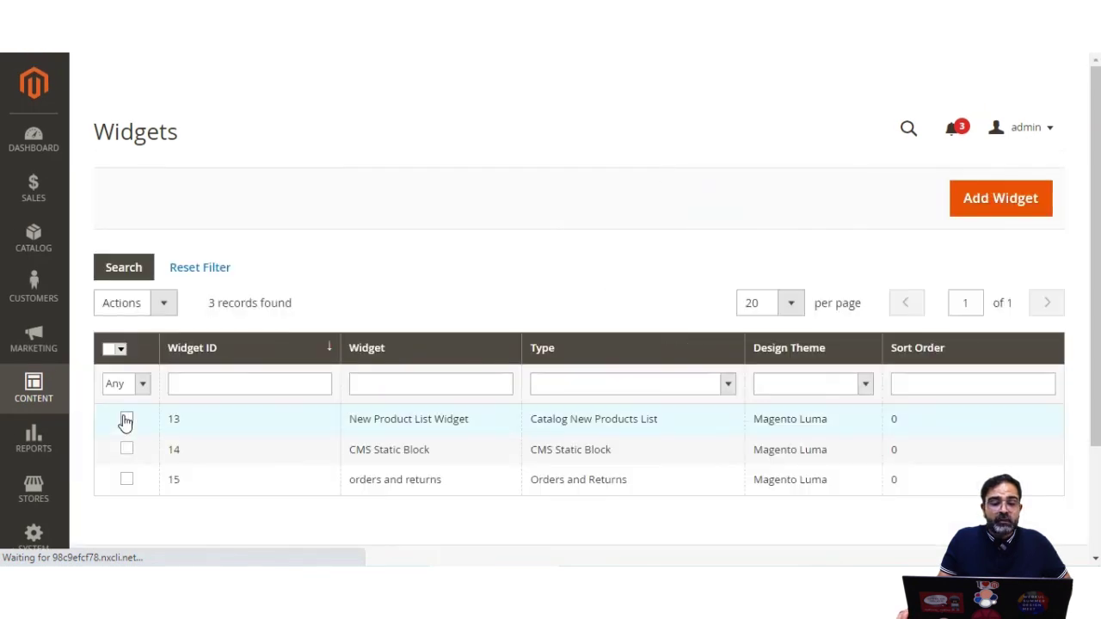
Select the New Product List Widget in the Widgets list and check which bulk actions are available for it
{"action": "left_click", "coordinate": [126, 420]}
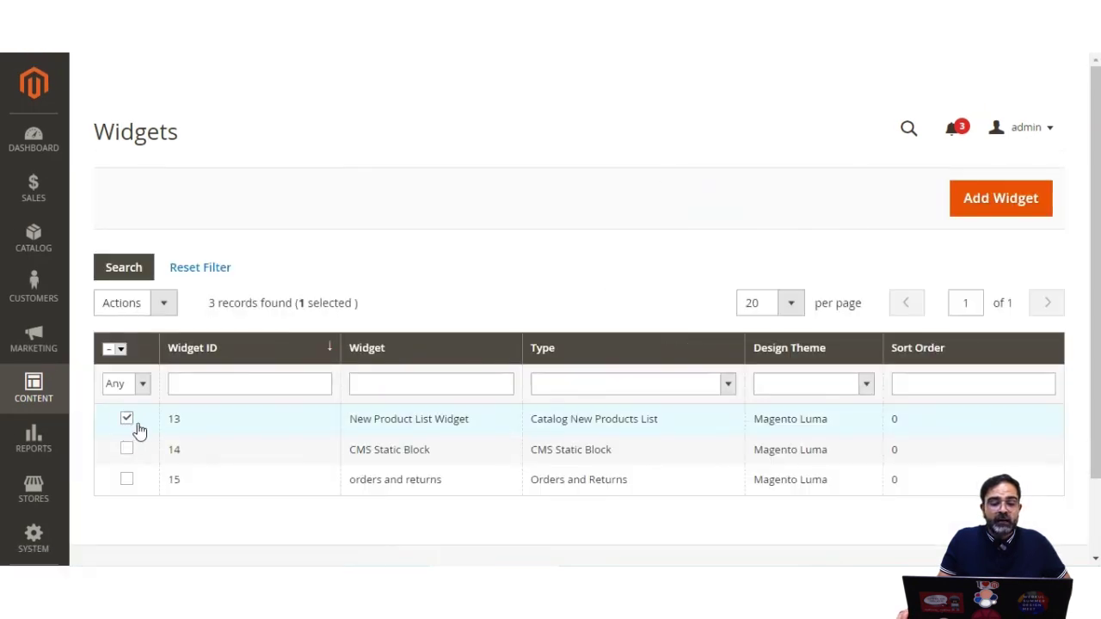
{"action": "left_click", "coordinate": [164, 303]}
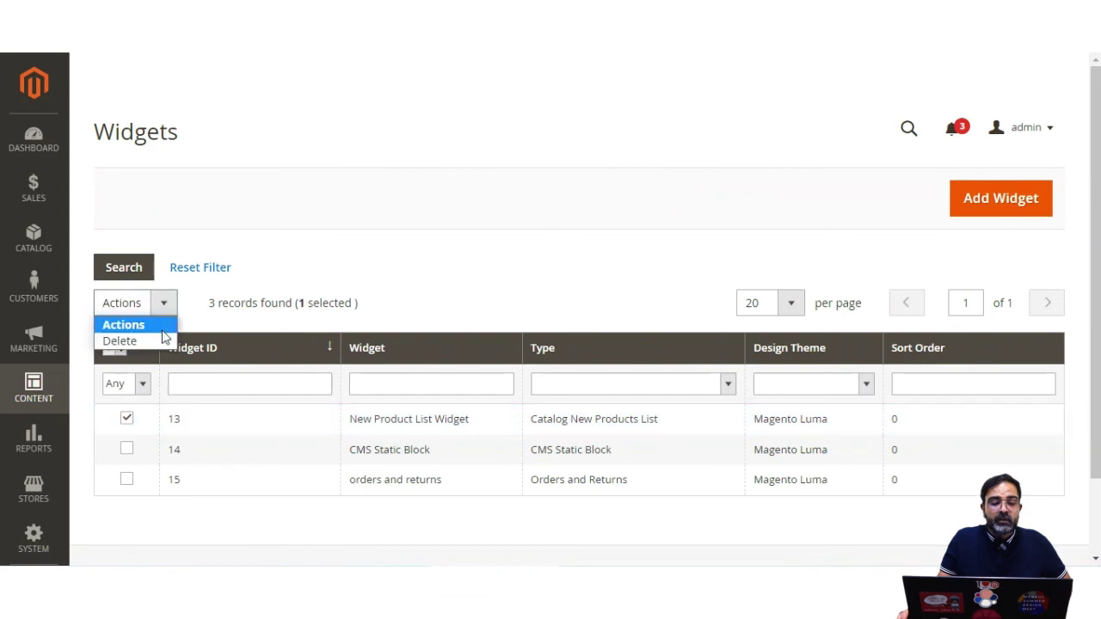
{"action": "left_click", "coordinate": [478, 284]}
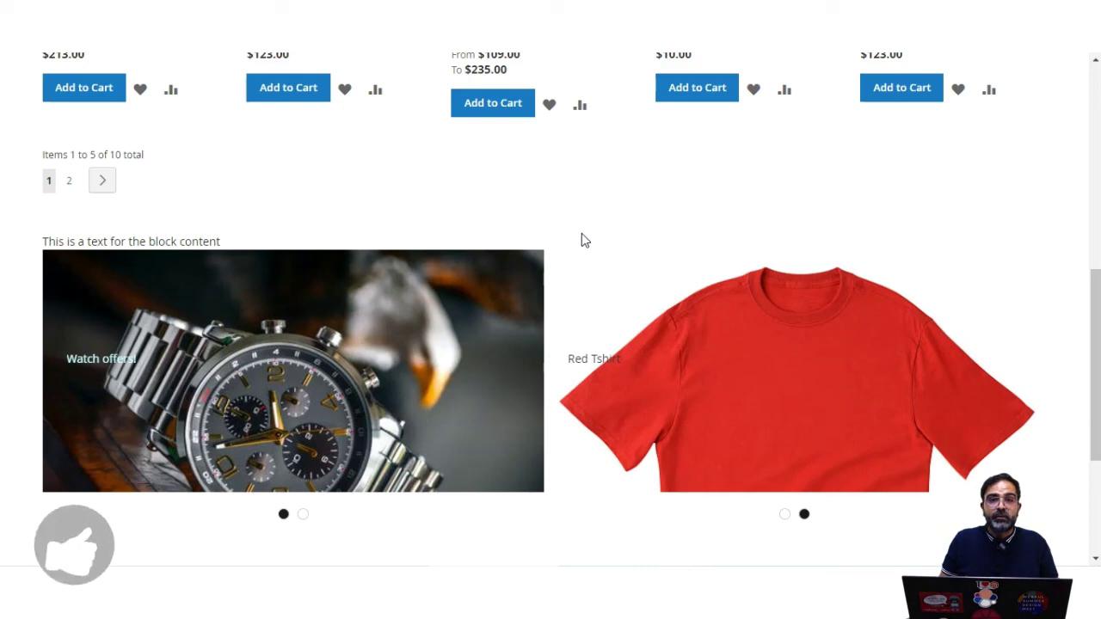
{"action": "scroll", "coordinate": [580, 203], "scroll_direction": "up", "scroll_amount": 5}
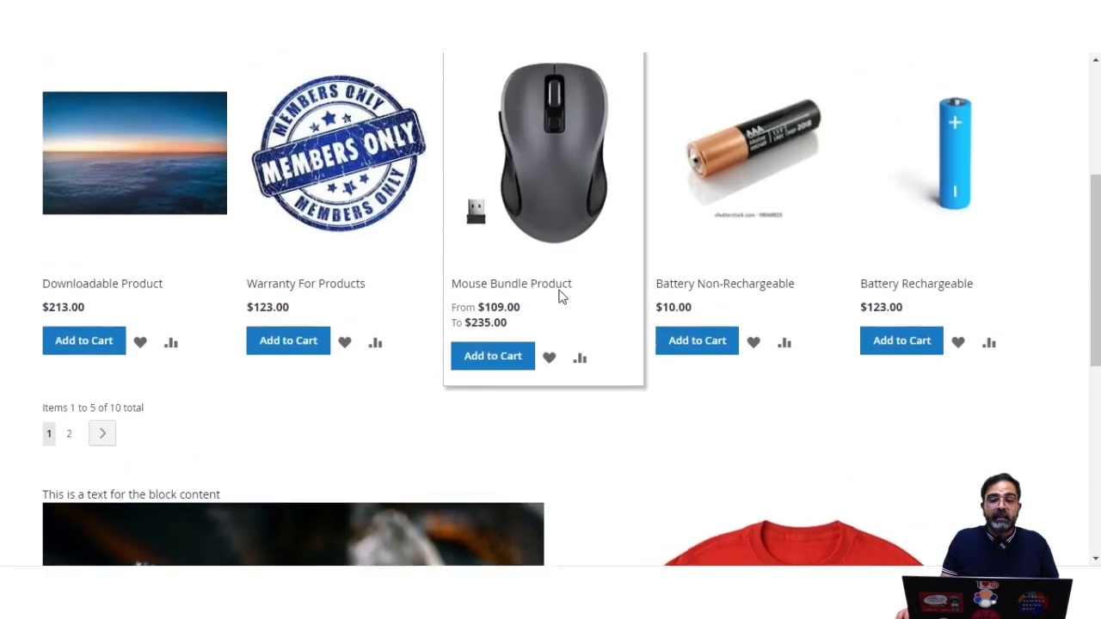